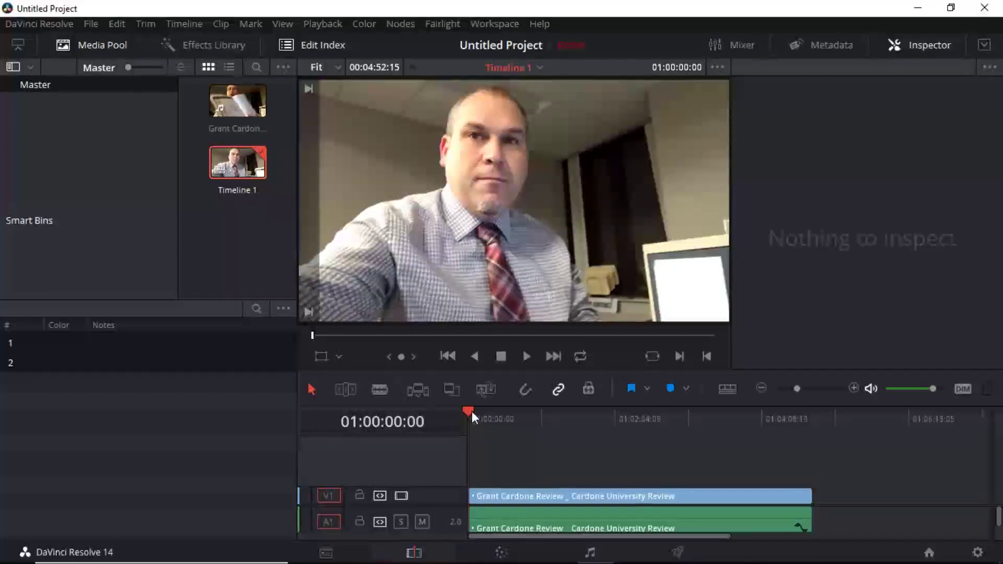
Step: Preview the clip, then browse the Effects Library's Video and Audio Transitions to reach Titles
drag(468, 412, 468, 413)
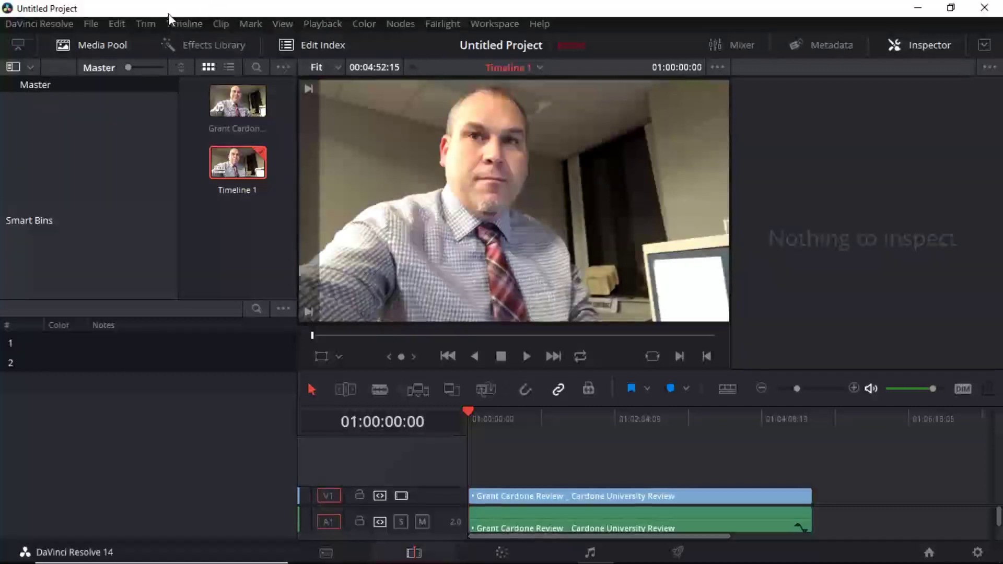
click(202, 46)
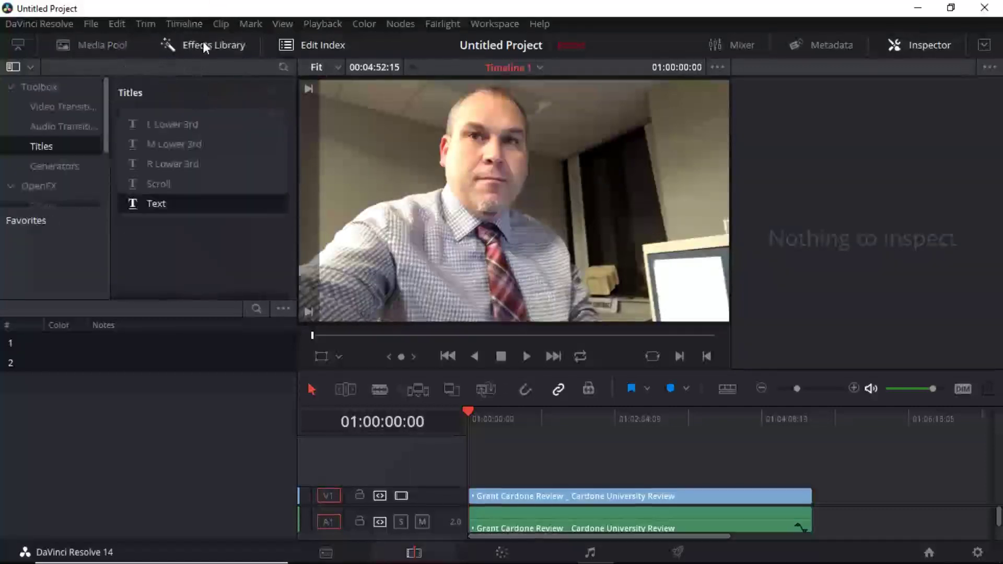
click(37, 88)
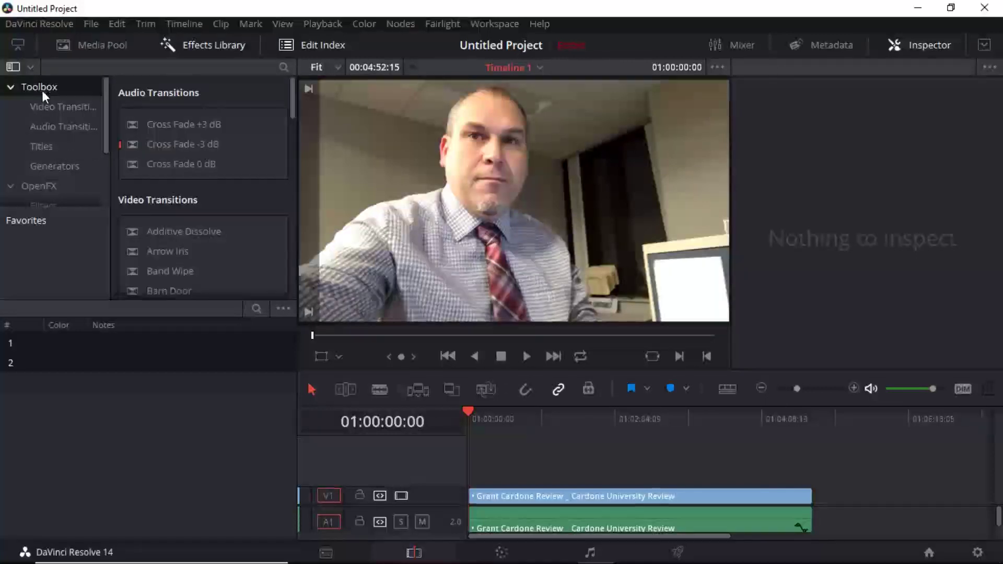
click(54, 108)
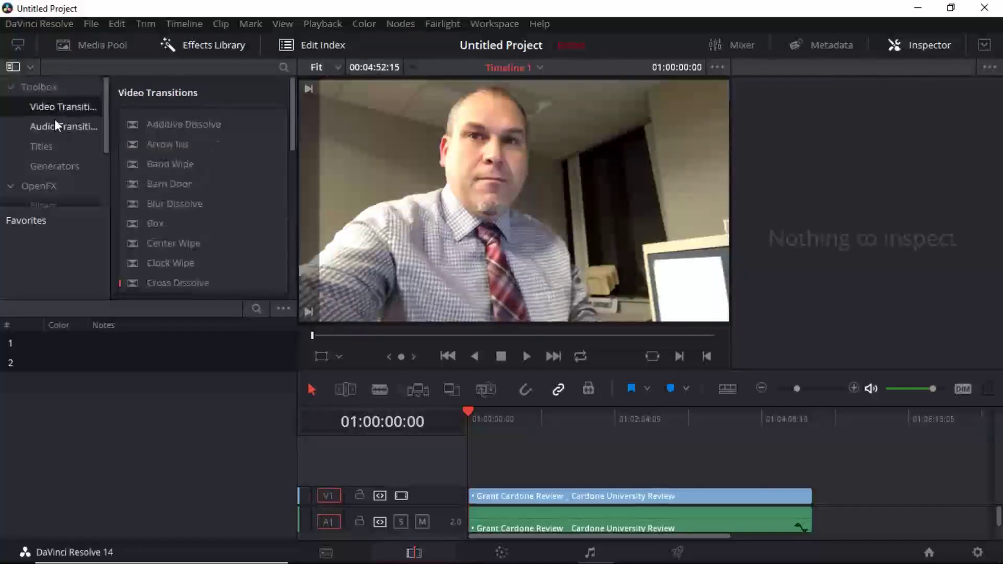
click(55, 126)
click(57, 147)
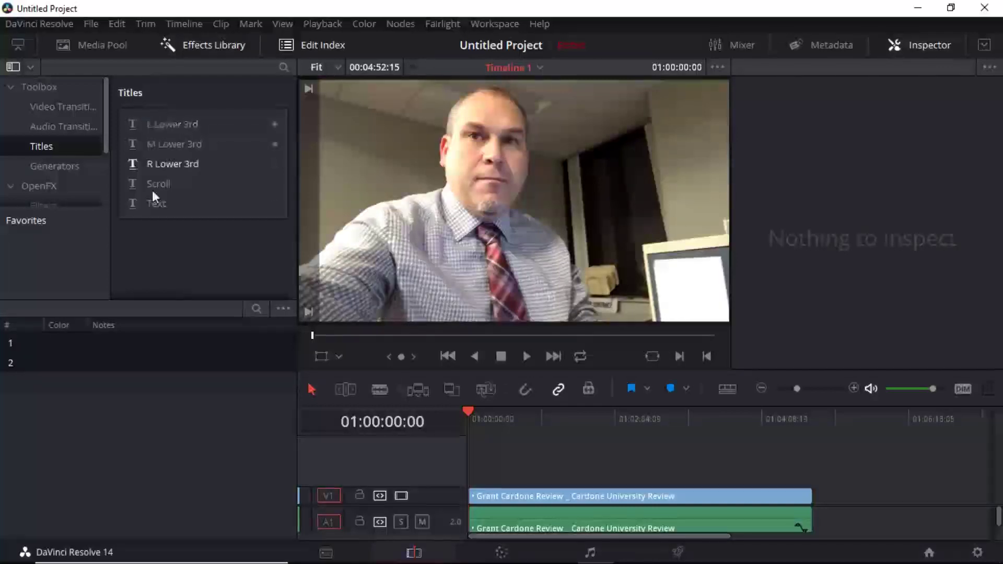
Step: Compare the L, M and R Lower 3rd titles, ending on L Lower 3rd
click(164, 127)
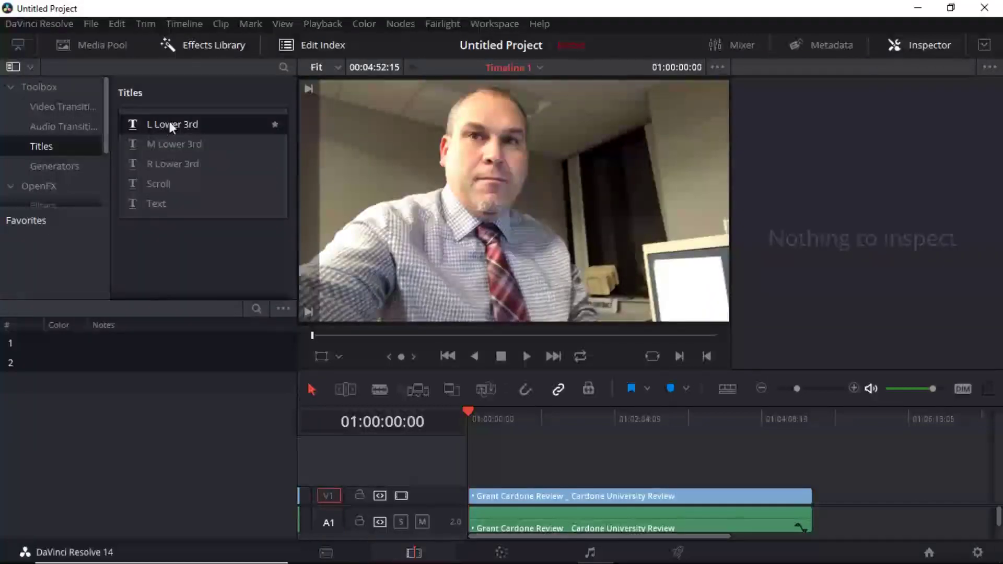
click(150, 145)
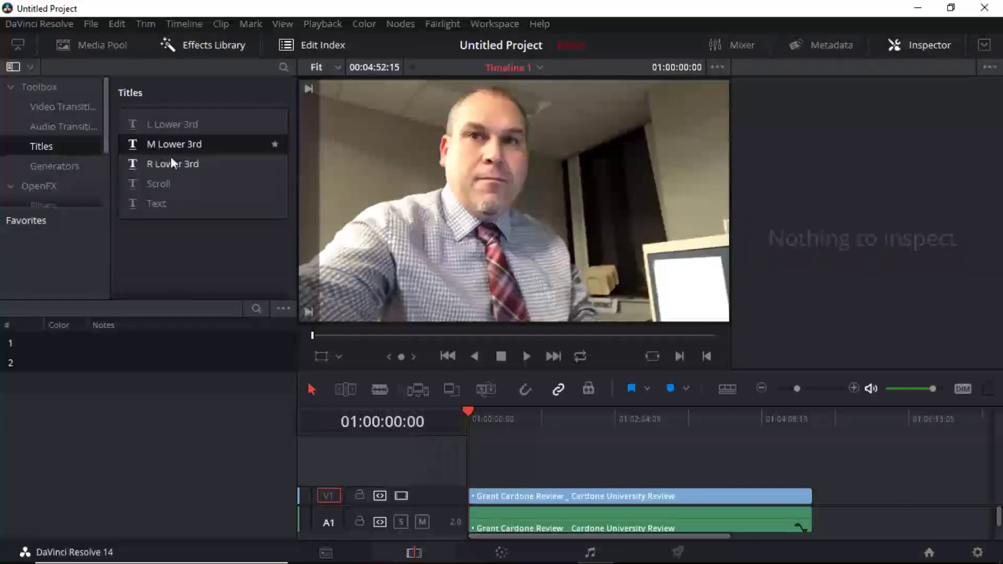
click(157, 166)
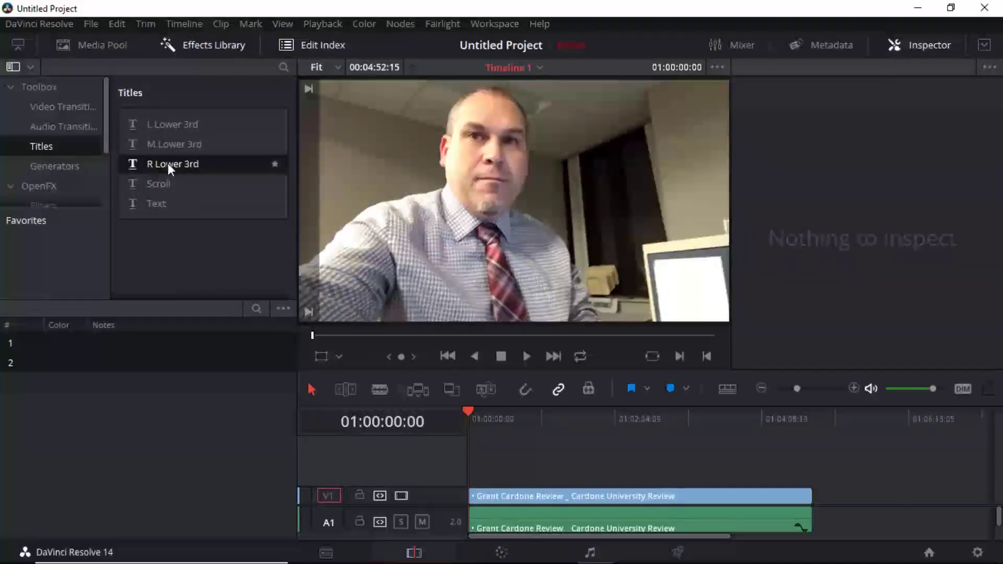
click(170, 124)
Step: Place the L, M and R Lower 3rd titles on V2 and preview each one
drag(170, 124, 472, 438)
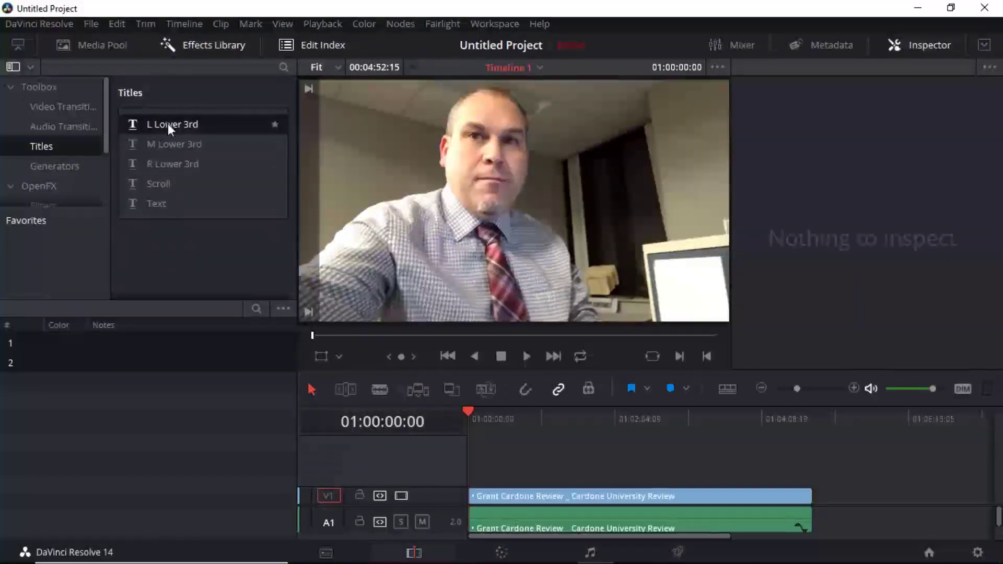
drag(176, 123, 478, 468)
drag(486, 408, 479, 412)
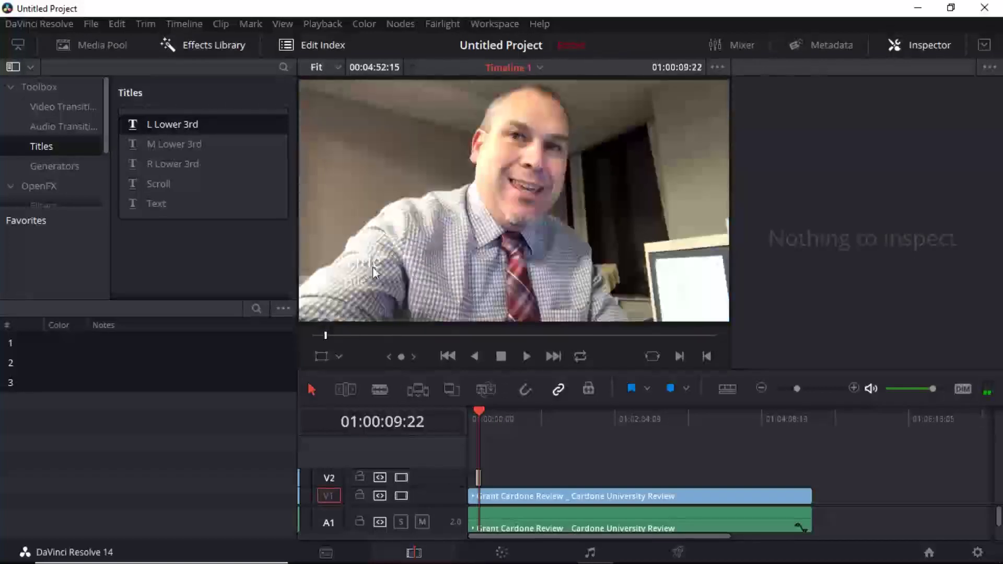
click(197, 143)
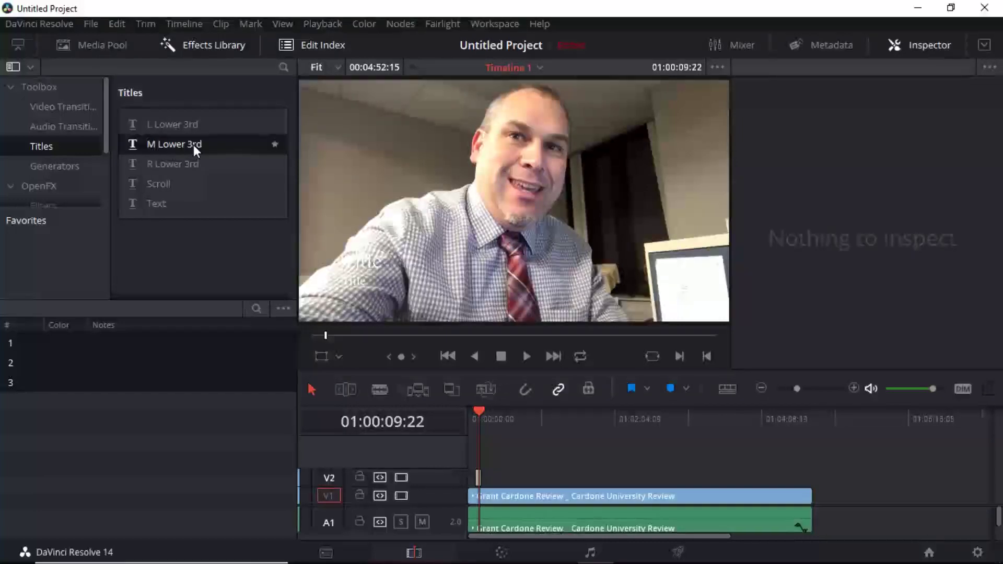
drag(187, 140, 514, 476)
drag(519, 417, 516, 413)
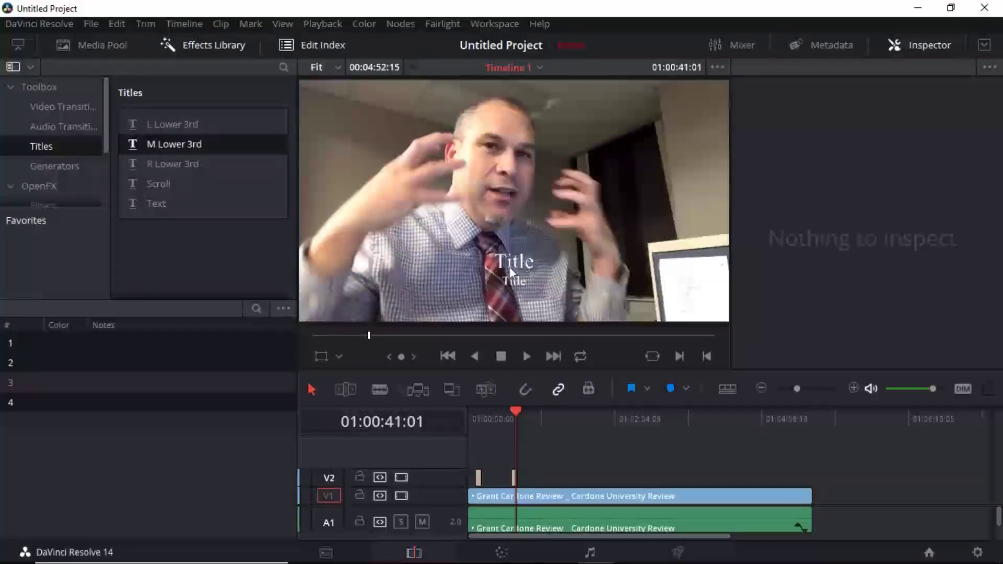
drag(230, 165, 555, 483)
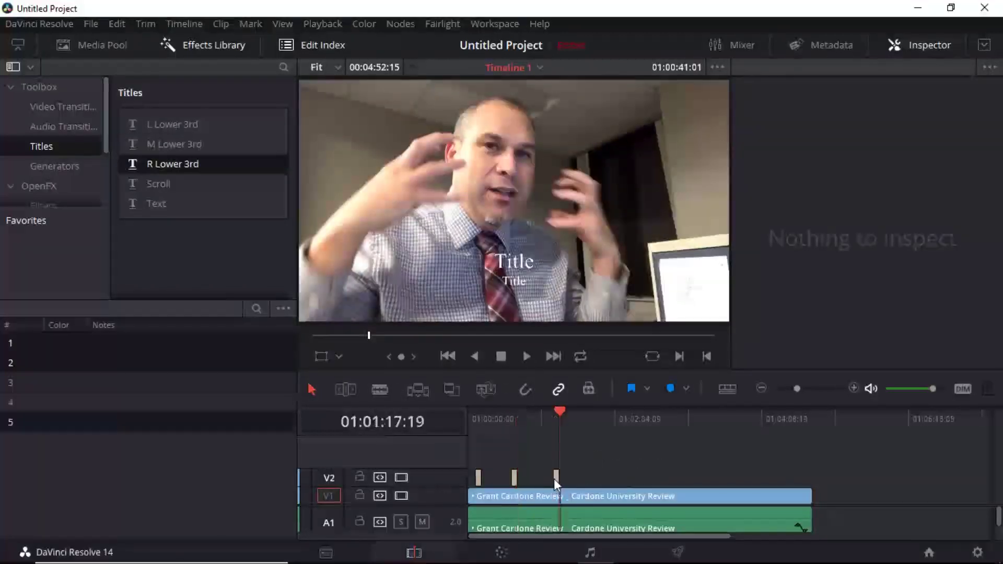
click(556, 410)
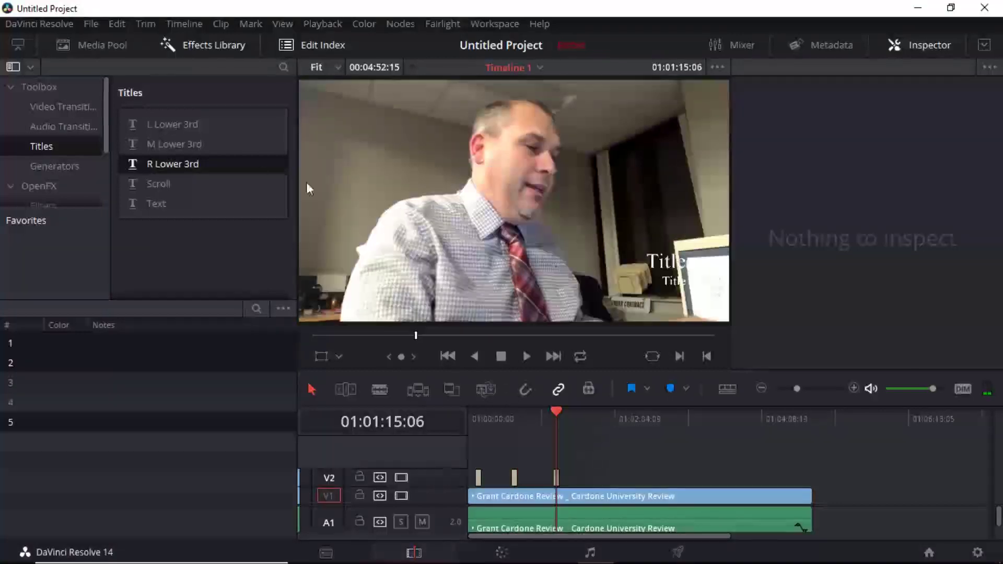
Step: Add the Scroll title to V2 and preview it frame by frame, zoomed in
drag(174, 182, 585, 484)
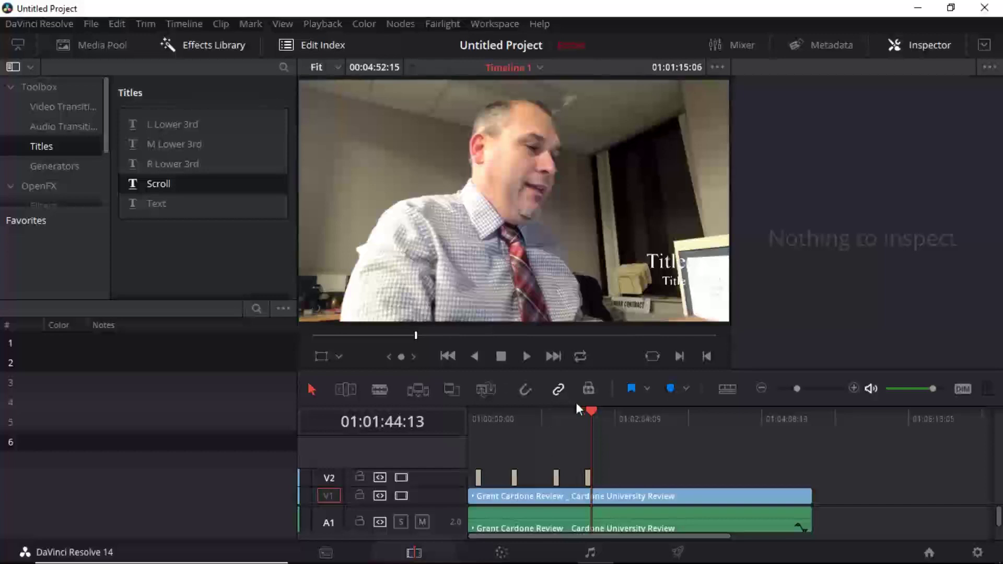
click(593, 411)
drag(593, 411, 590, 409)
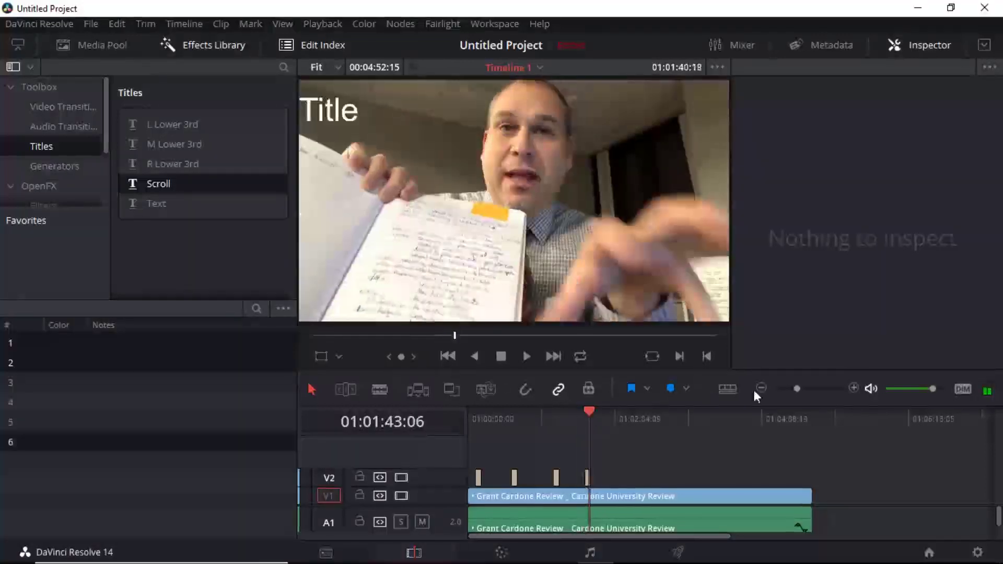
drag(797, 390, 812, 389)
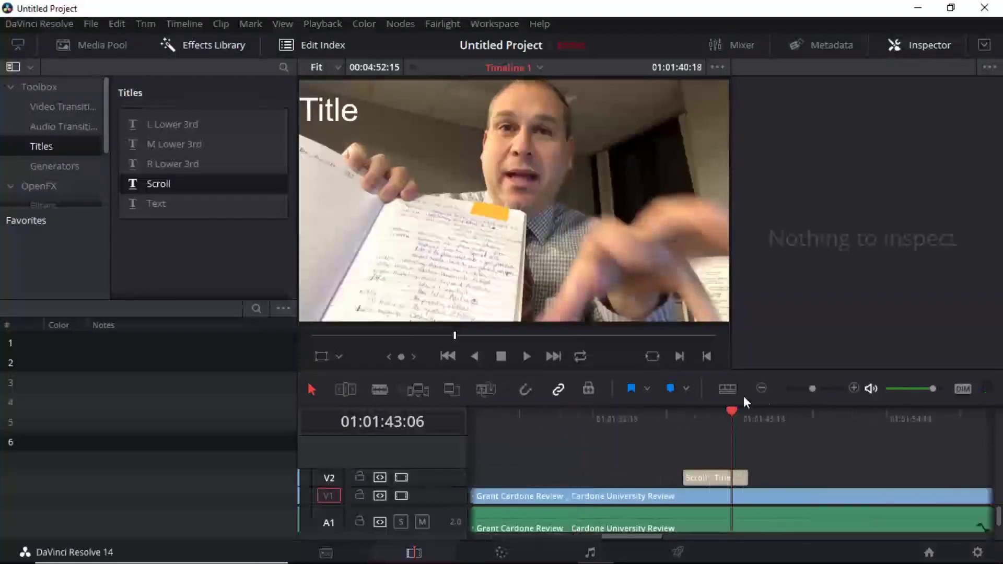
click(730, 412)
mouse_move(730, 411)
mouse_down()
mouse_move(655, 428)
mouse_move(749, 418)
mouse_move(718, 421)
mouse_up()
Step: Add the Text title to V2, preview it, zoom out and select the four trial titles
drag(155, 202, 566, 476)
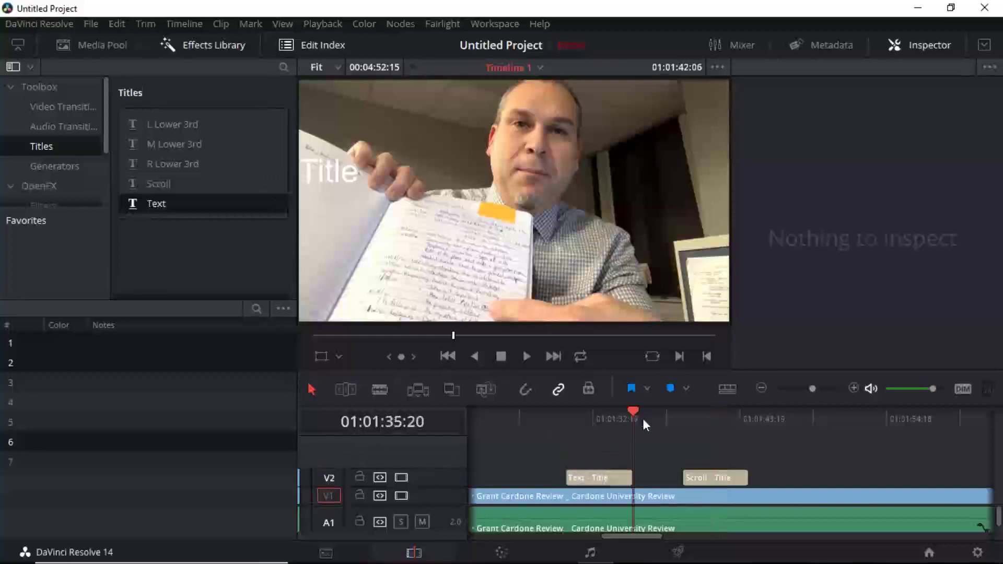
drag(635, 410, 609, 416)
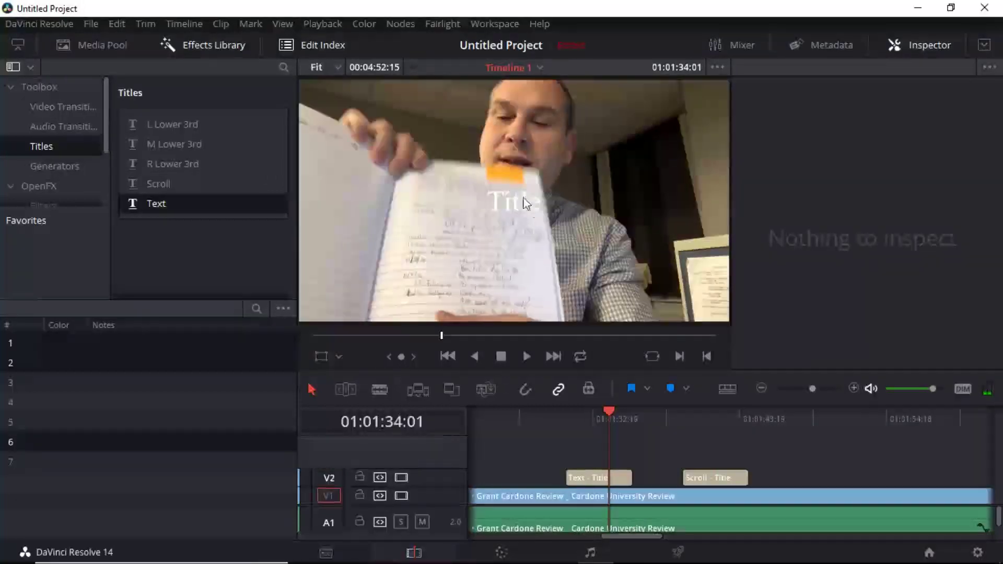
drag(609, 411, 595, 416)
drag(813, 390, 802, 390)
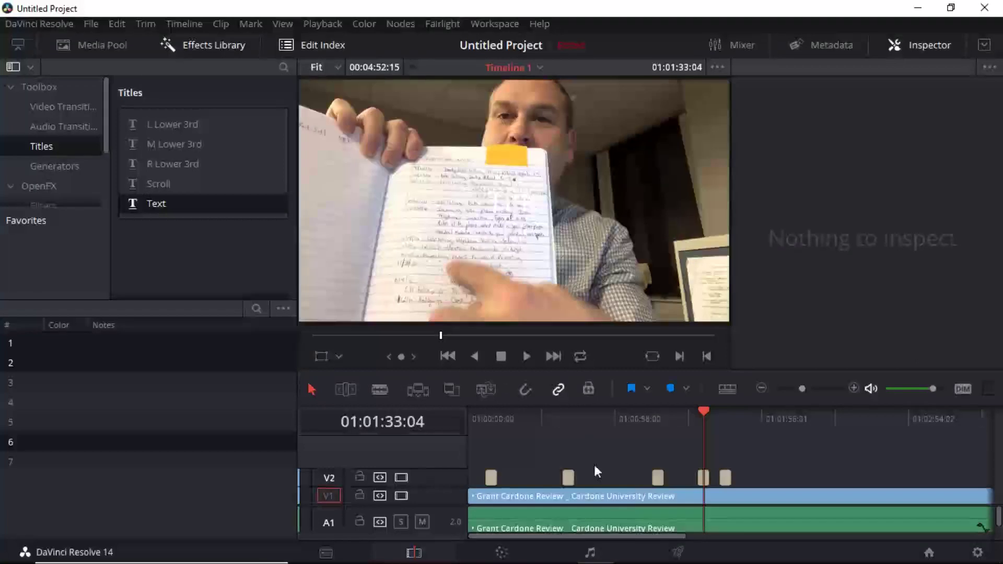
drag(548, 465, 741, 465)
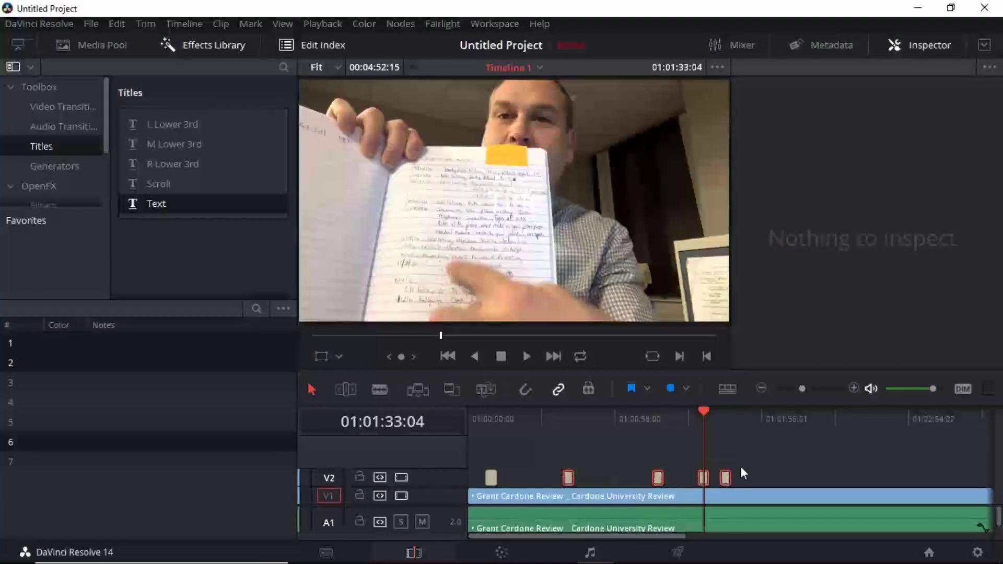
Step: Delete the four trial titles, return the playhead to the start and select the L Lower 3rd clip
key(Delete)
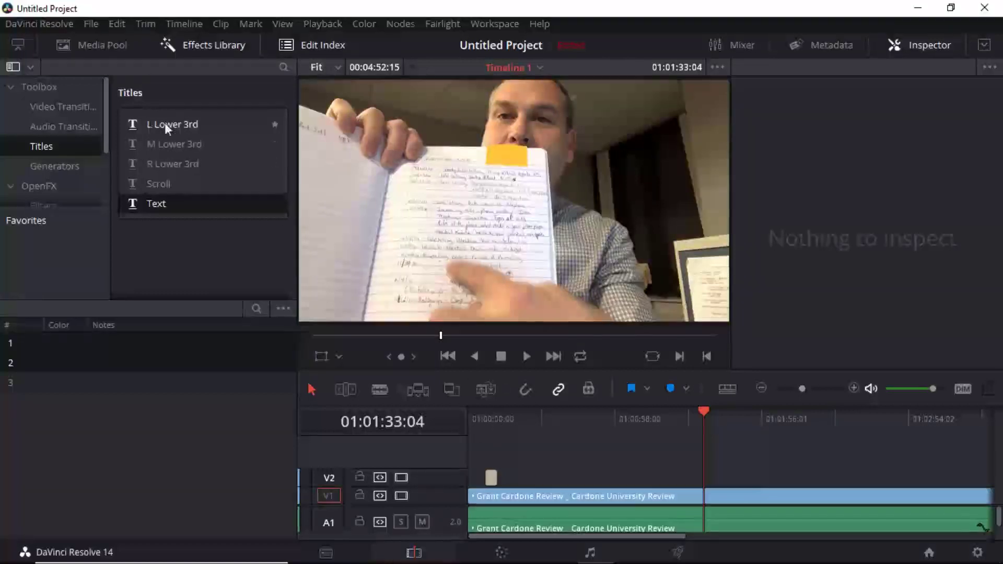
click(497, 418)
click(494, 414)
click(489, 415)
click(494, 477)
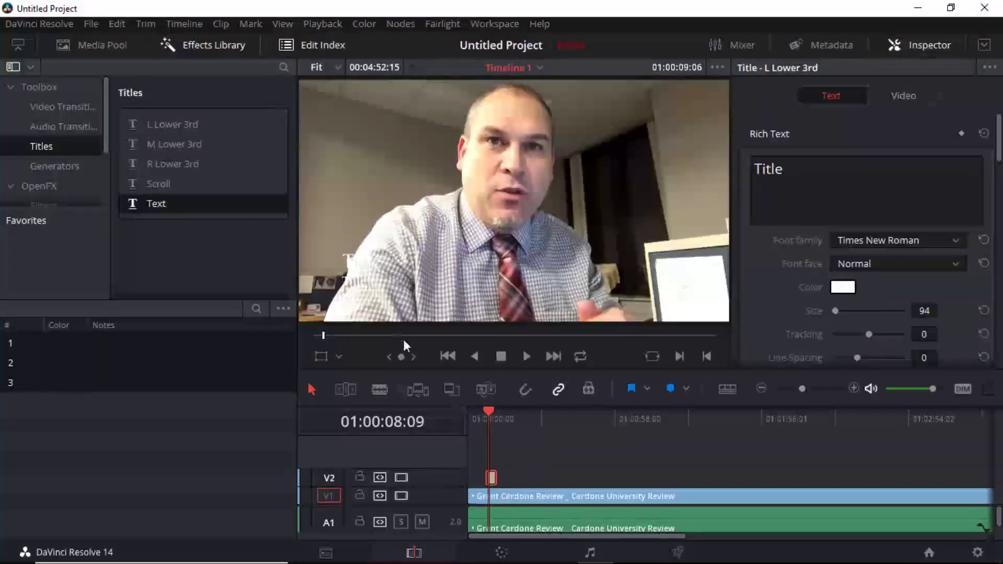
Step: Replace the placeholder first line with the presenter's name in capitals
drag(807, 175, 700, 186)
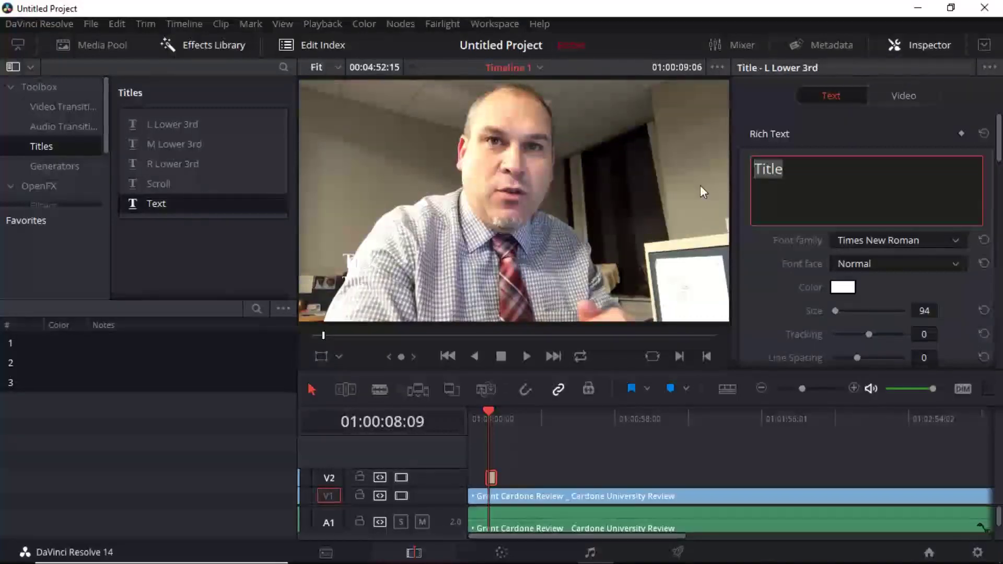
text(Tom)
key(BackSpace)
key(BackSpace)
text(O)
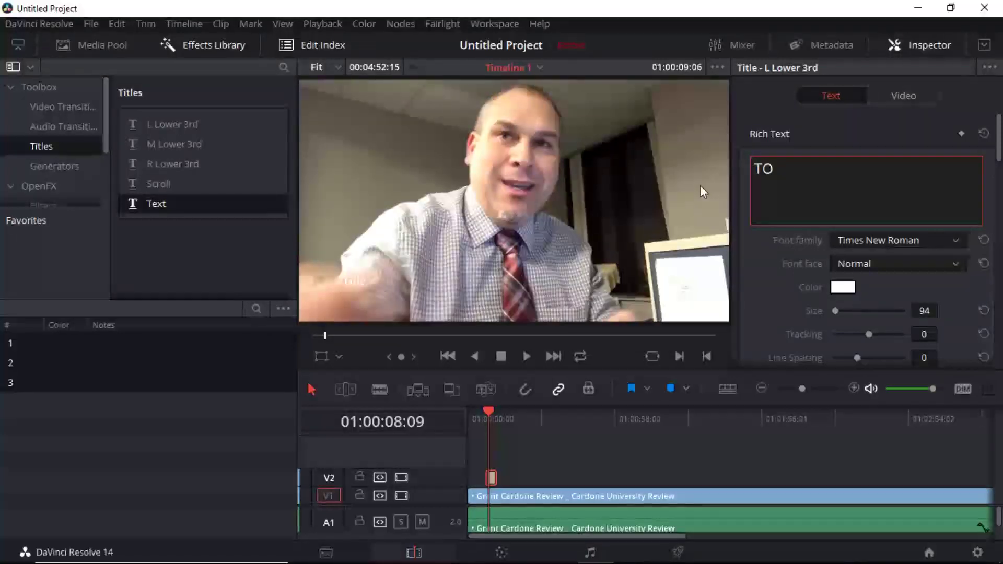
text(M MC)
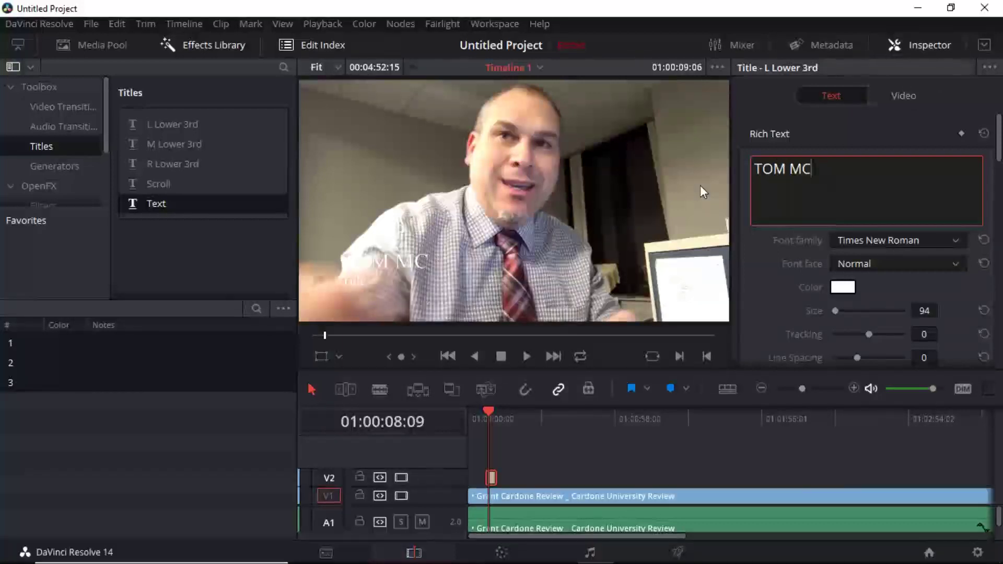
text(G)
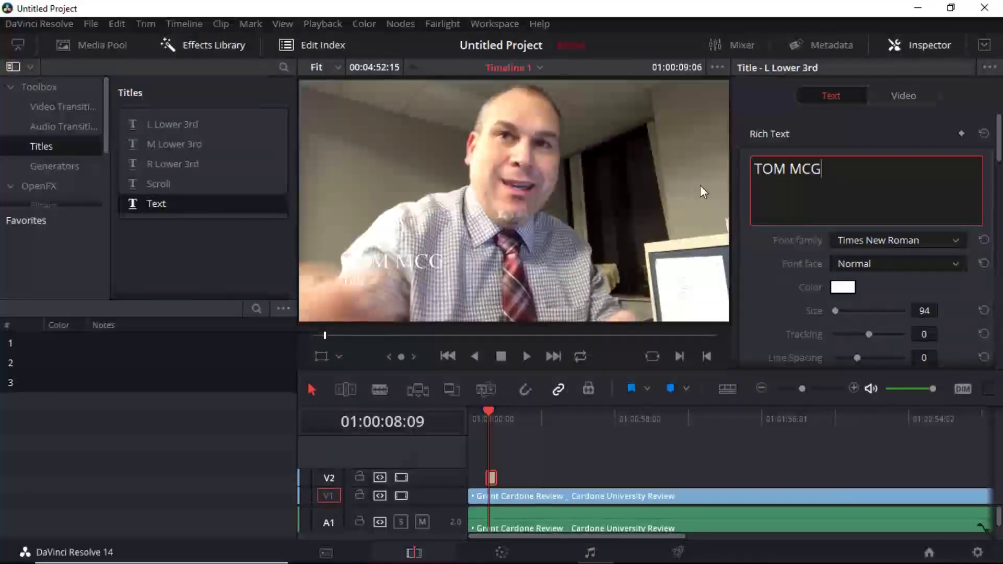
text(EVER)
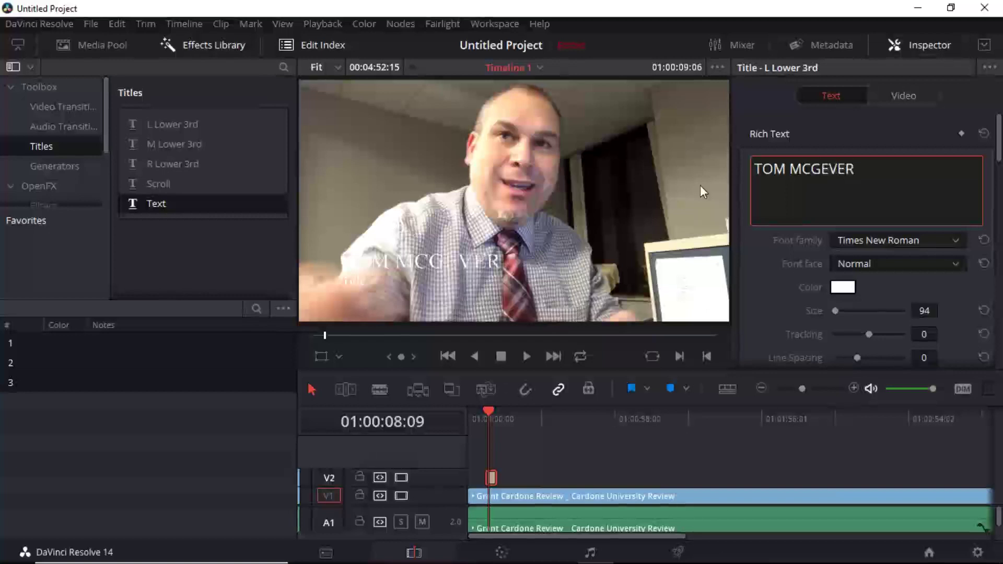
text(ON)
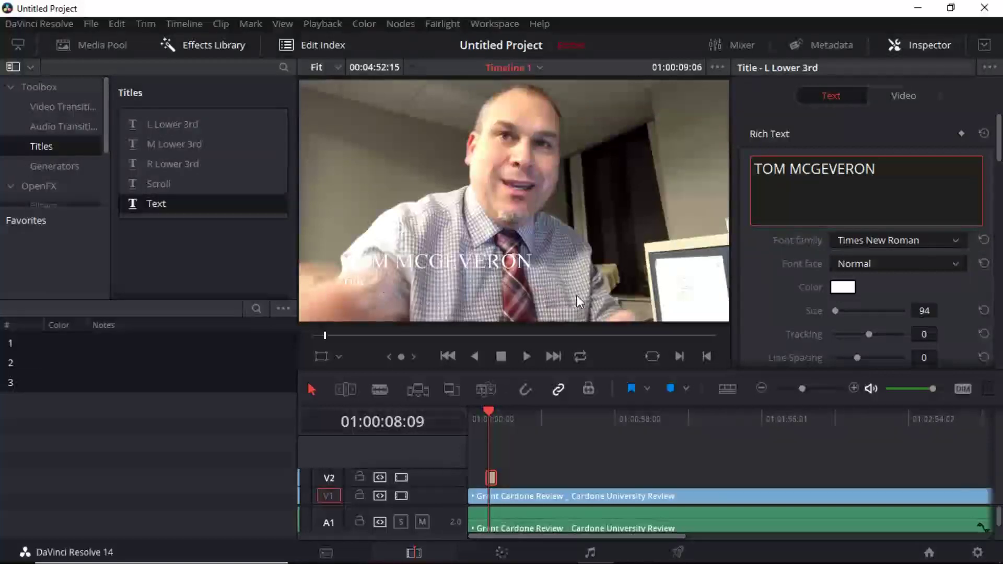
Step: Replace the second line's 'Title' with 'Real Estate Agent', correcting the typo
drag(999, 144, 999, 221)
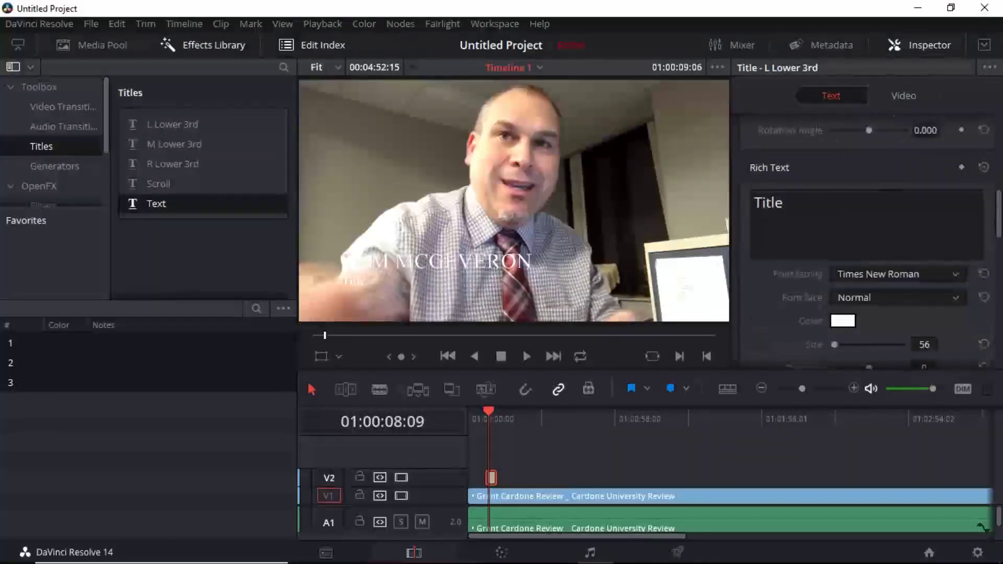
drag(798, 204, 682, 192)
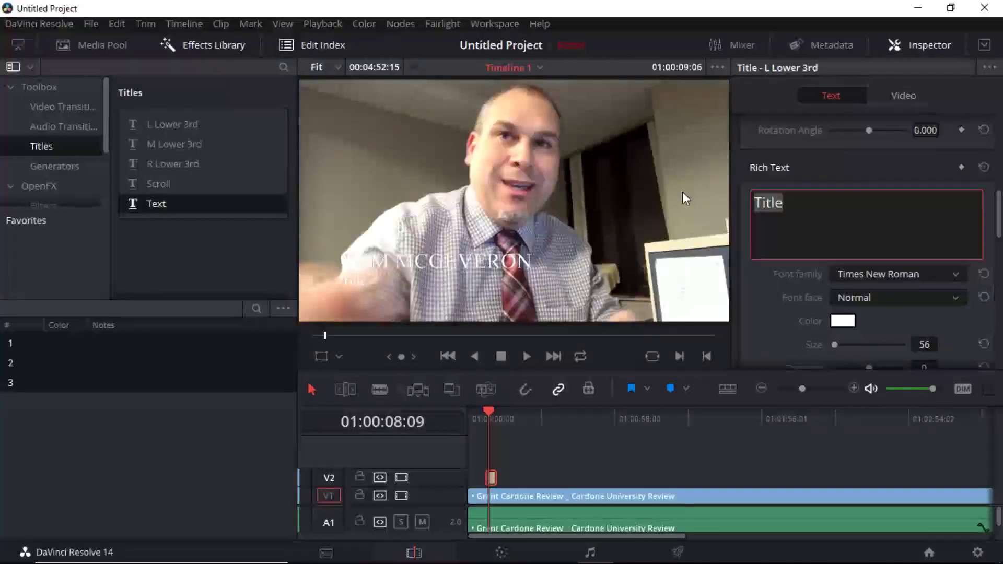
text(Rea)
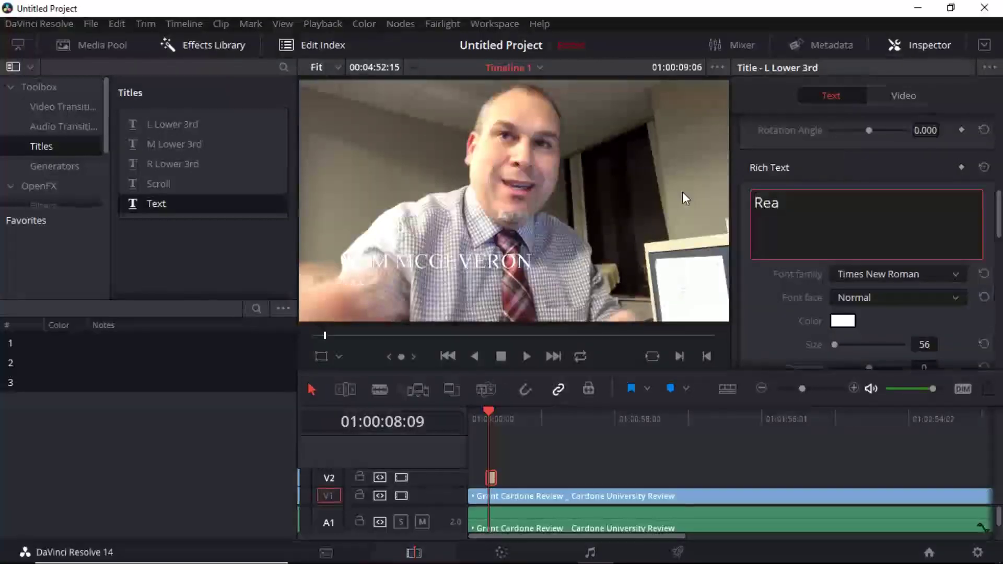
text(l Esya)
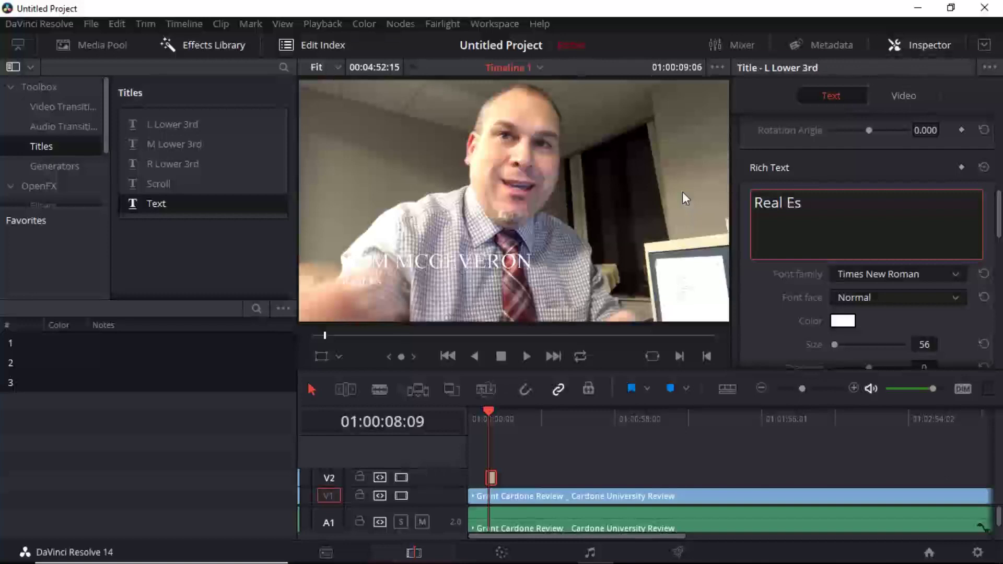
key(BackSpace)
key(BackSpace)
text(tate )
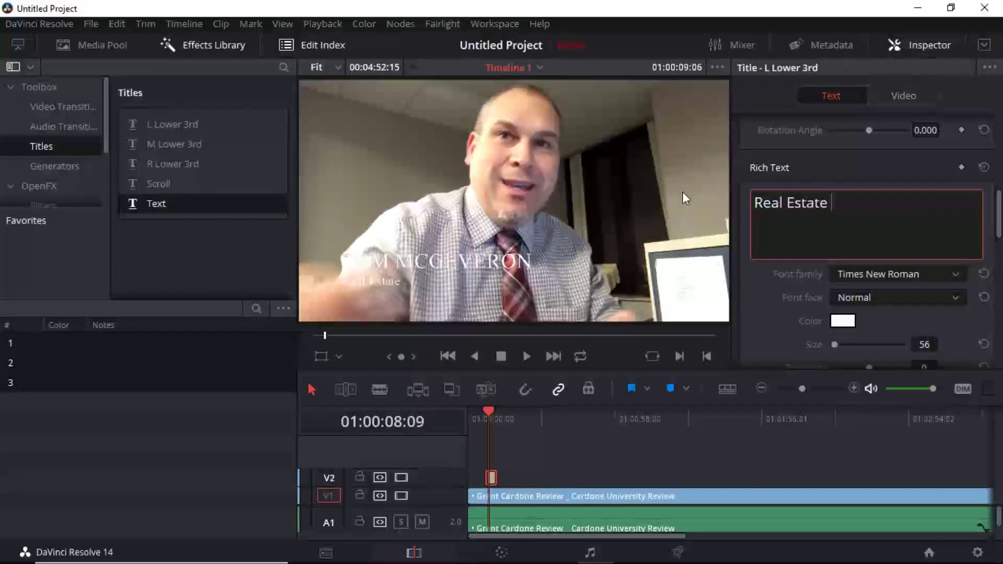
text(Agent)
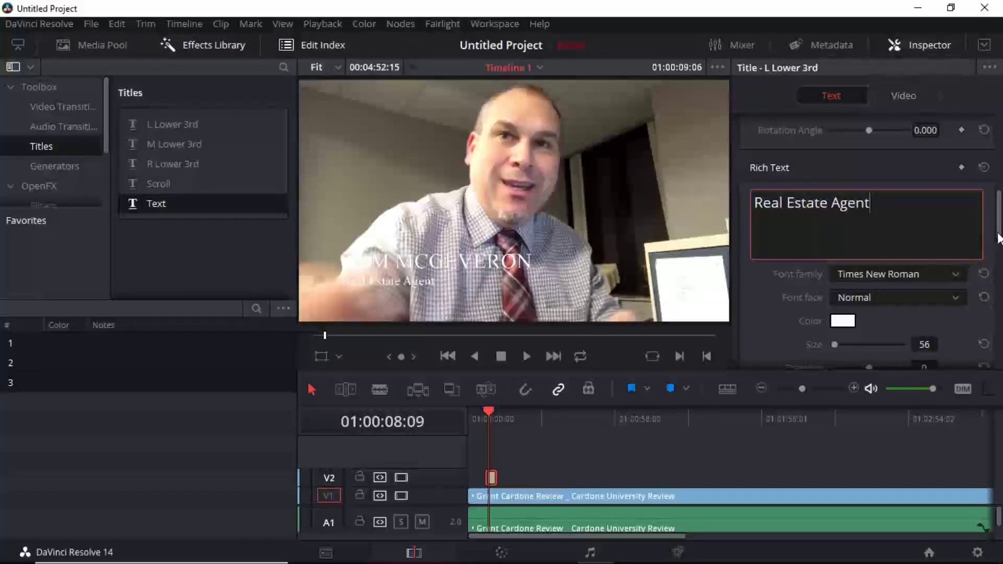
scroll(998, 235, up, 10)
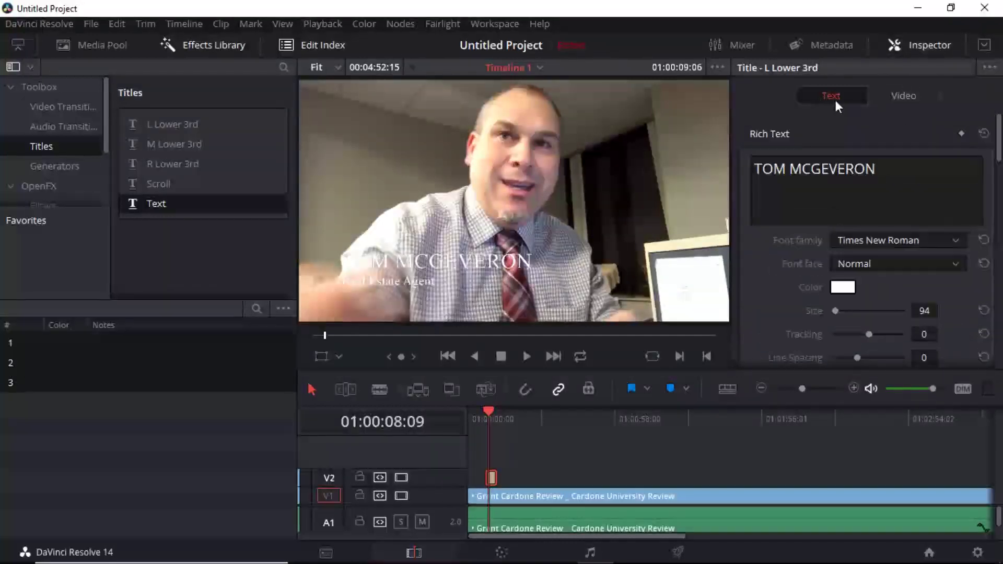
Step: Set the name line's Font Family to Myriad Pro
click(913, 93)
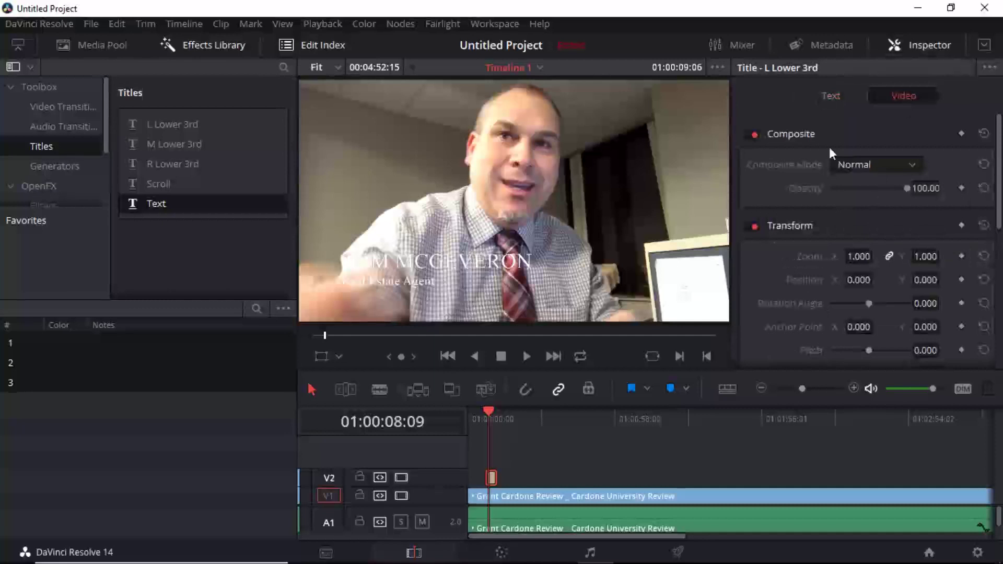
click(830, 96)
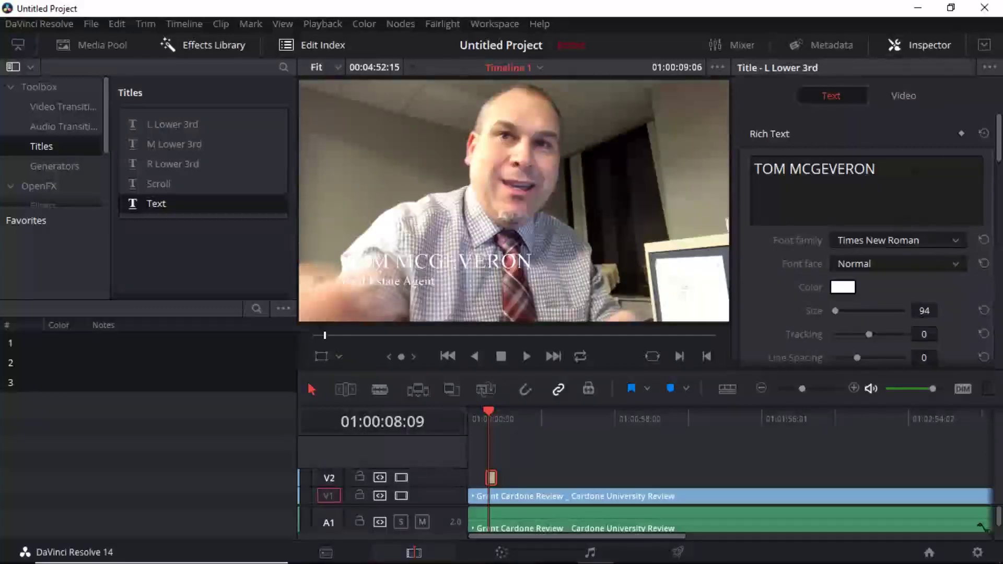
drag(998, 142, 999, 144)
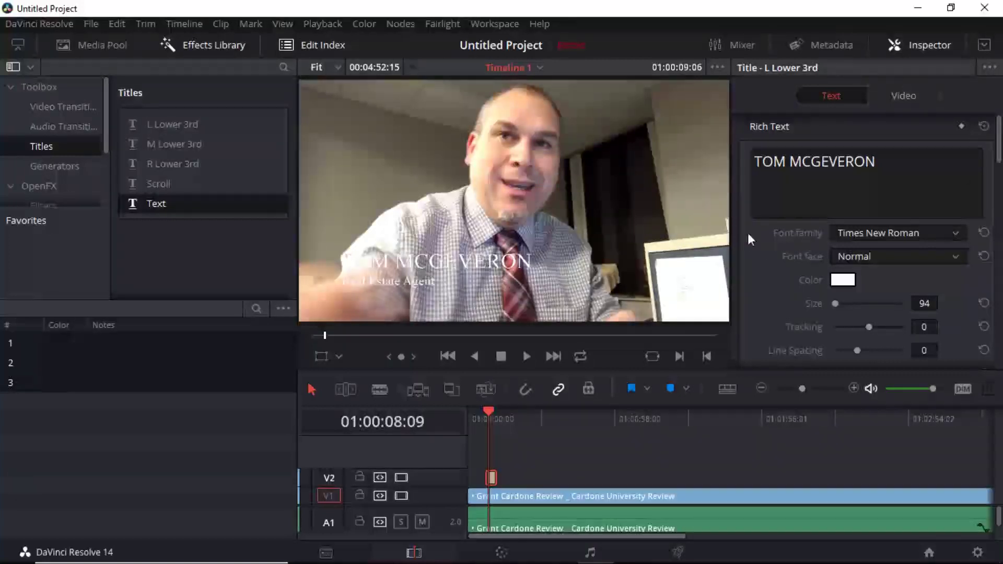
click(851, 233)
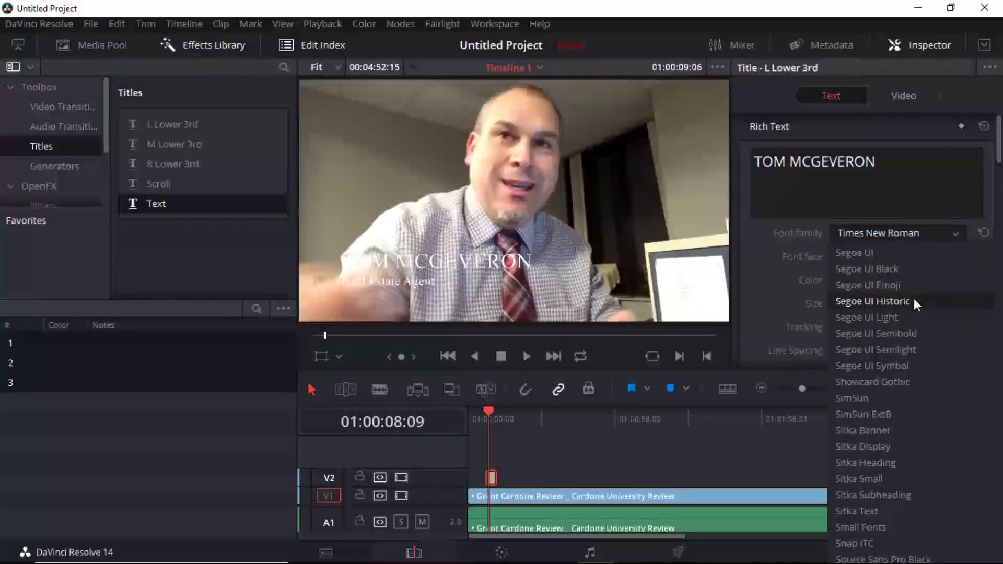
key(m)
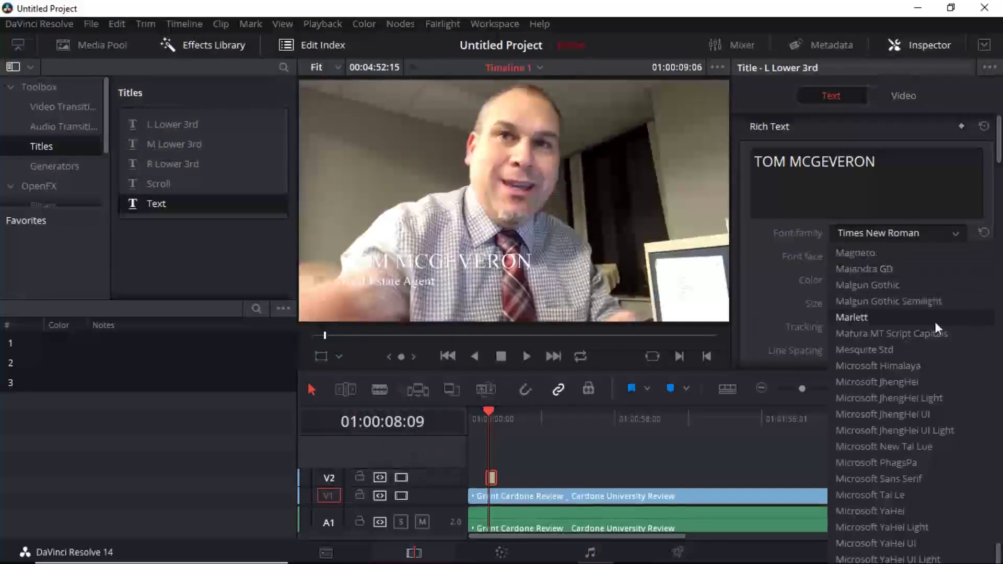
key(Down)
key(Down)
key(Down)
key(Down)
key(Down)
key(Down)
key(Down)
key(Down)
key(Down)
key(Down)
key(Down)
key(Down)
key(Down)
key(Down)
key(Down)
key(Down)
key(Down)
key(Down)
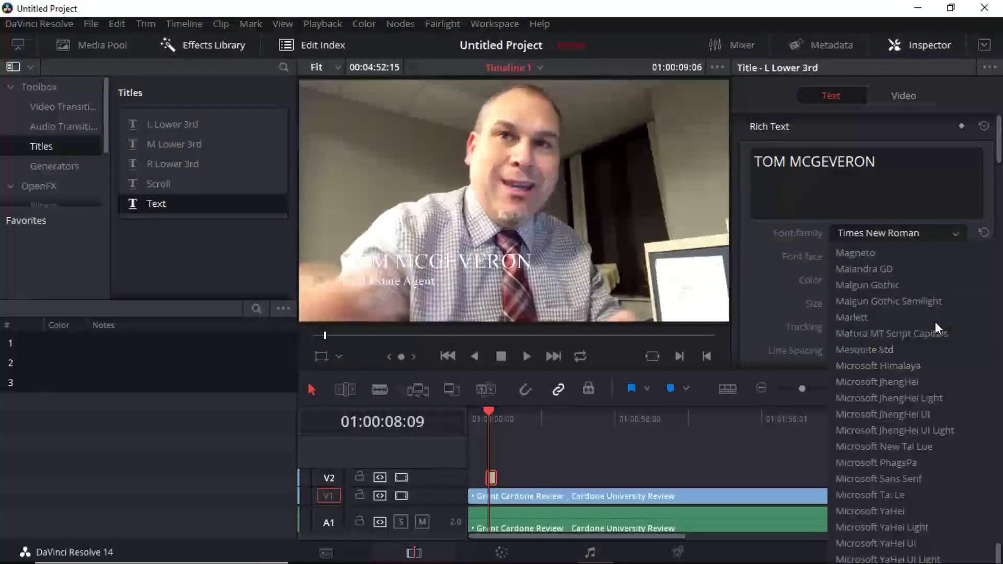
key(Down)
key(Down)
key(Down)
key(Down)
key(Down)
key(Down)
key(Down)
key(Down)
key(Down)
key(Down)
key(Down)
key(Down)
key(Down)
key(Down)
key(Down)
key(Down)
key(Down)
key(Down)
key(Down)
key(Down)
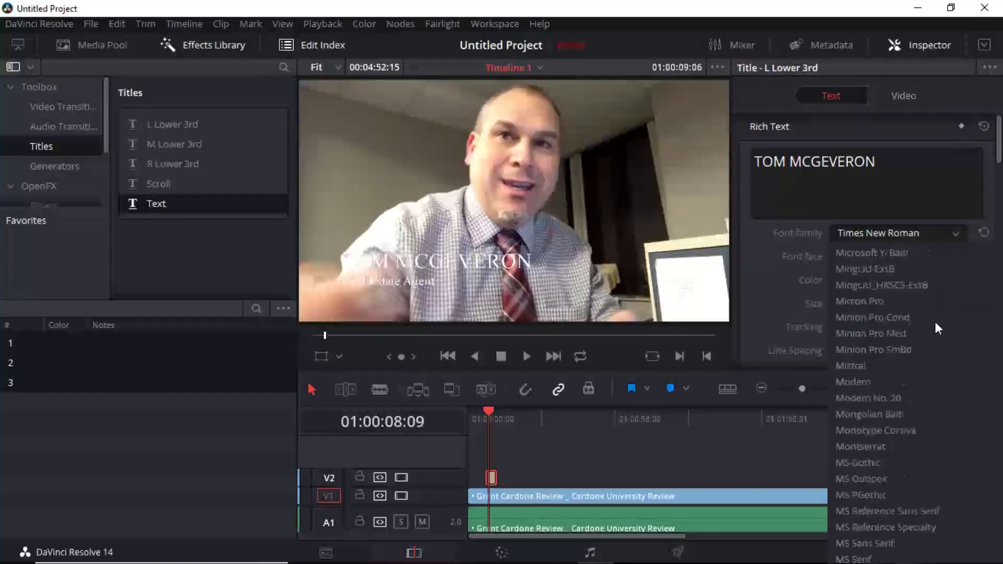
key(Down)
key(Down)
key(Down)
key(Down)
key(Down)
key(Down)
key(Down)
key(Down)
key(Down)
key(Down)
key(Down)
key(Down)
key(Down)
key(Down)
key(Down)
key(Down)
key(Down)
key(Down)
key(Down)
key(Down)
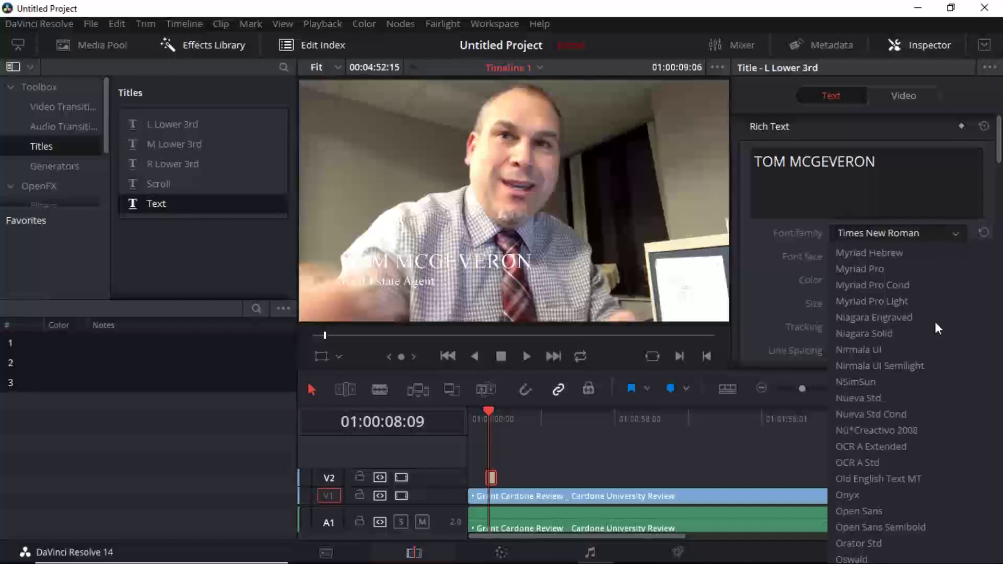
click(921, 270)
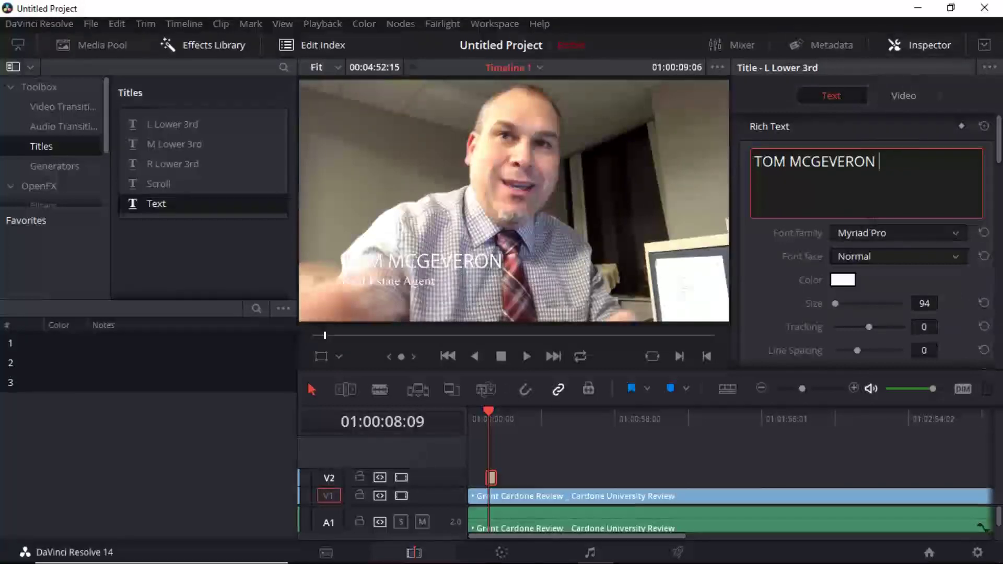
Step: Check the subtitle's Rich Text box, then return to the name line's Font Face setting
drag(997, 151, 995, 227)
click(870, 234)
drag(870, 233, 771, 234)
click(783, 249)
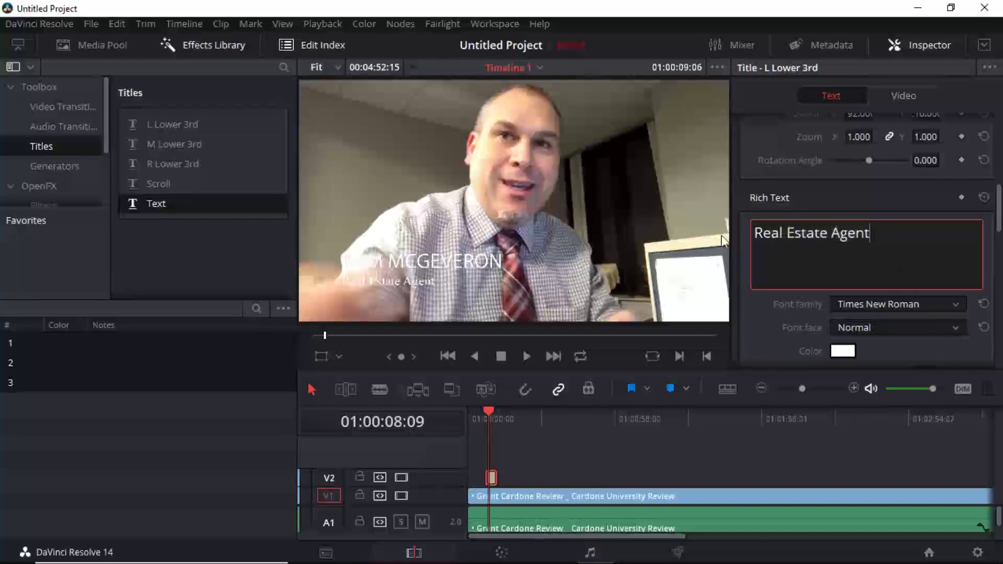
click(995, 224)
drag(995, 222, 997, 154)
click(879, 253)
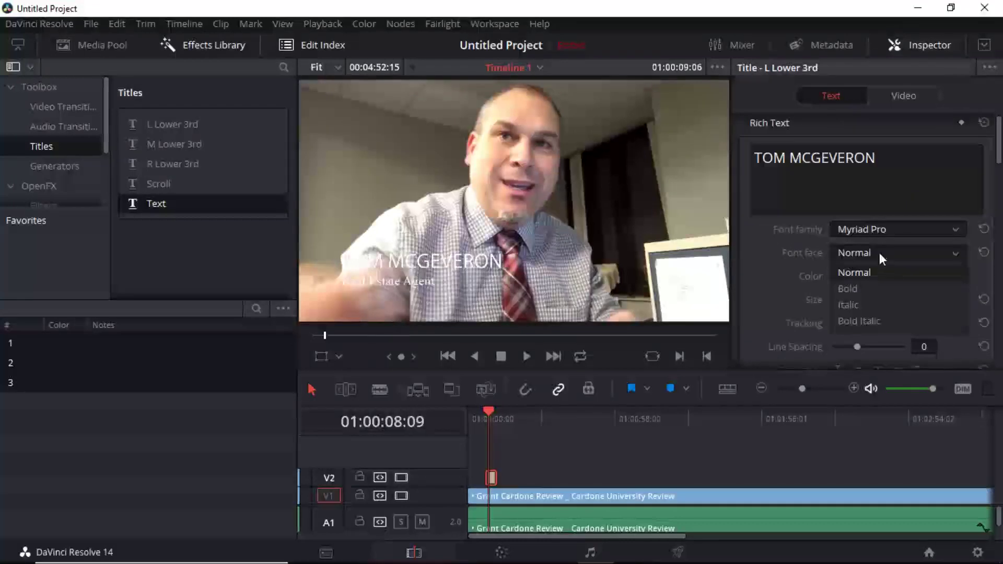
Step: Make the name line Bold and colour it dark grey #545454
click(857, 289)
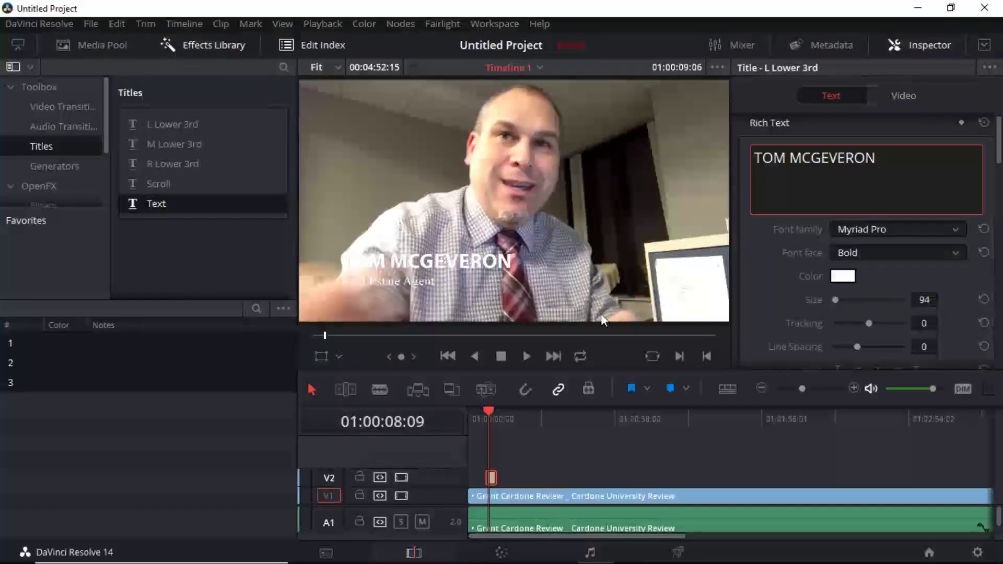
click(838, 278)
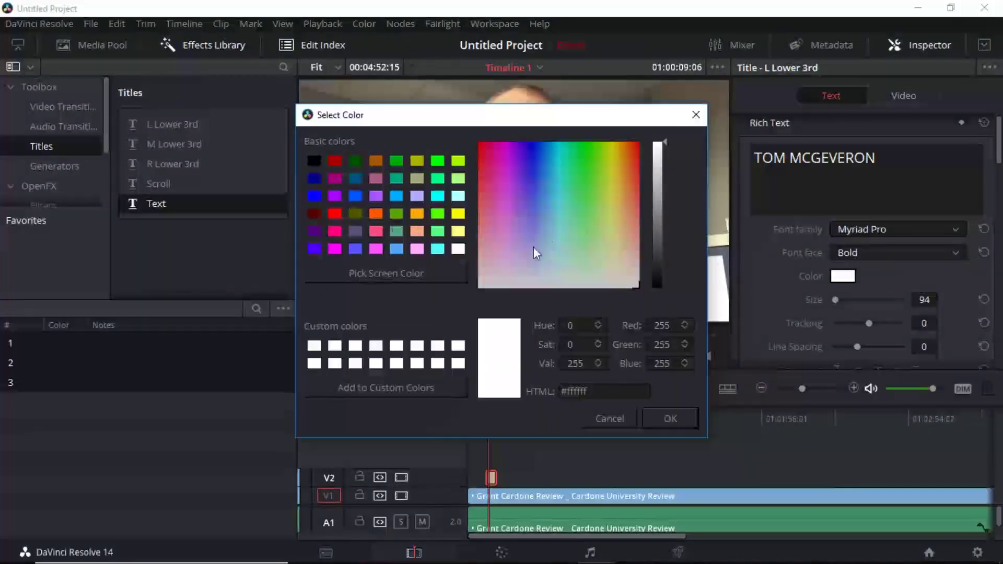
mouse_move(664, 224)
mouse_down()
mouse_move(662, 265)
mouse_move(662, 239)
mouse_up()
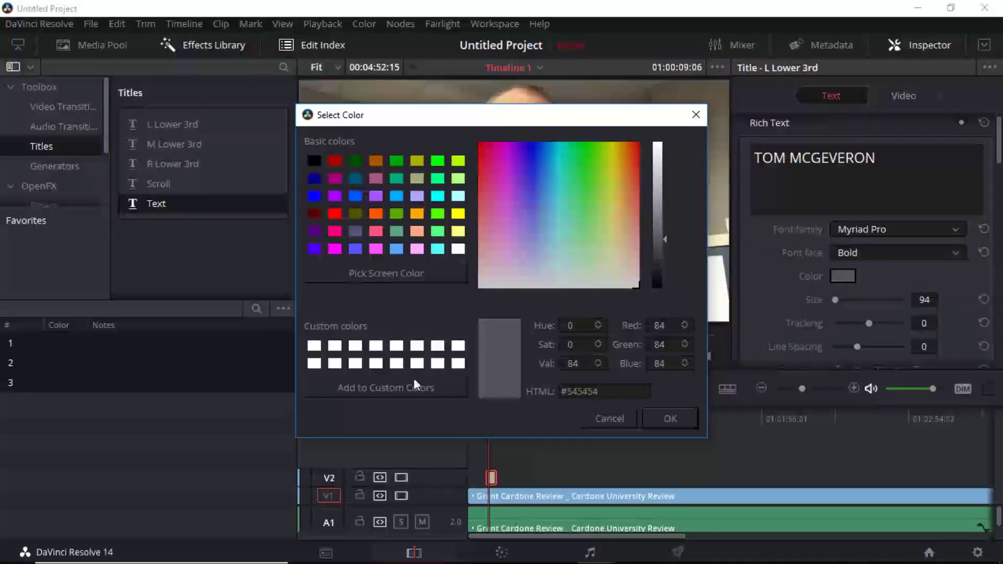
click(663, 418)
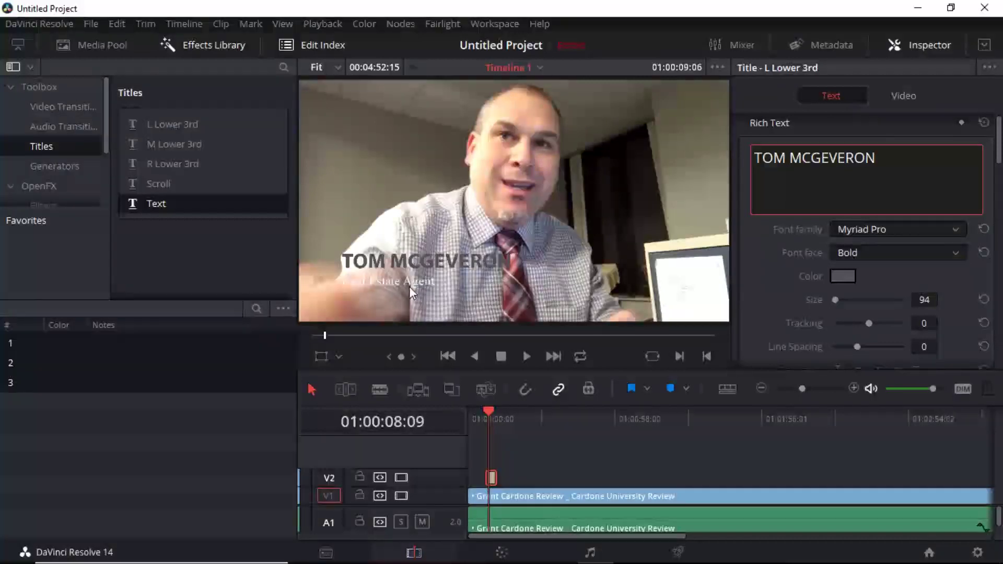
click(436, 282)
Step: Move both text lines lower in frame and darken the subtitle colour to near-black
drag(360, 284, 358, 309)
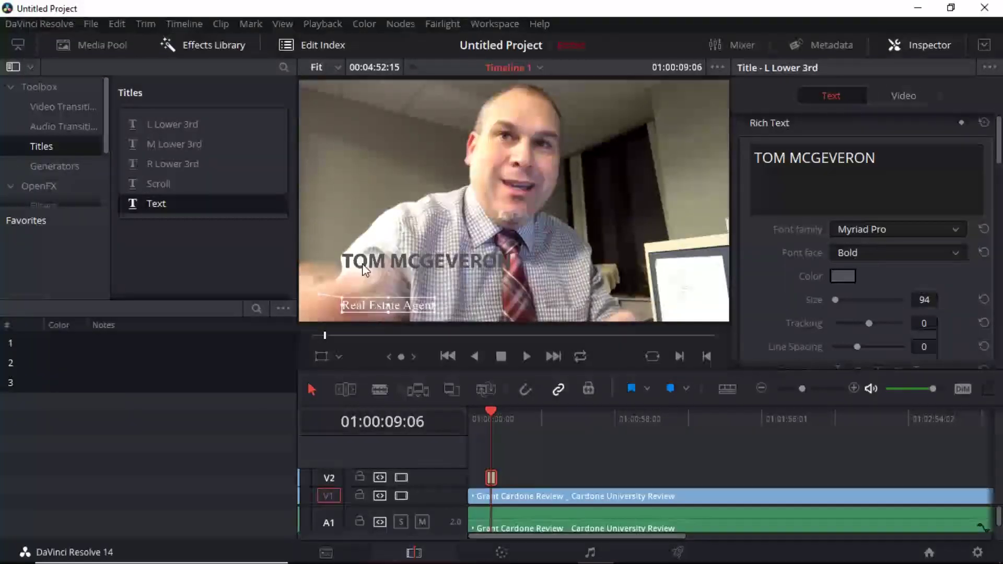
drag(369, 265, 368, 290)
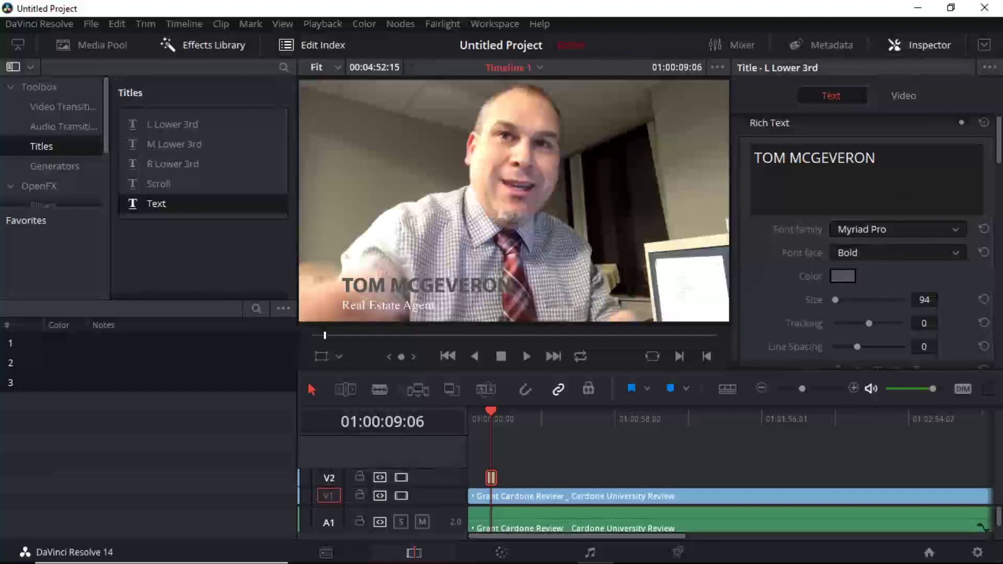
drag(999, 140, 999, 227)
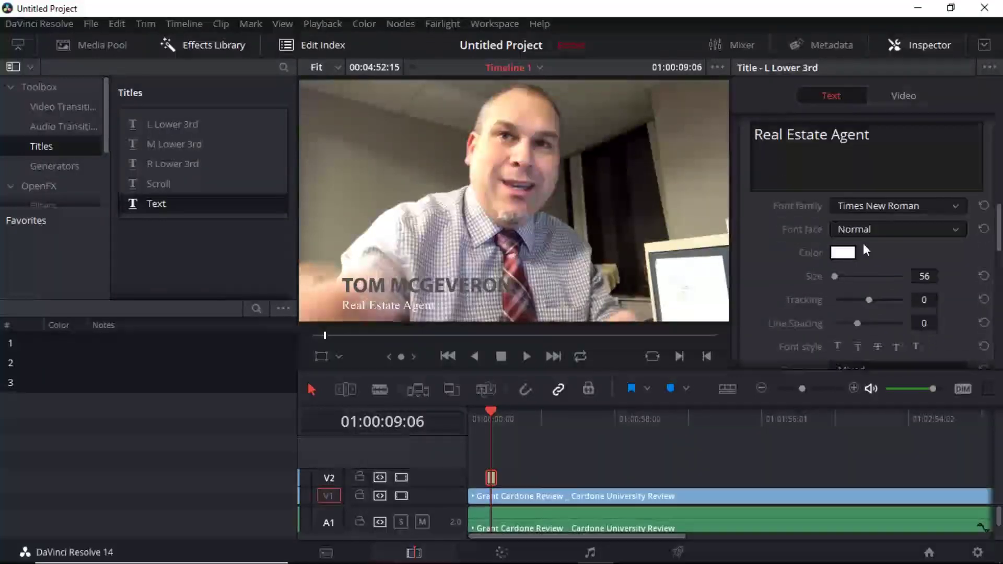
click(843, 252)
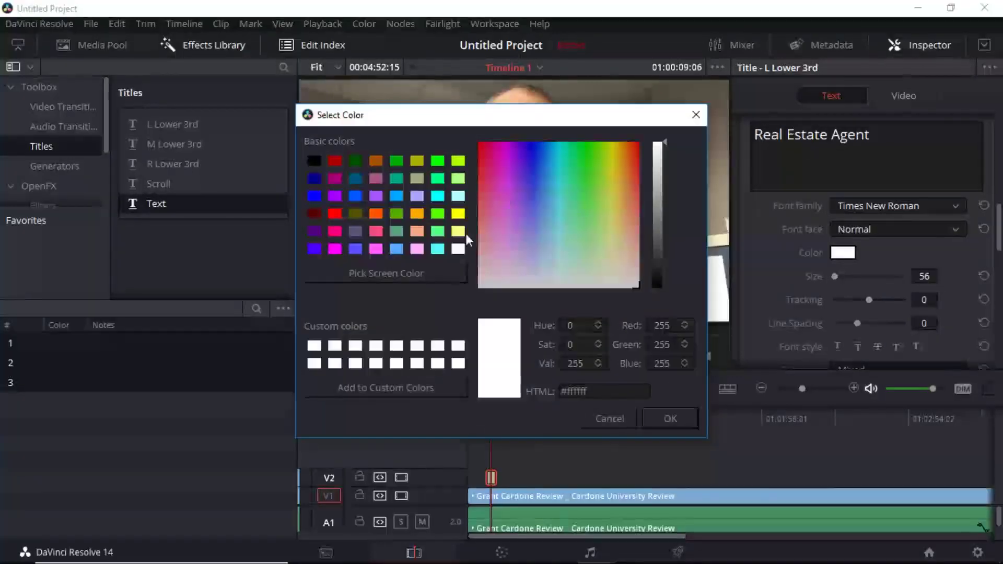
click(657, 243)
drag(657, 243, 656, 277)
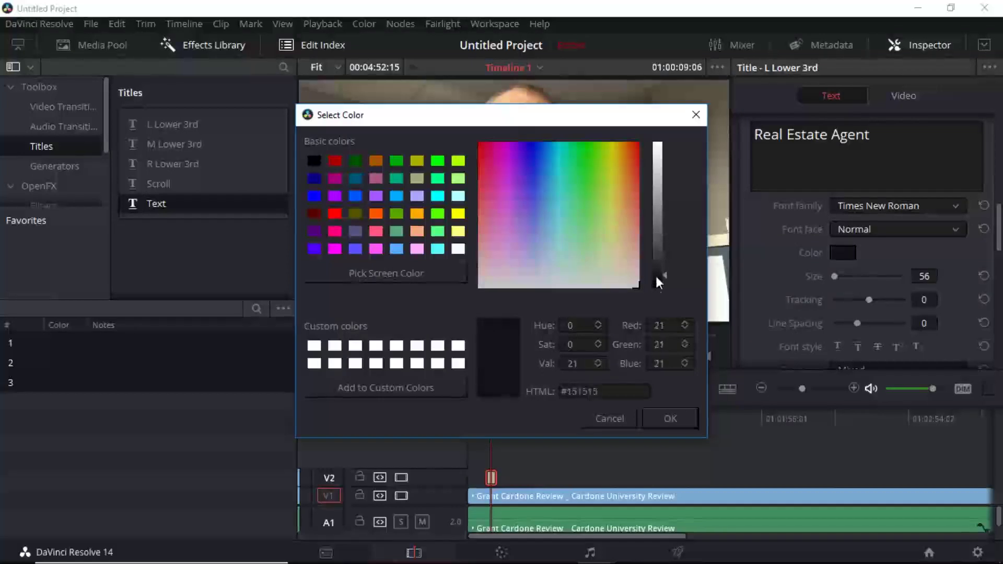
click(670, 417)
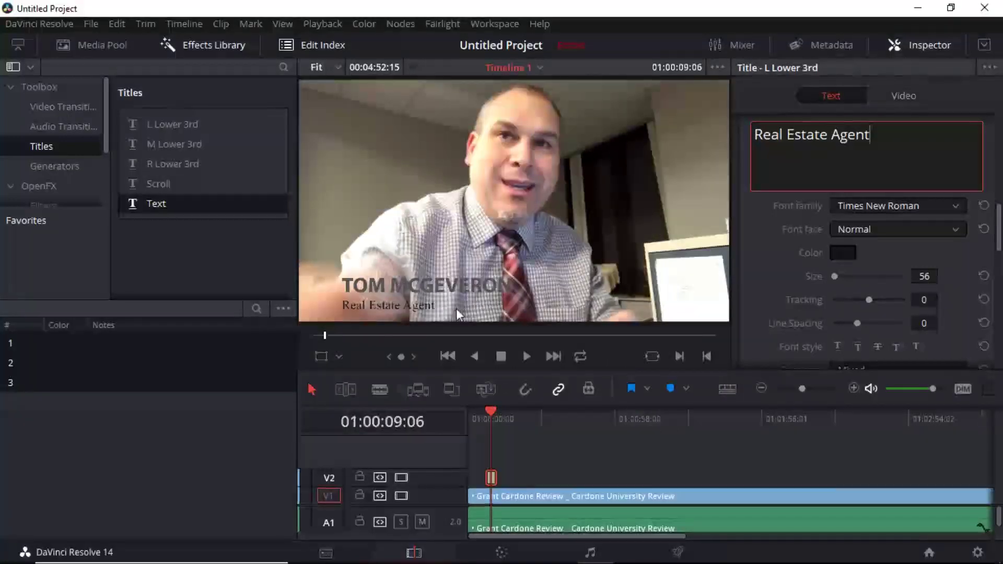
Step: Set the Real Estate Agent line's Font Face to Bold Italic
click(865, 231)
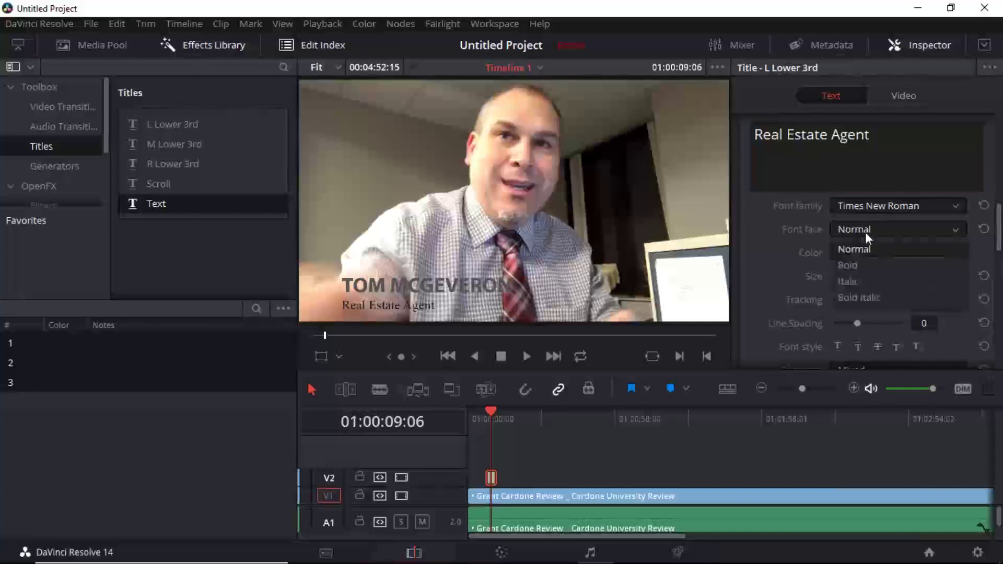
click(857, 264)
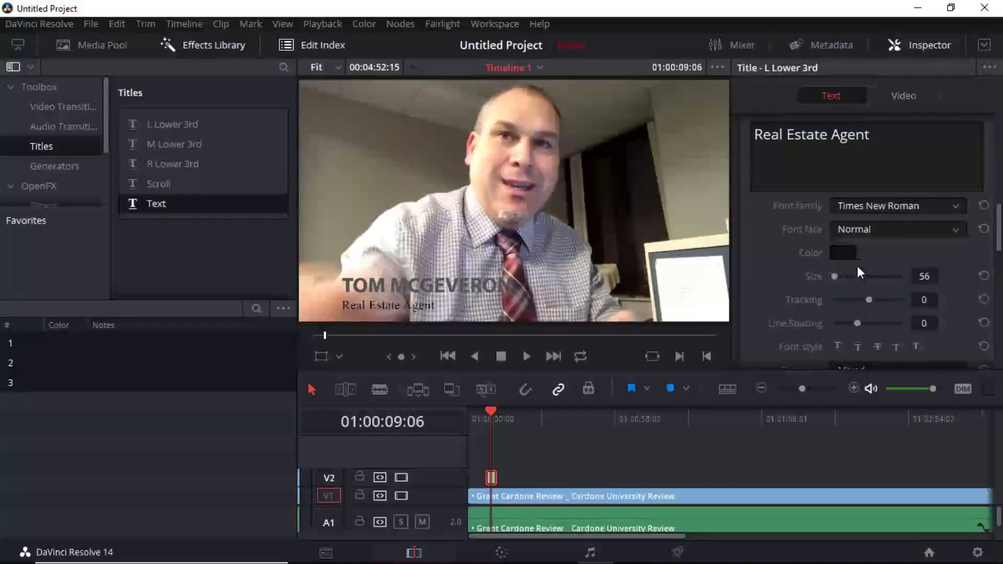
click(864, 233)
click(858, 297)
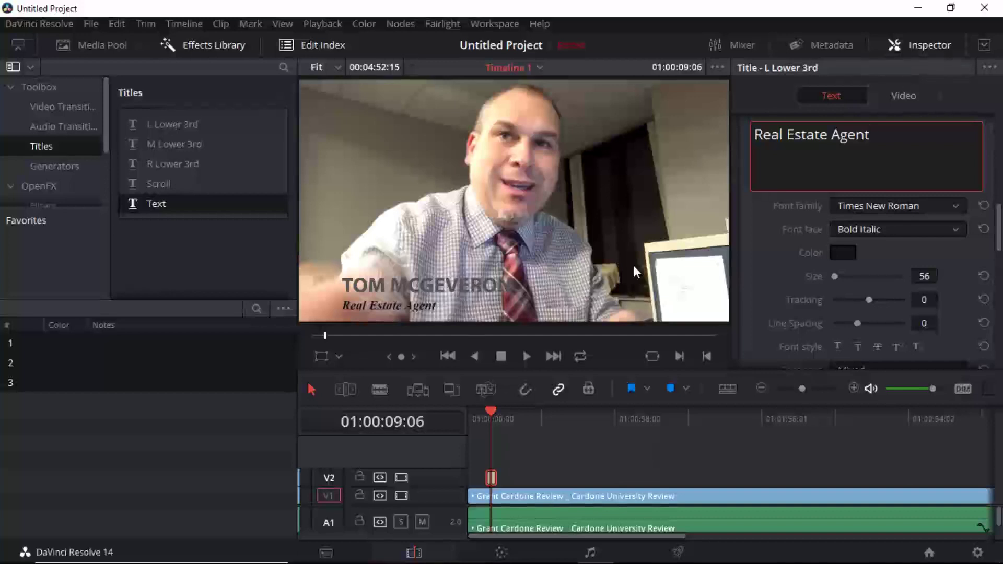
Step: Choose a drop shadow colour and raise the shadow blur to 39
click(997, 239)
drag(998, 241, 997, 298)
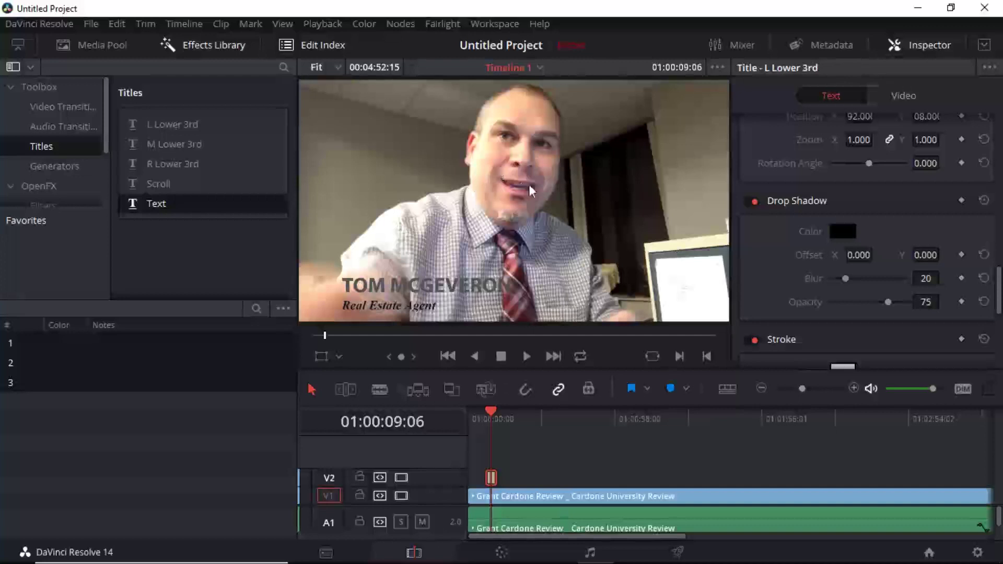
click(833, 230)
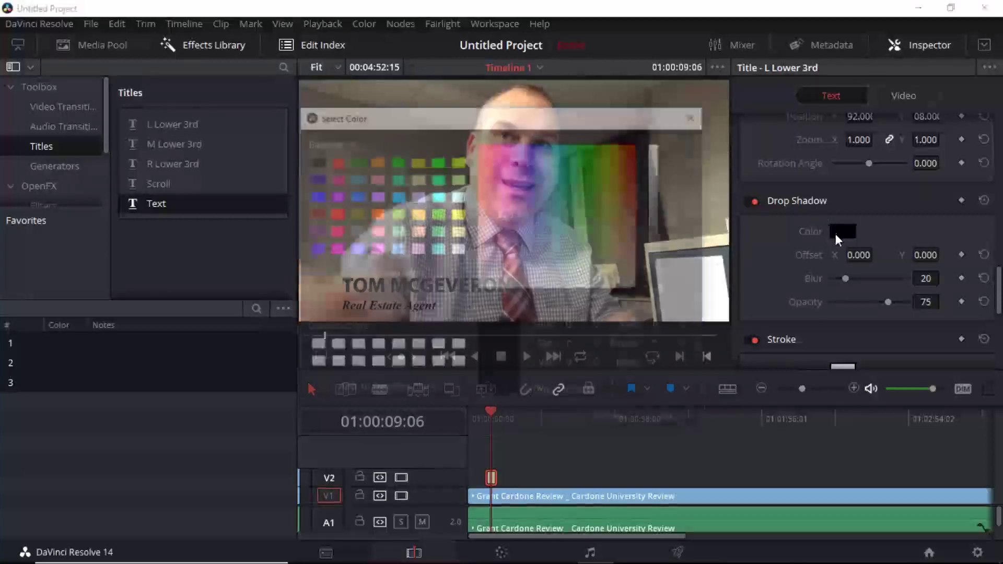
click(458, 249)
click(657, 419)
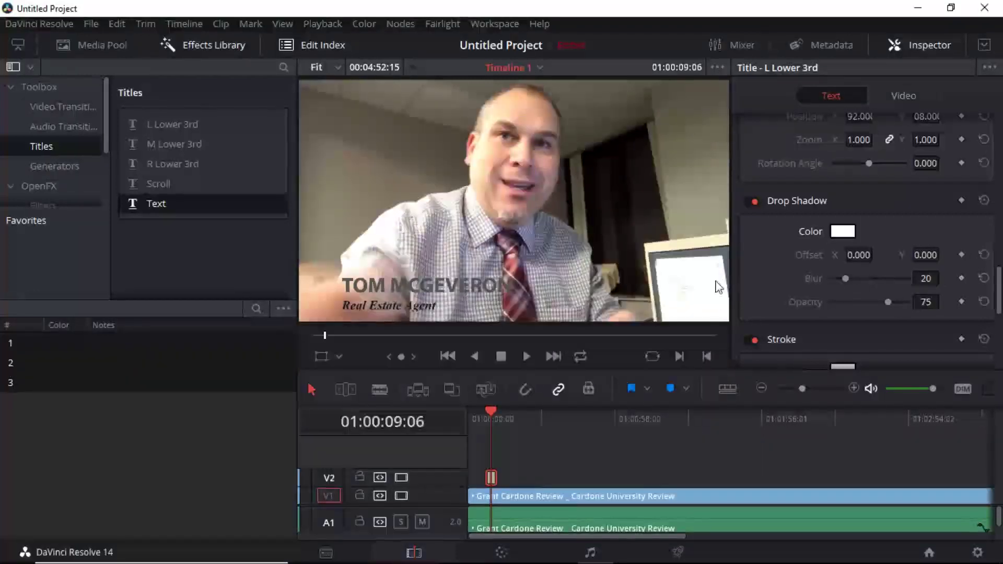
drag(845, 279, 857, 277)
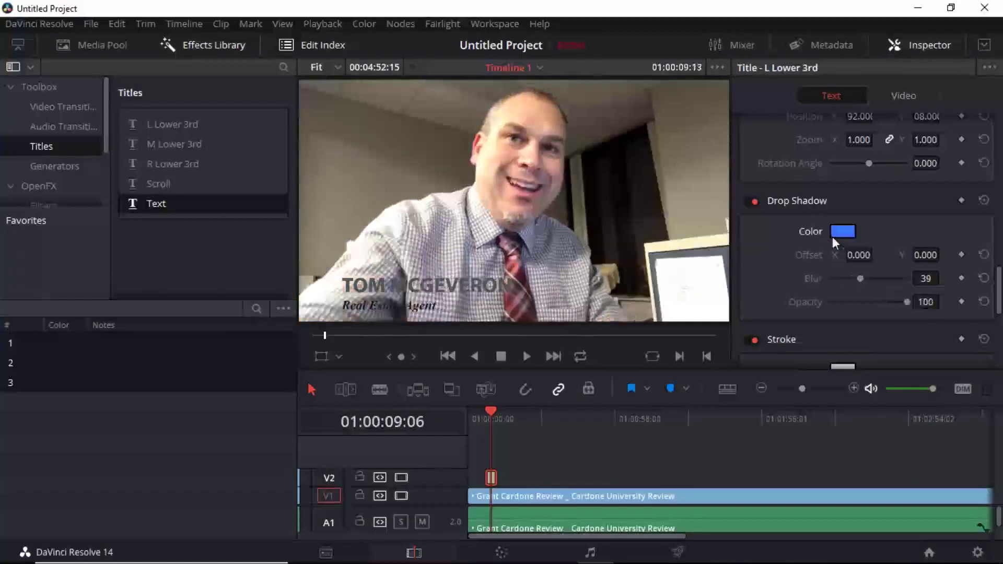
Step: Adjust the drop shadow's Offset X back and forth, settling on 4
drag(856, 255, 877, 254)
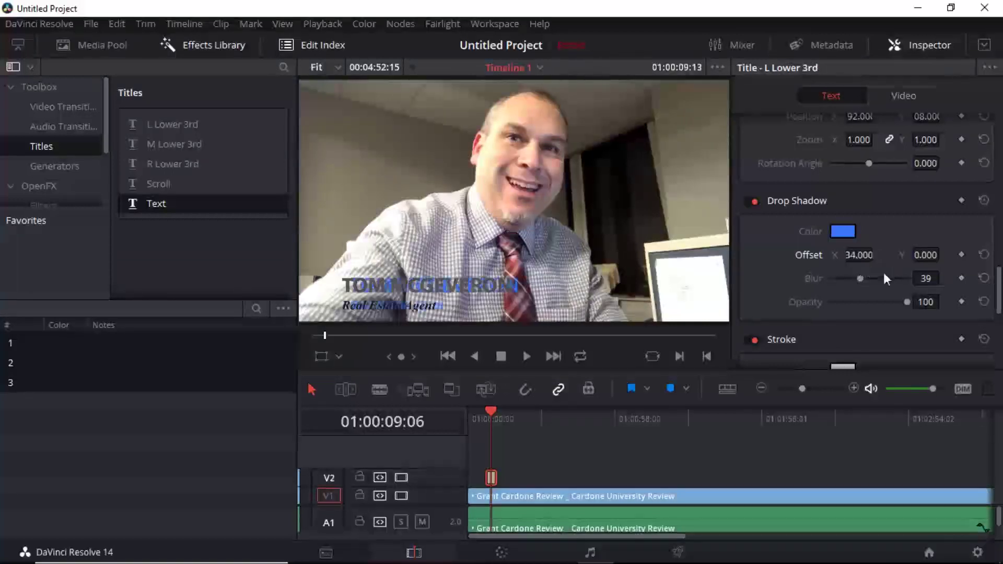
drag(860, 255, 836, 255)
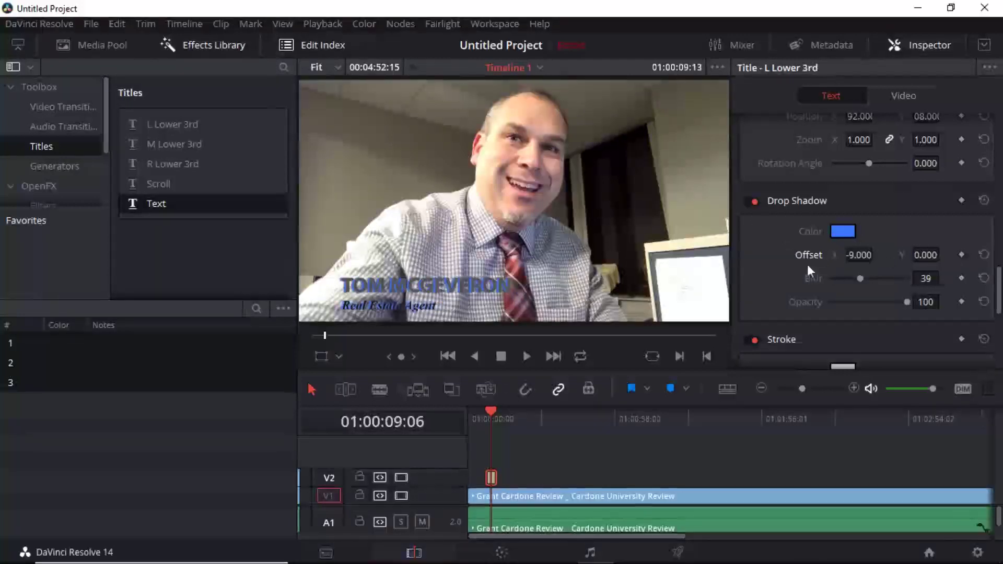
drag(858, 254, 871, 254)
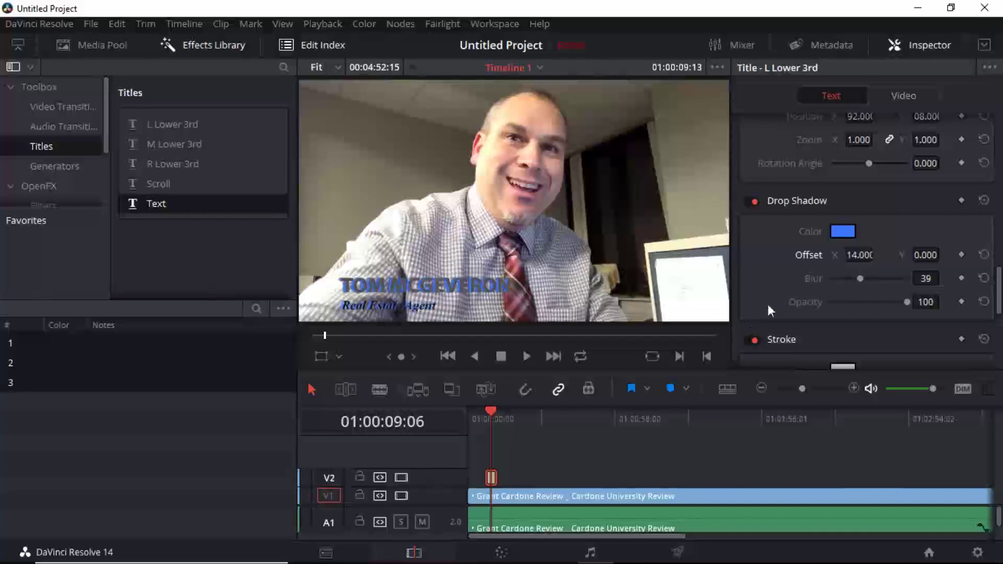
drag(872, 255, 876, 255)
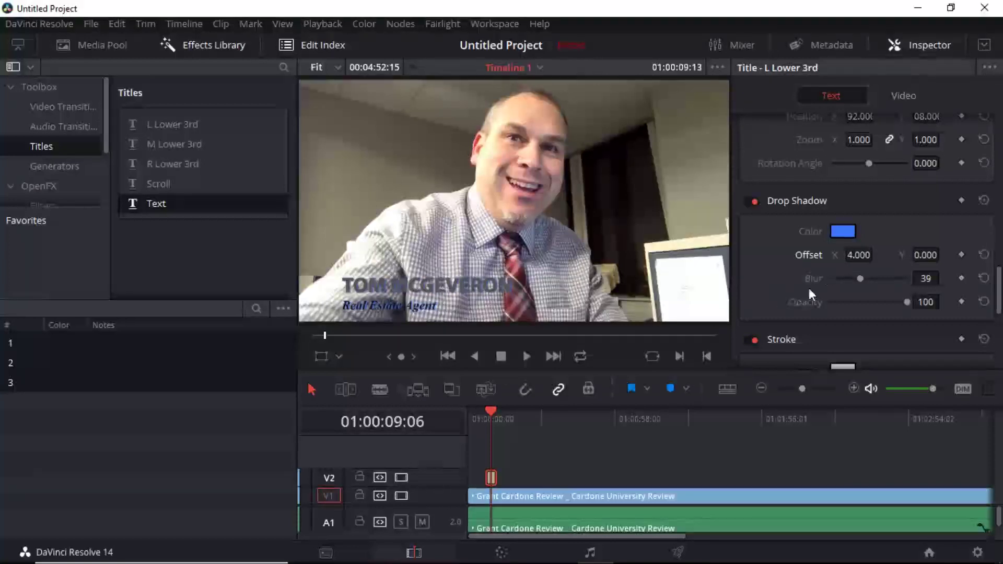
Step: Try a near-white shadow, then make the drop shadow black with Offset X 3
click(841, 232)
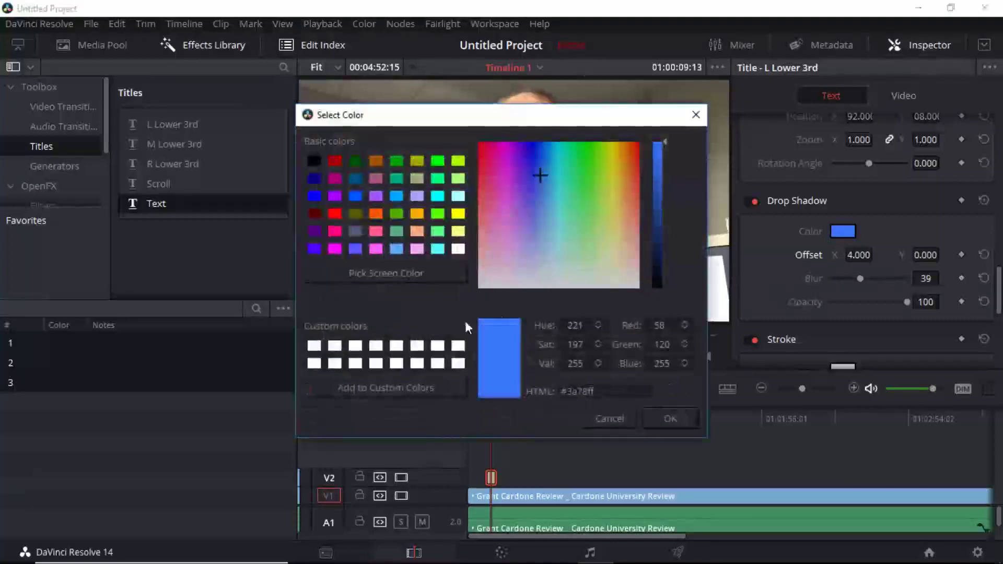
click(482, 287)
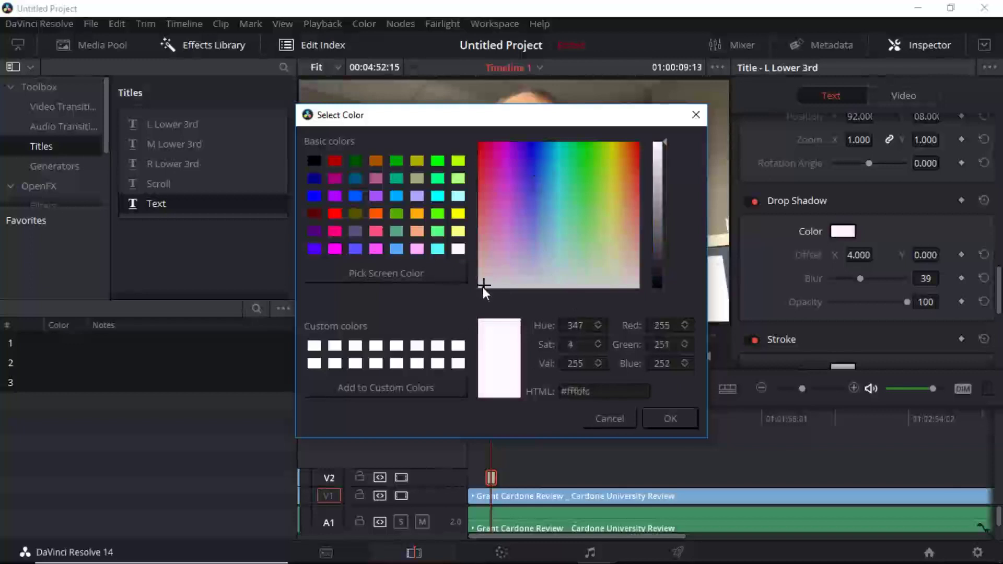
click(655, 419)
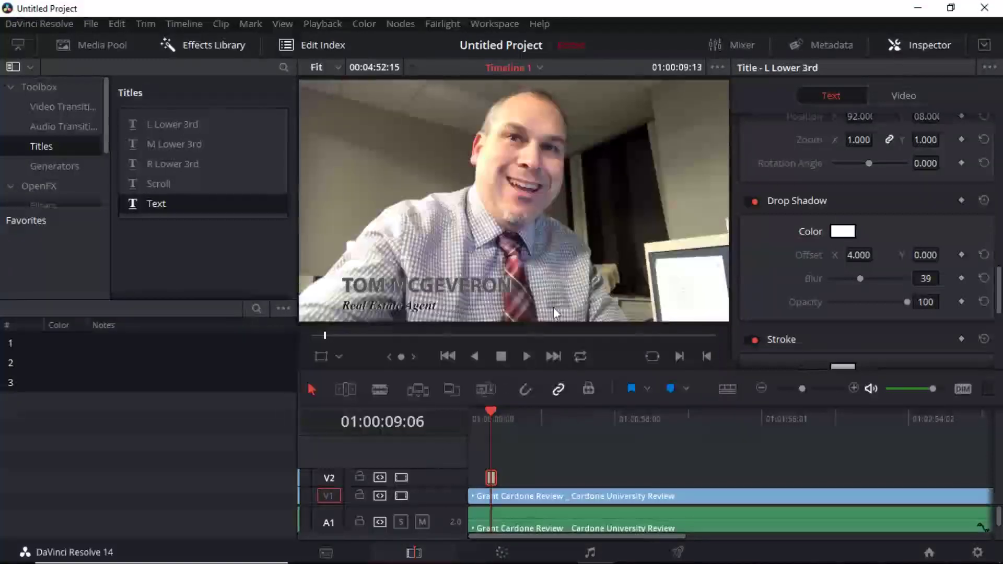
click(841, 235)
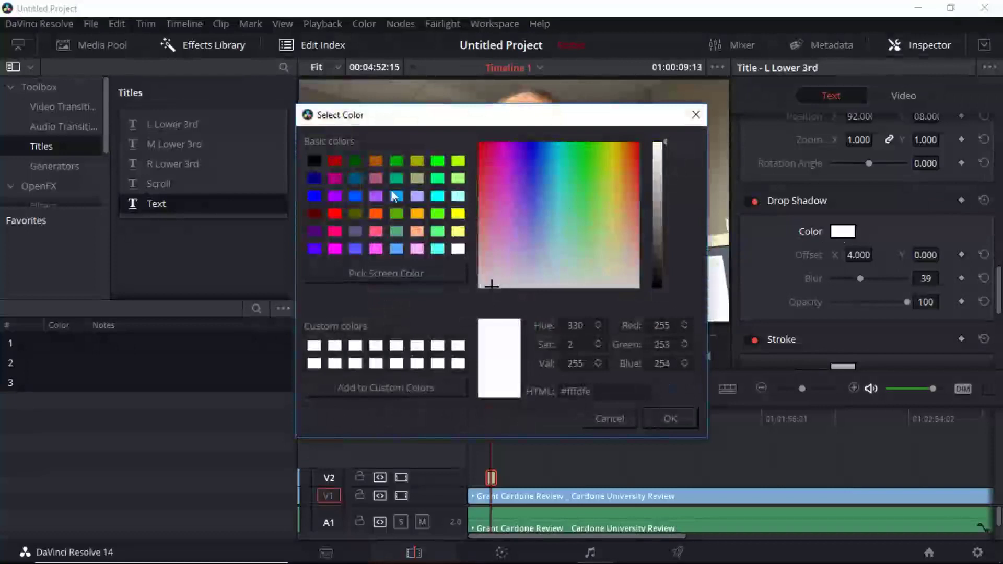
click(313, 160)
click(656, 419)
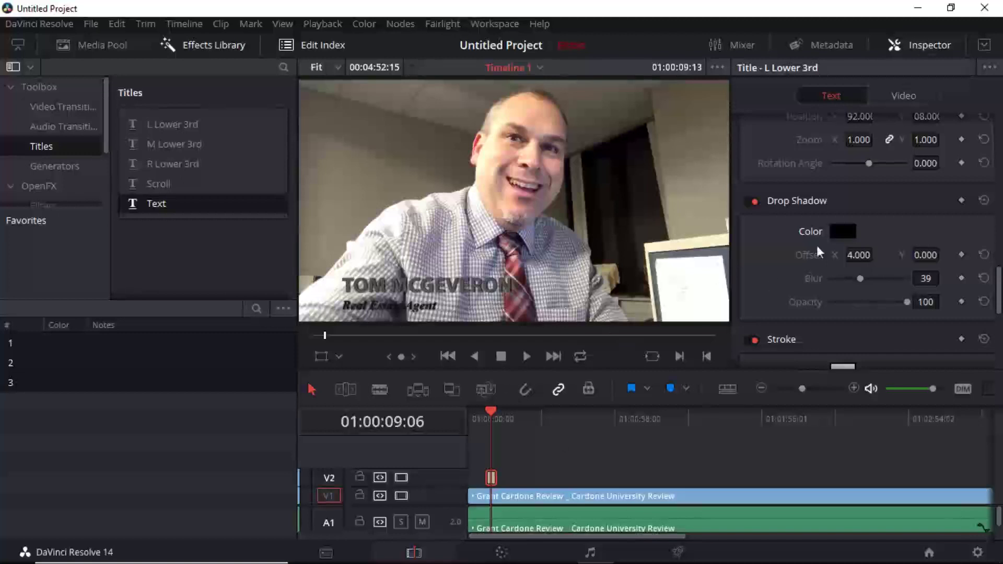
drag(861, 254, 857, 255)
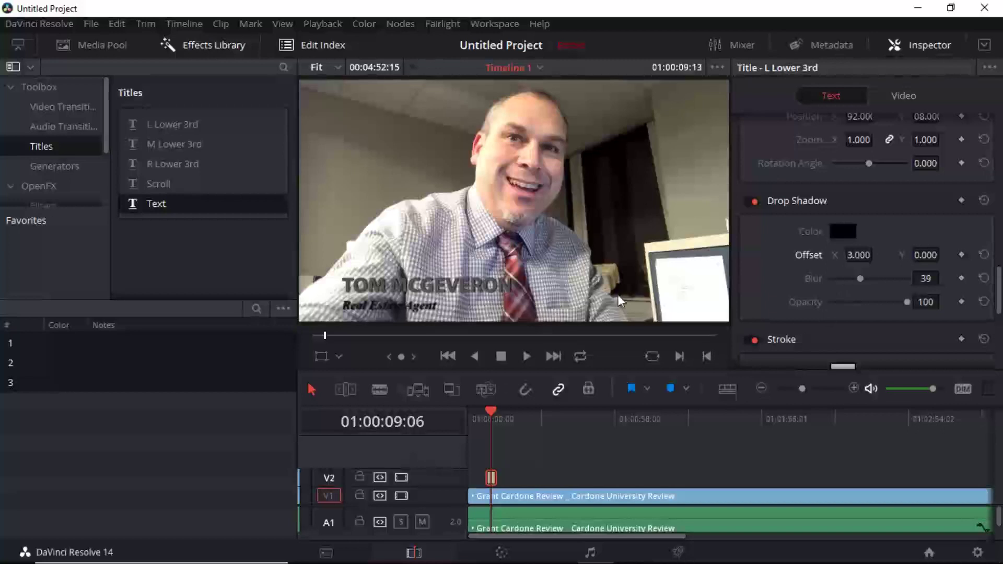
drag(999, 286, 1000, 325)
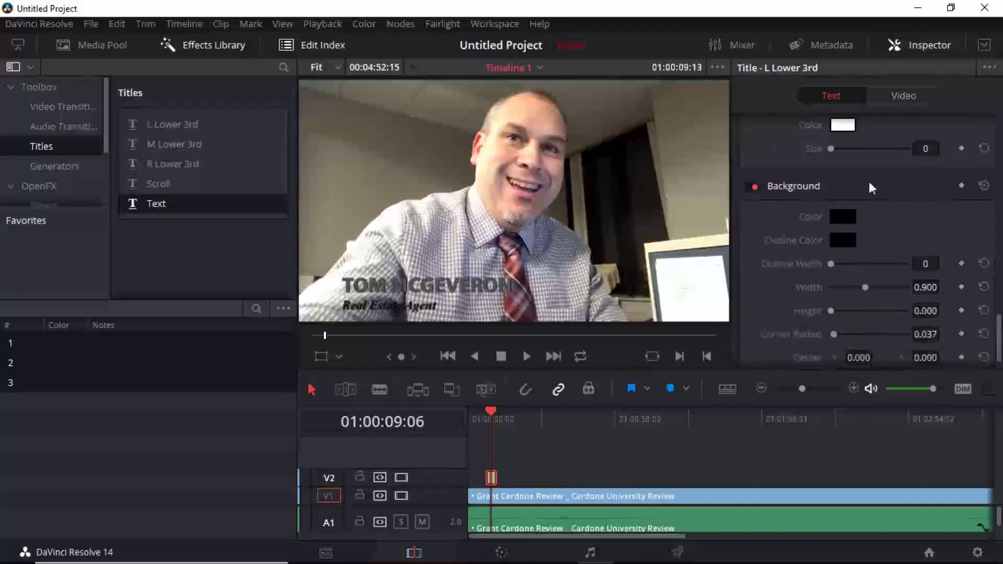
Step: Set the title background box colour to white
click(842, 217)
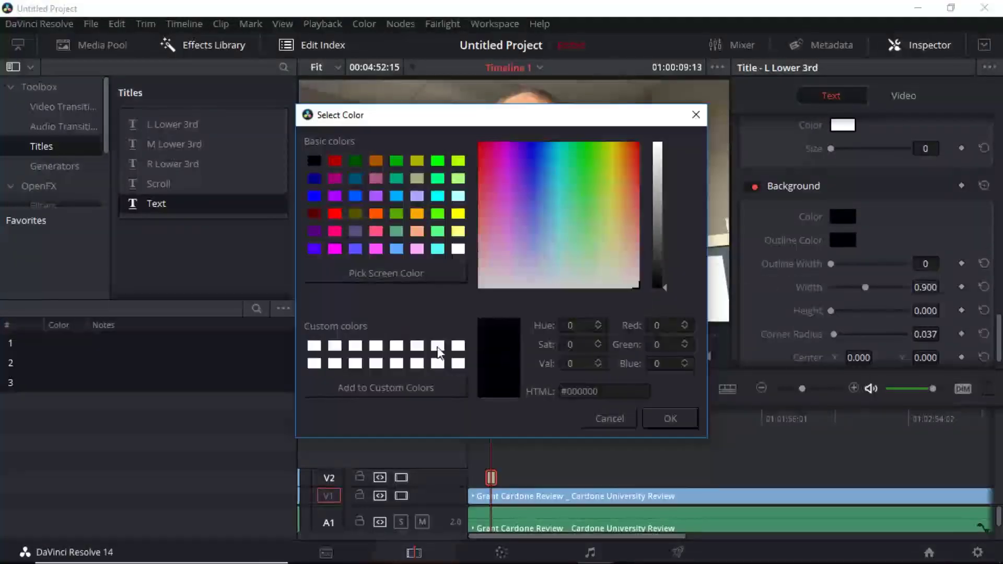
click(437, 347)
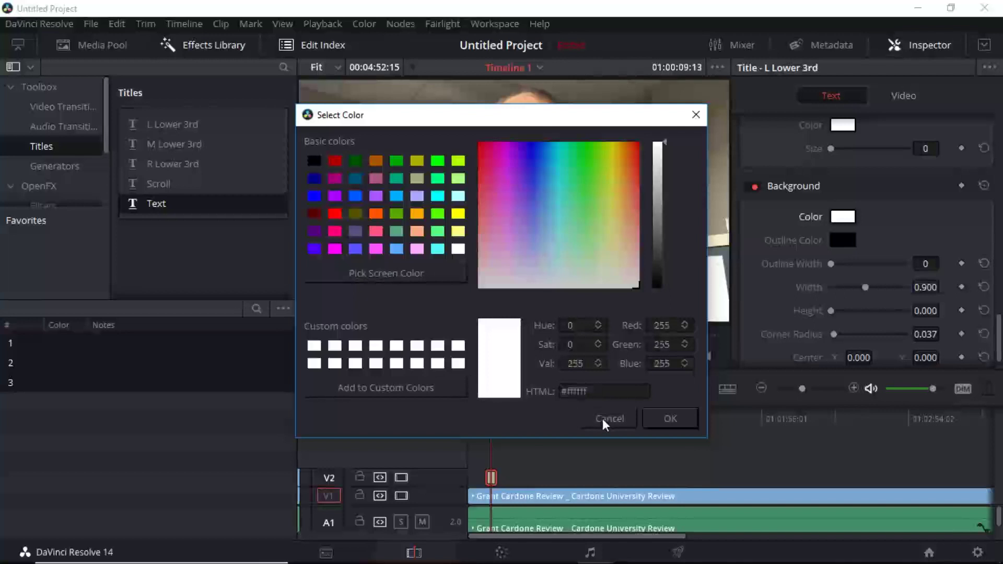
click(672, 417)
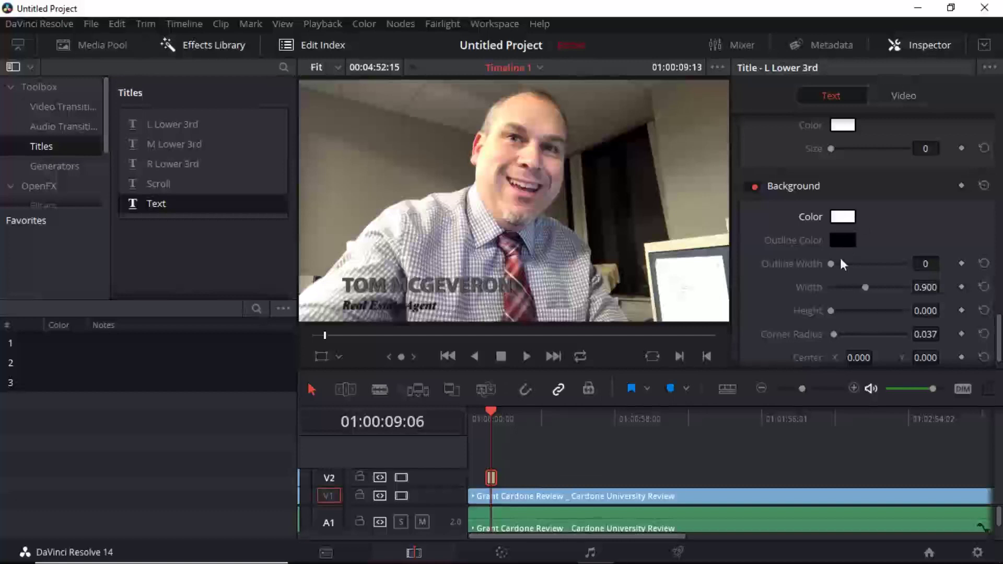
Step: Give the box a black outline of width 4 and size it 0.865 wide, 0.212 high
drag(832, 265, 860, 289)
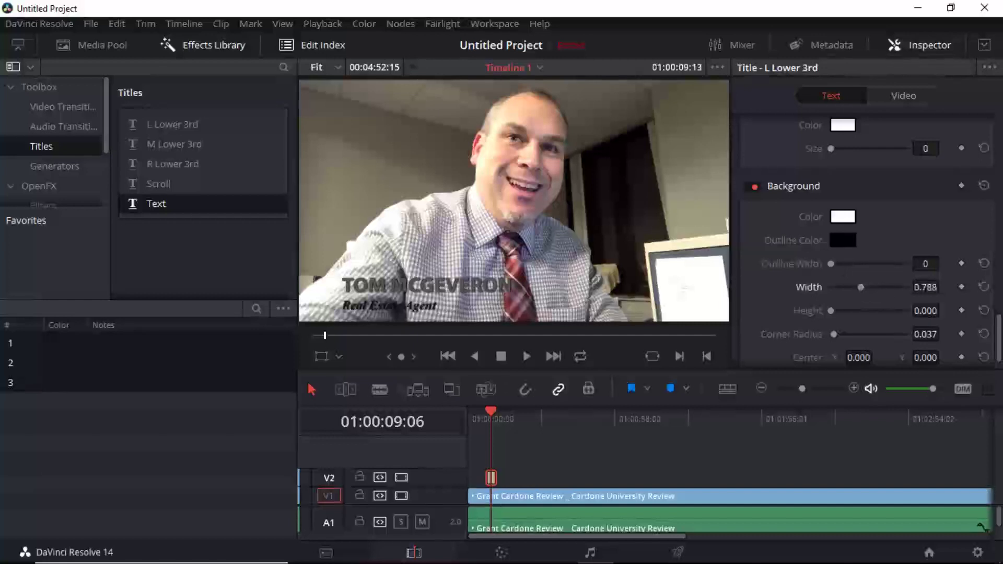
drag(999, 335, 998, 348)
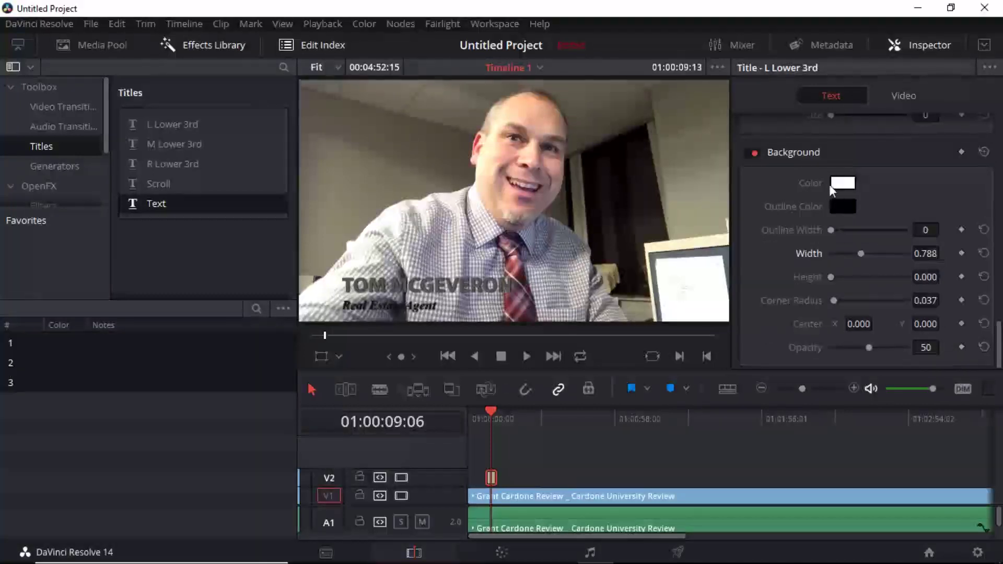
mouse_move(831, 277)
mouse_down()
mouse_move(848, 277)
mouse_move(839, 276)
mouse_up()
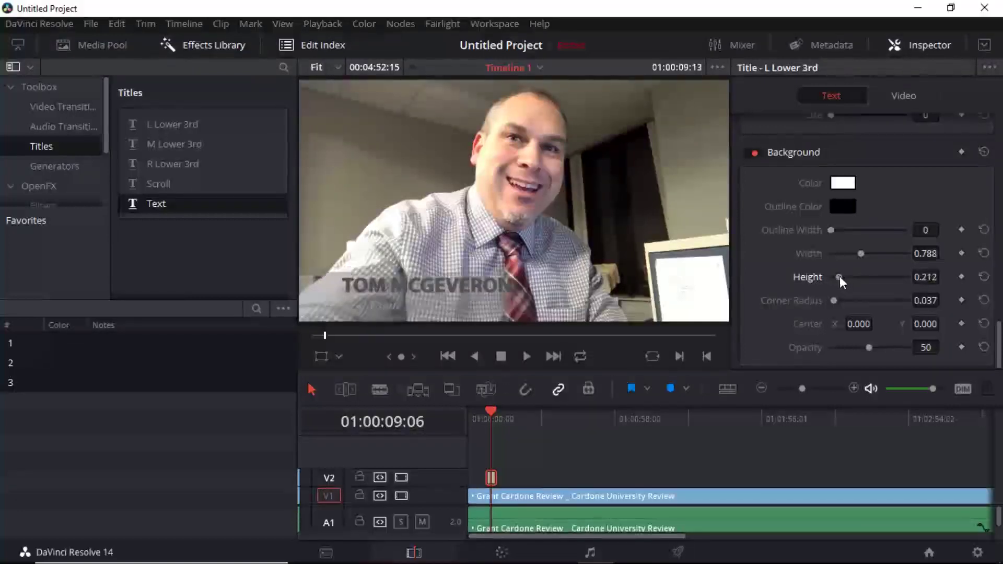
drag(862, 254, 848, 234)
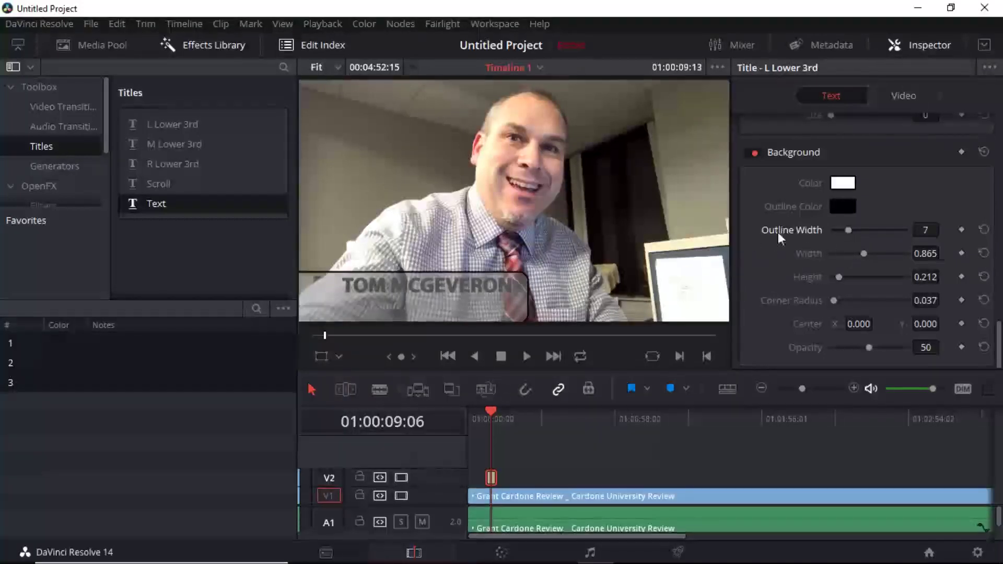
drag(847, 229, 841, 231)
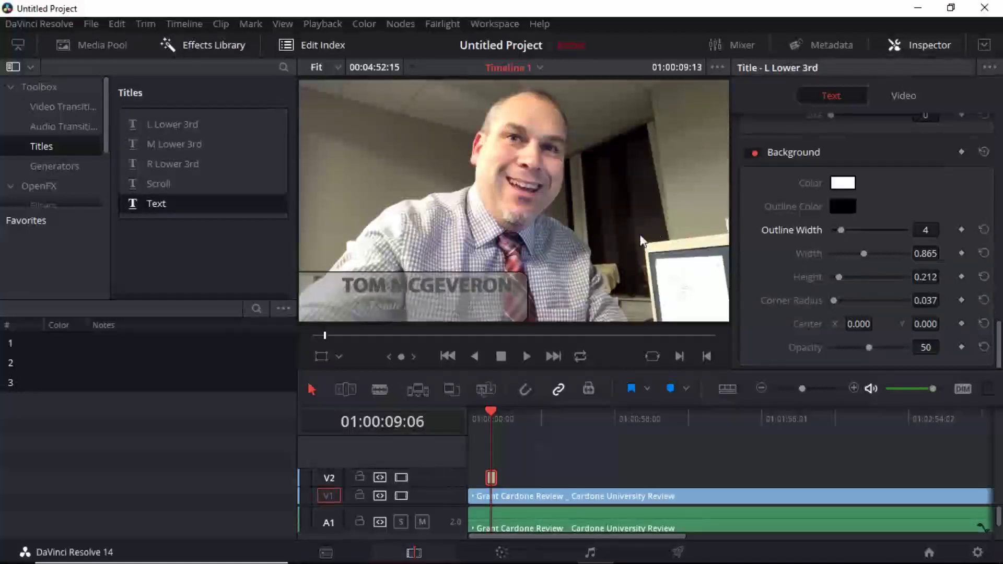
Step: Set the title's background box colour to dark blue
click(845, 184)
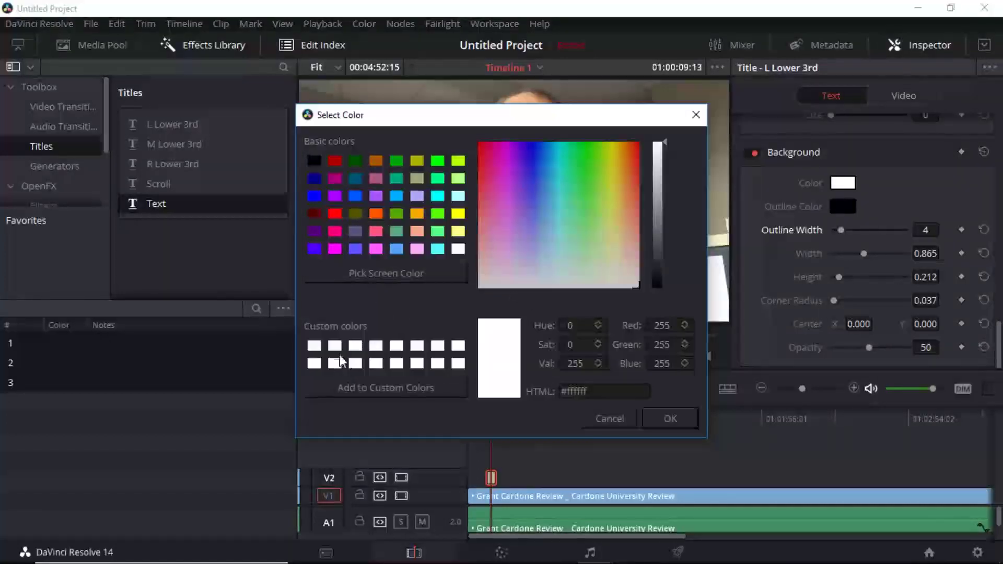
click(314, 179)
click(659, 417)
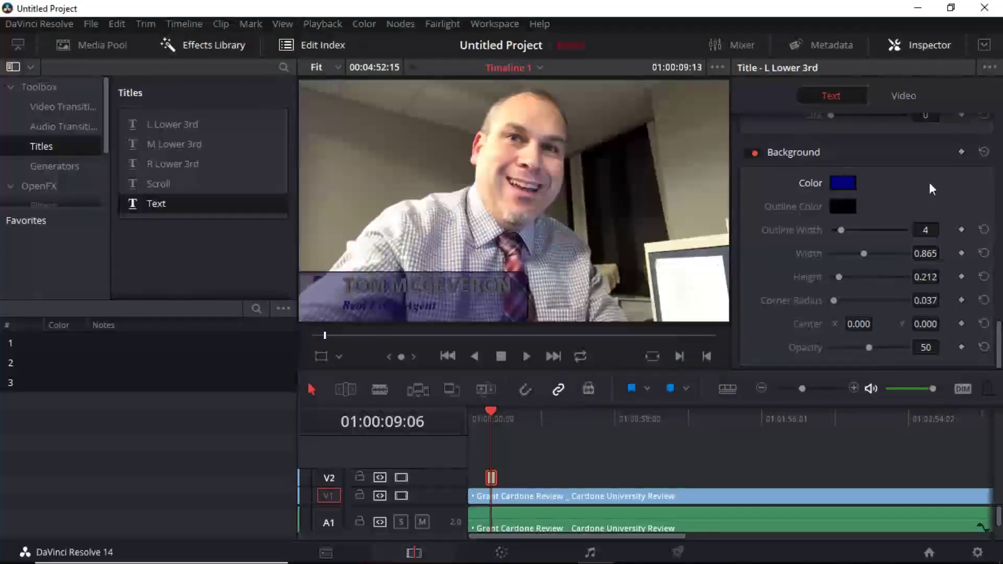
Step: Change the background box colour to orange (#aa5500)
click(839, 183)
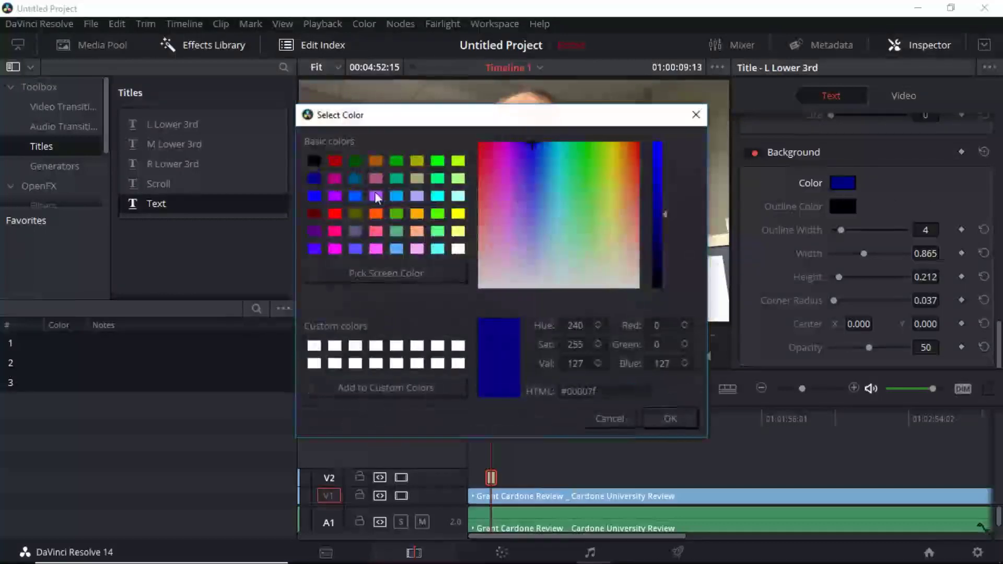
click(382, 162)
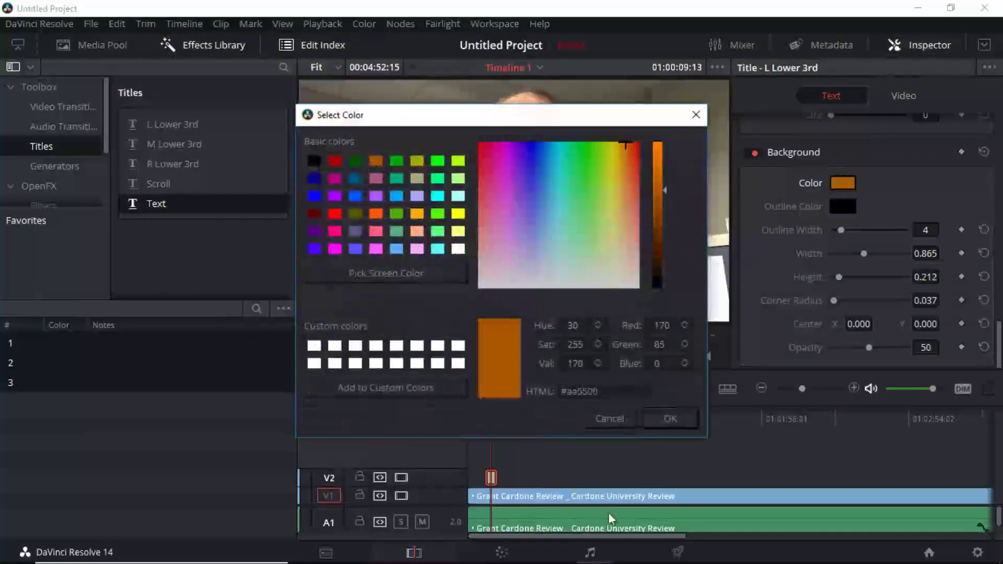
click(662, 421)
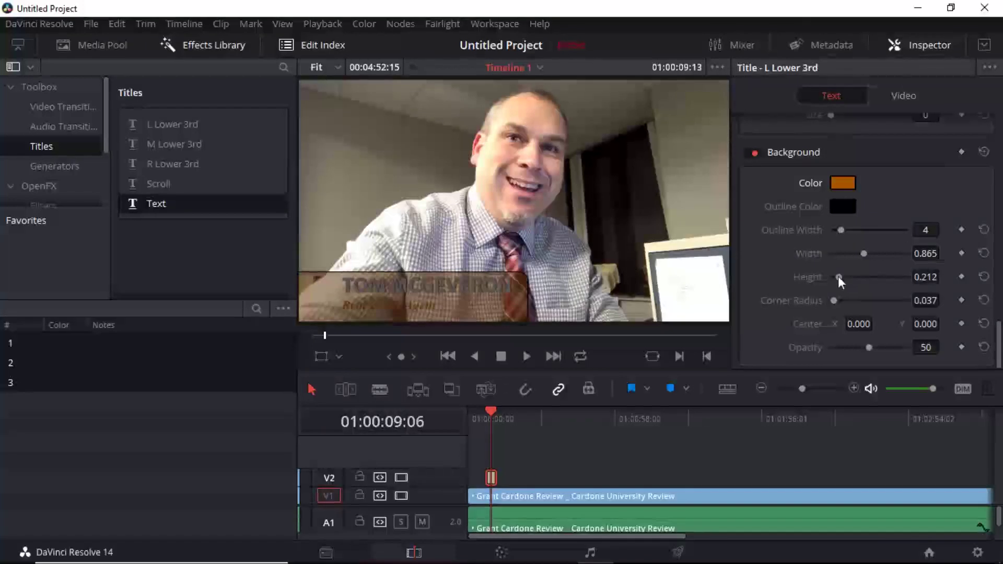
Step: Set the background Height to 0.192, Corner Radius to 0.067 and Opacity to 39
drag(838, 275, 838, 274)
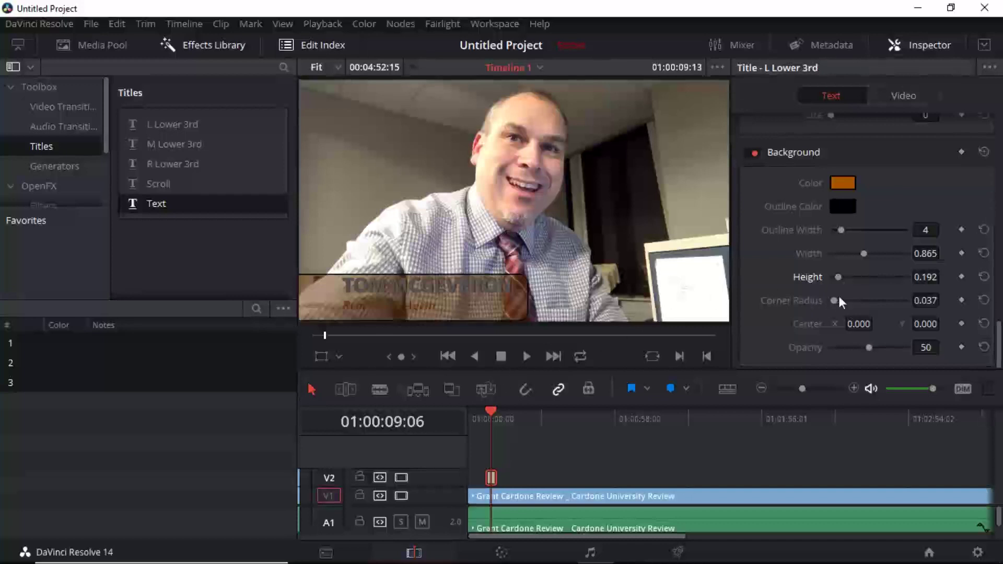
drag(835, 300, 836, 302)
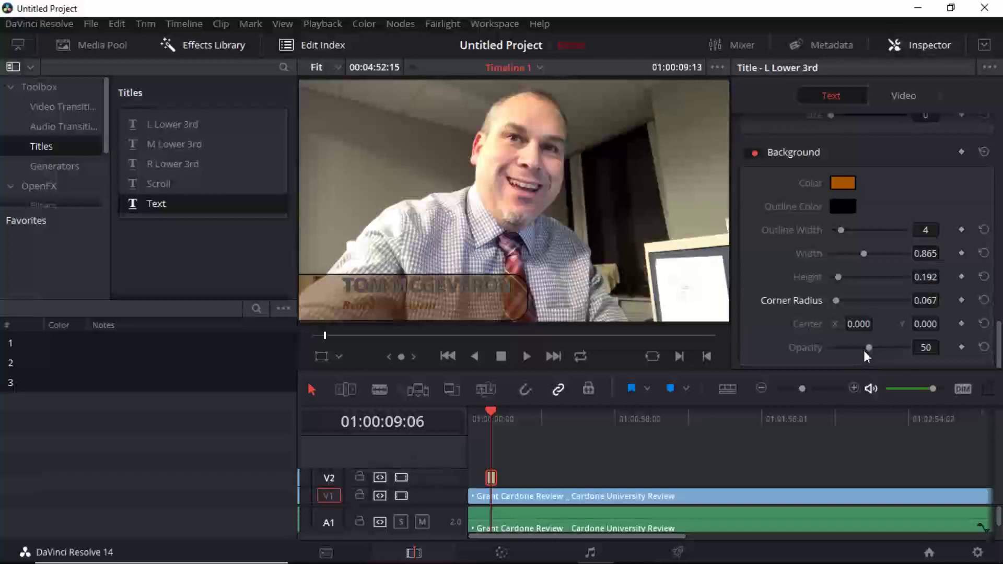
mouse_move(869, 347)
mouse_down()
mouse_move(851, 352)
mouse_move(889, 346)
mouse_move(860, 348)
mouse_up()
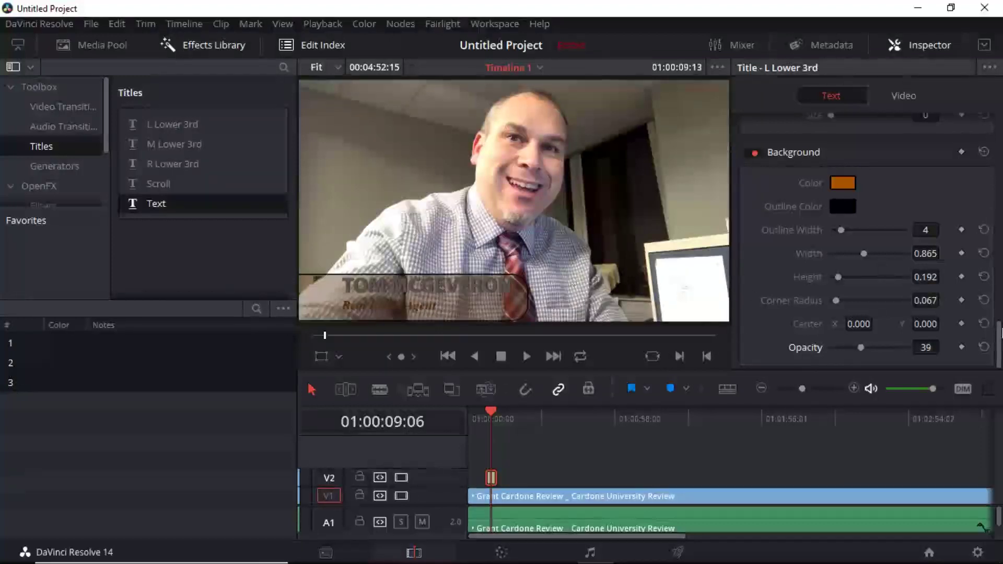
scroll(1001, 314, up, 3)
scroll(1001, 313, up, 2)
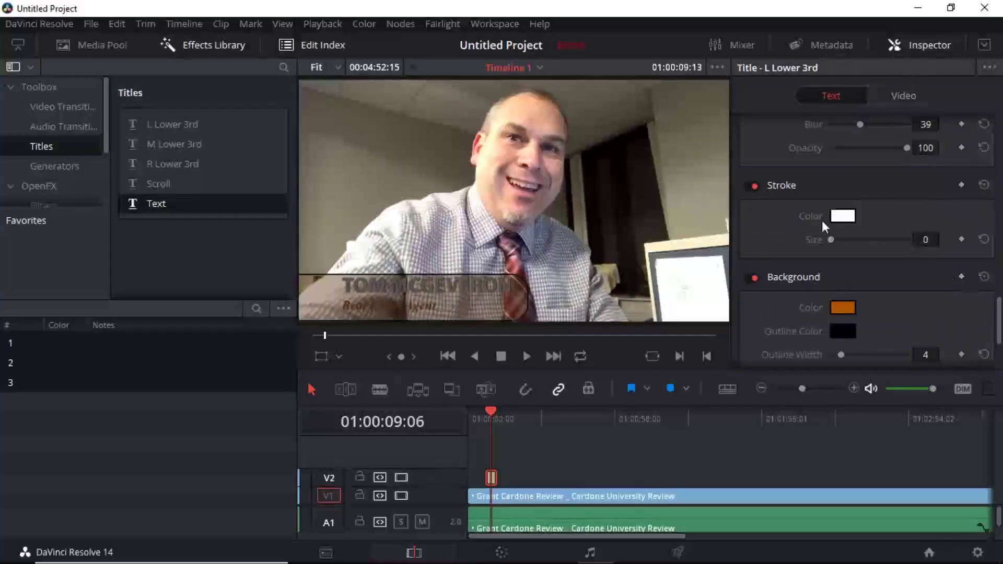
mouse_move(832, 239)
mouse_down()
mouse_move(855, 239)
mouse_move(833, 246)
mouse_up()
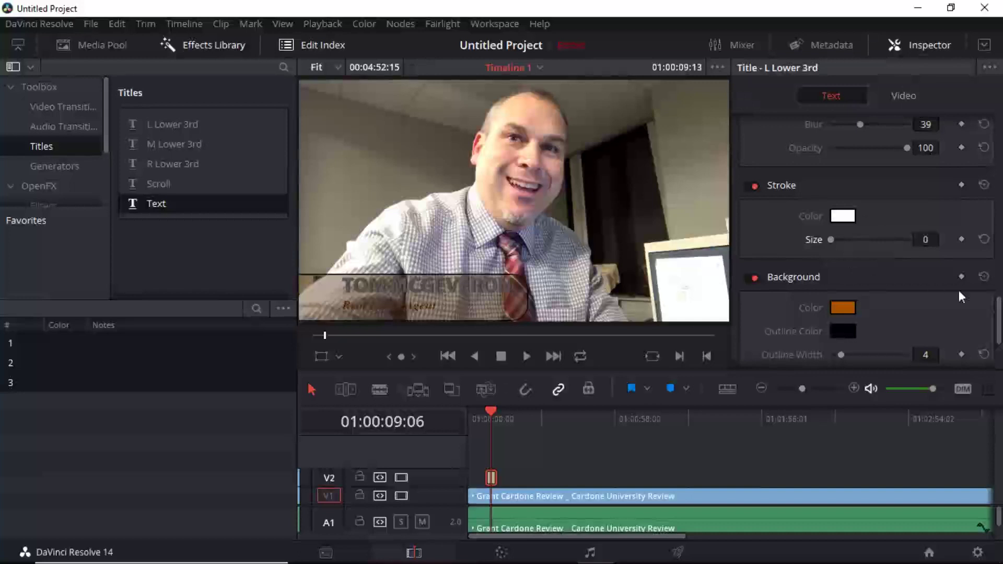
drag(997, 321, 995, 175)
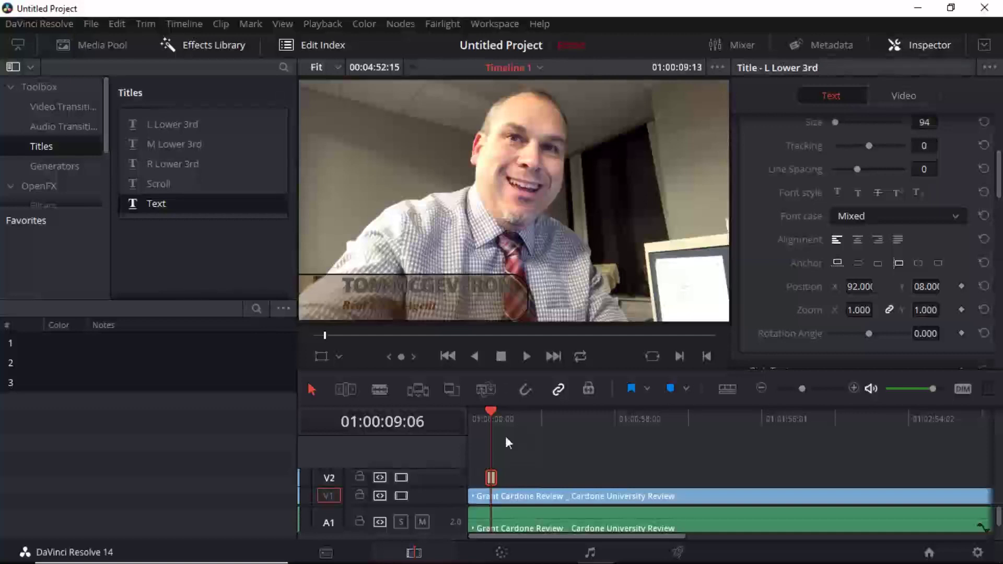
Step: Zoom the timeline in on the lower-third clip and park the playhead at 01:00:08:07
drag(804, 387, 822, 388)
click(728, 411)
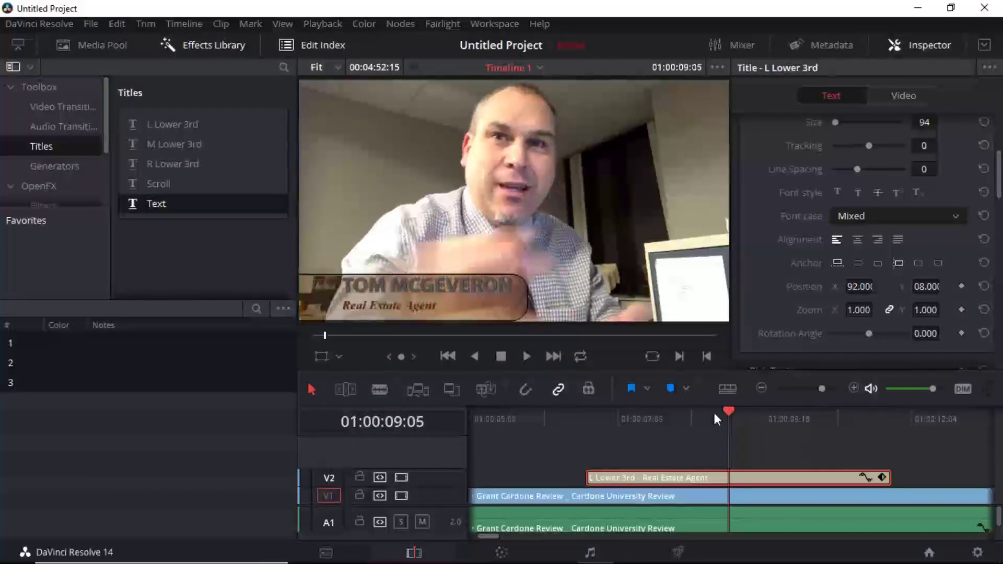
drag(729, 407, 589, 434)
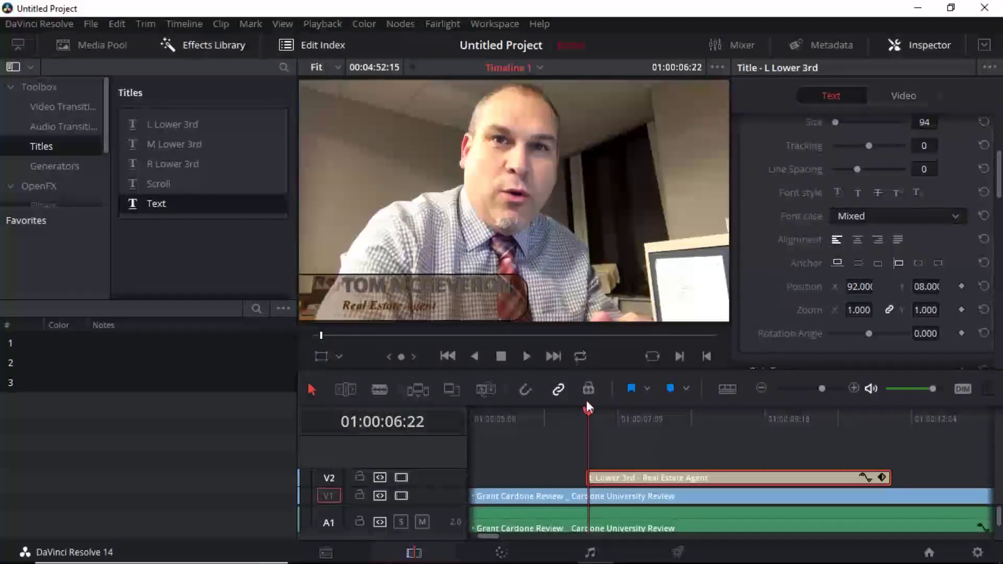
drag(587, 409, 671, 415)
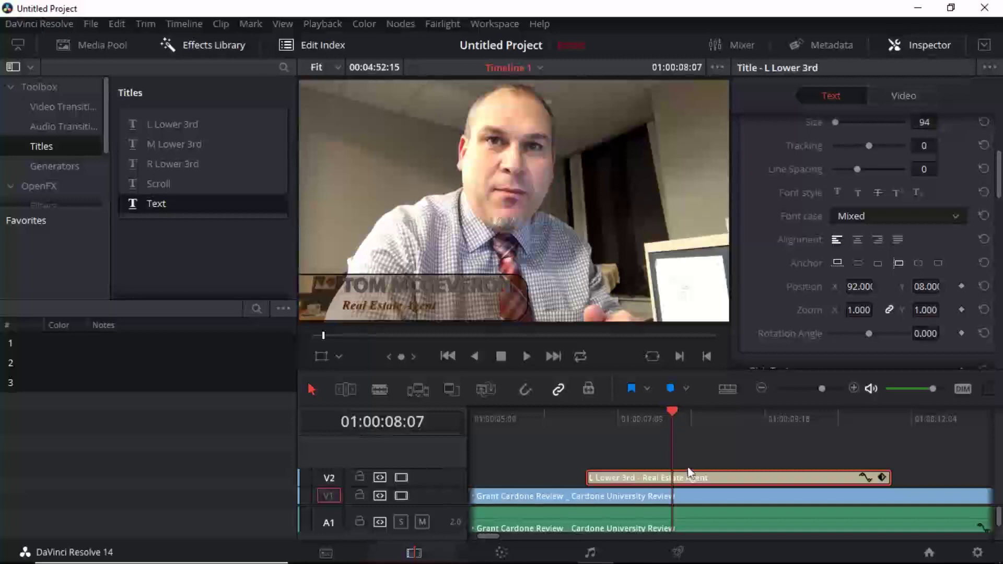
drag(1000, 172, 1000, 126)
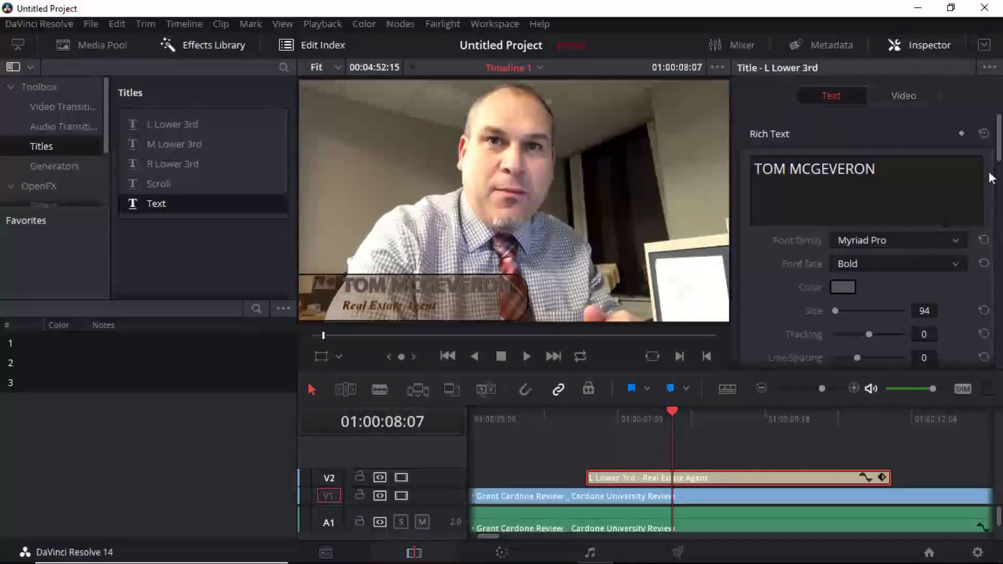
Step: Add a Position keyframe for the name text at 01:00:08:07
drag(999, 147, 999, 195)
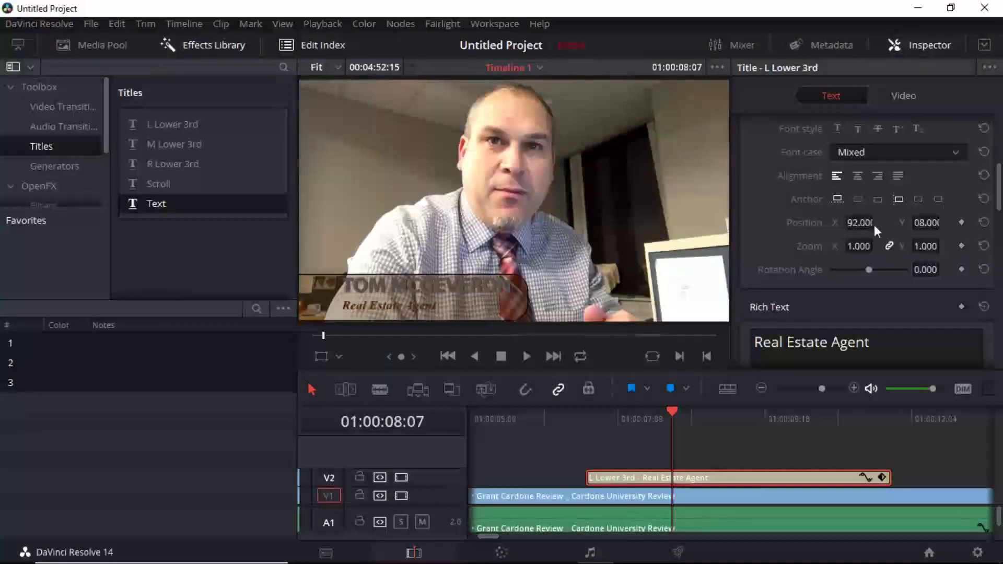
click(961, 222)
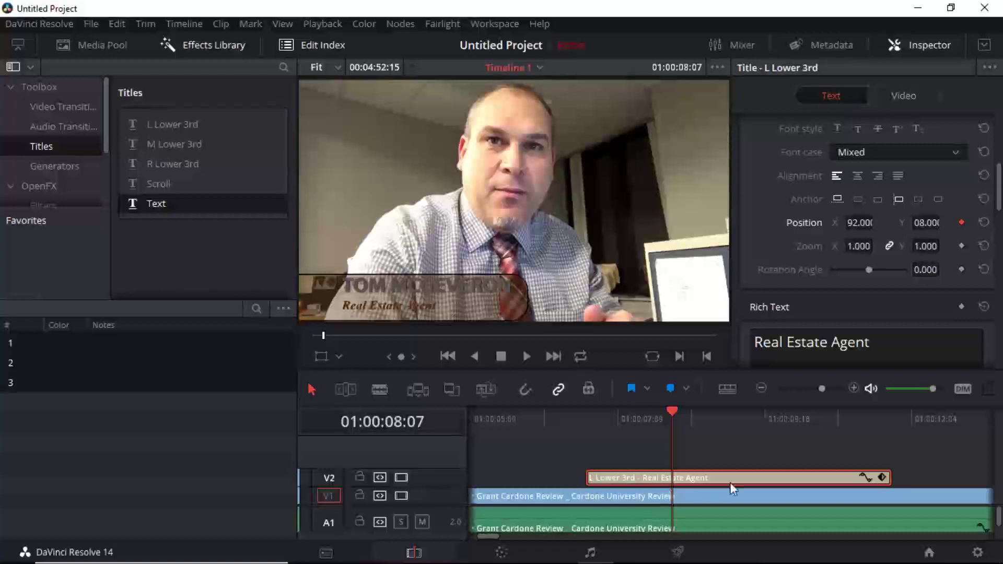
click(865, 477)
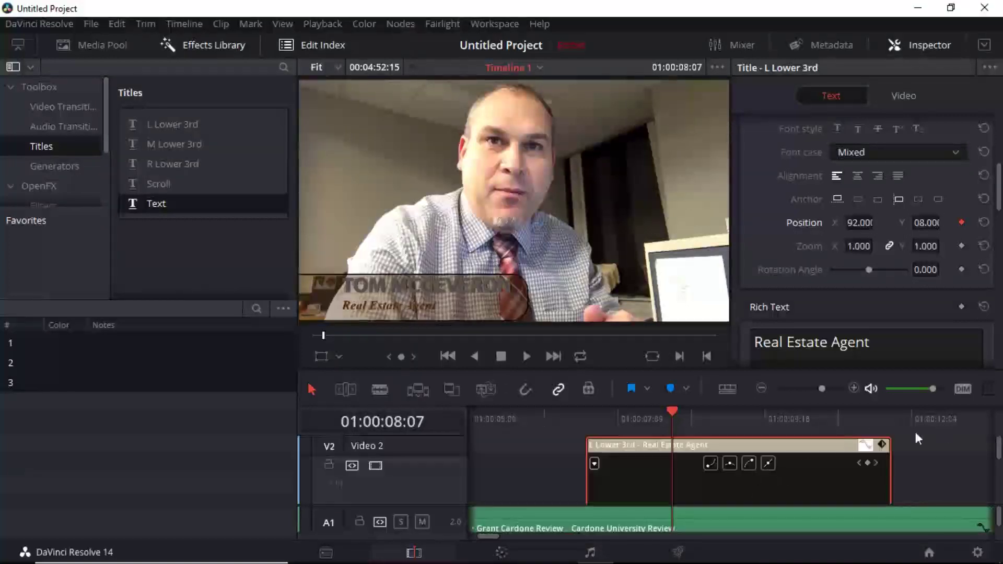
drag(999, 449, 999, 429)
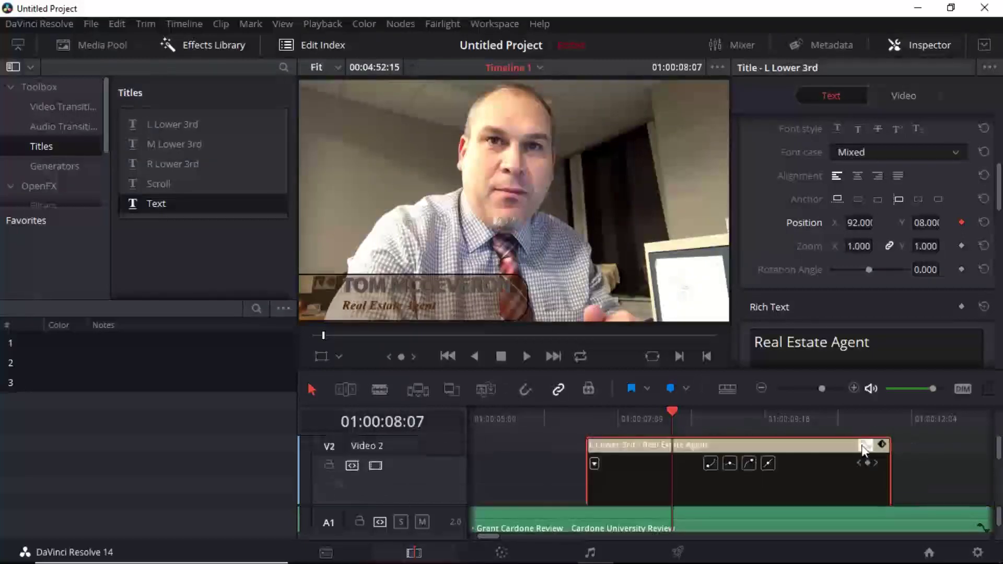
scroll(879, 444, down, 2)
drag(999, 493, 999, 440)
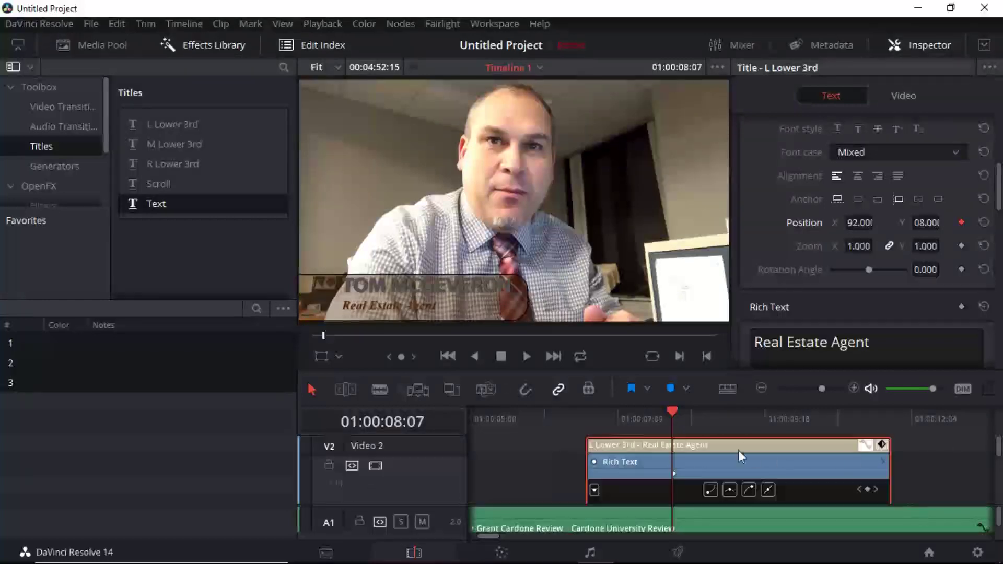
scroll(881, 443, down, 2)
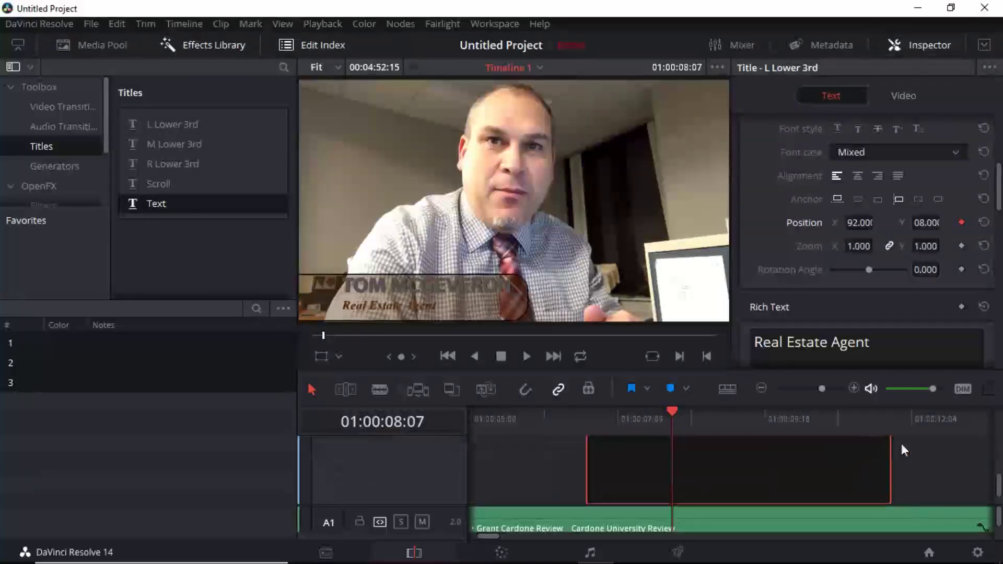
drag(998, 484, 999, 438)
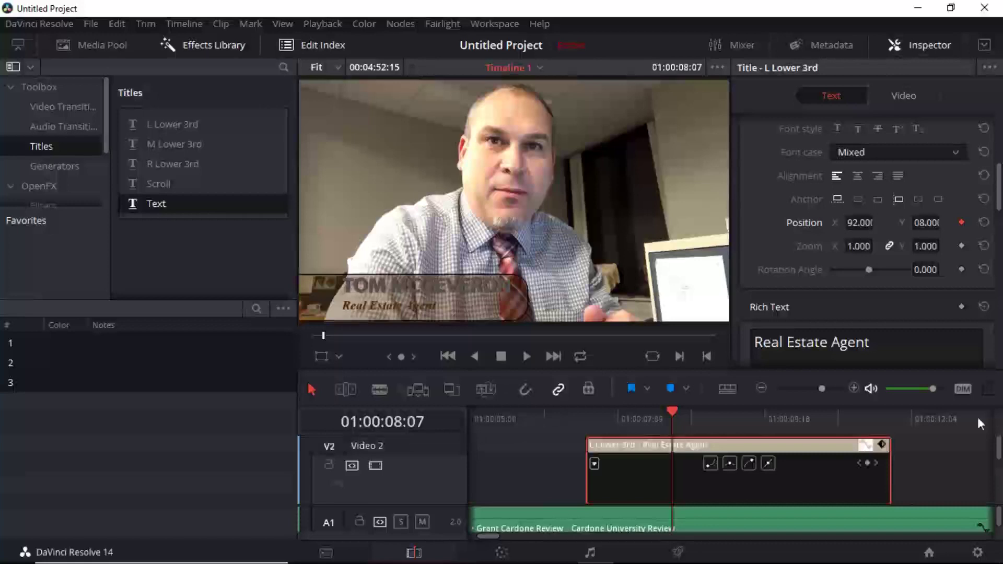
scroll(882, 444, down, 2)
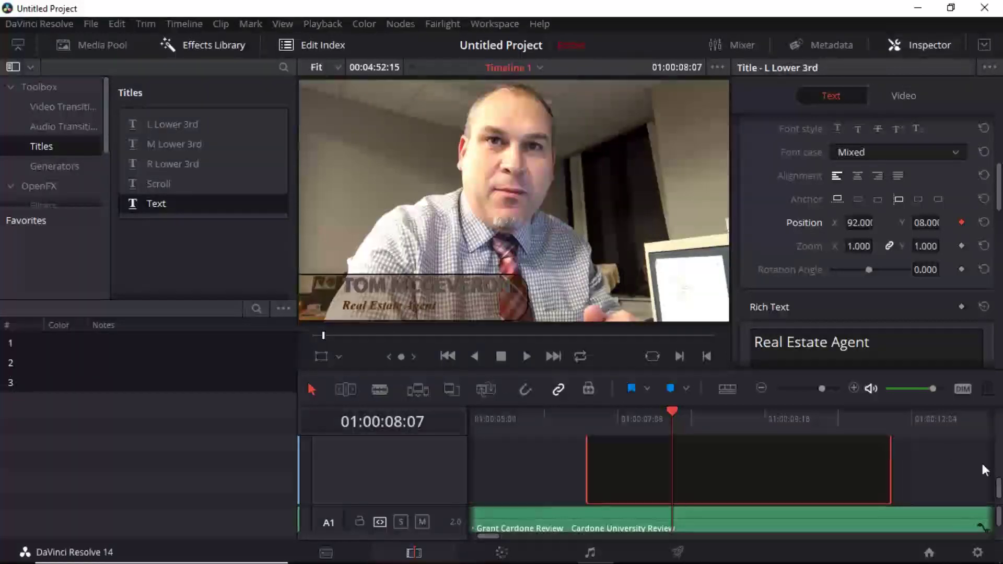
drag(999, 493, 998, 432)
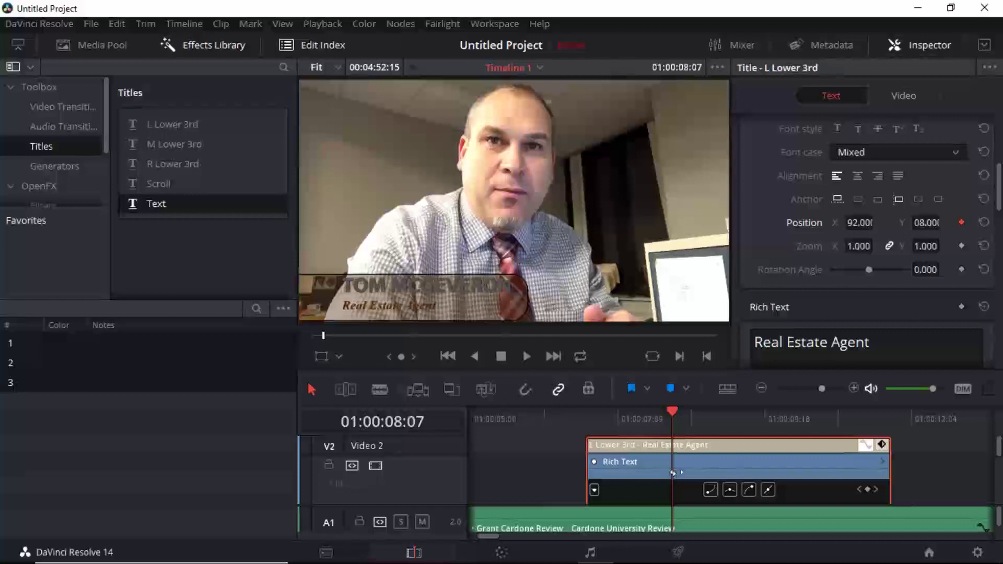
click(865, 446)
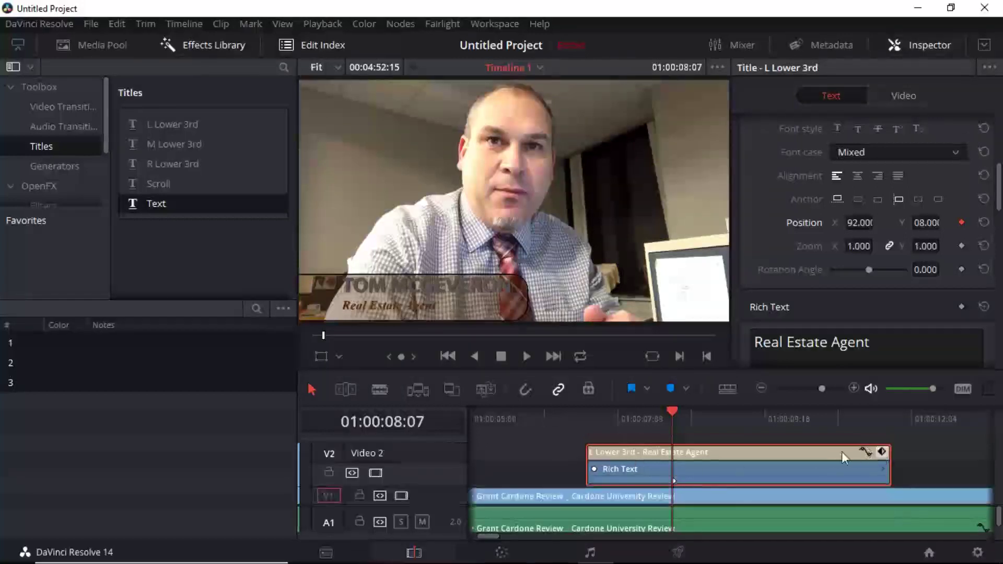
click(883, 452)
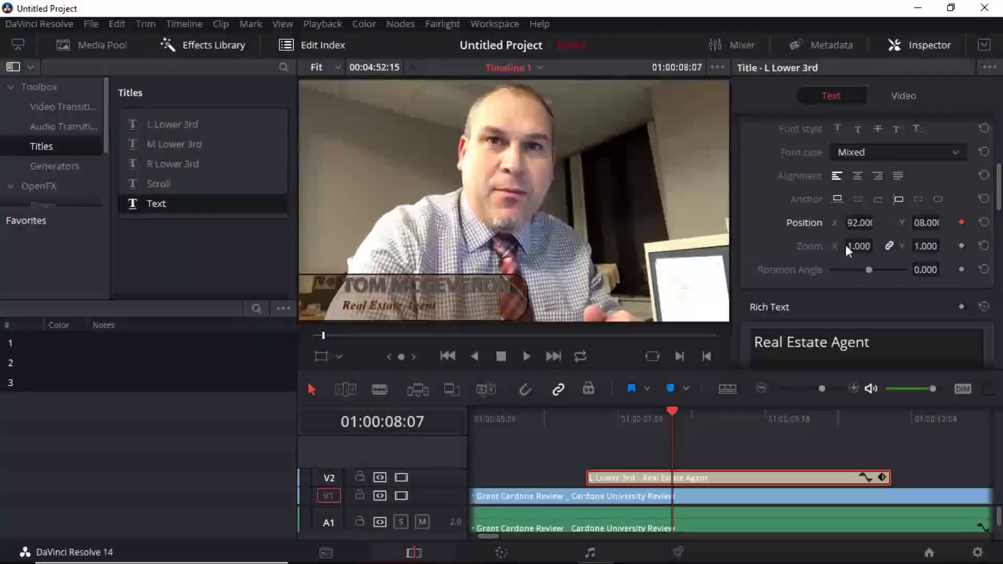
Step: Keyframe the drop shadow Offset (3, 0) at 01:00:08:07
drag(999, 194, 998, 246)
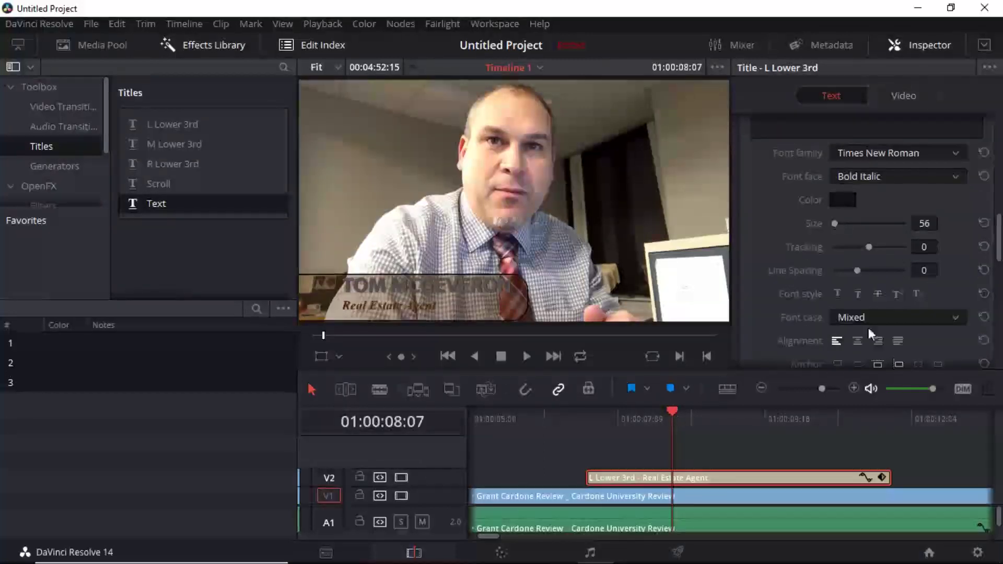
mouse_move(998, 242)
mouse_down()
mouse_move(998, 209)
mouse_move(999, 241)
mouse_move(1000, 233)
mouse_up()
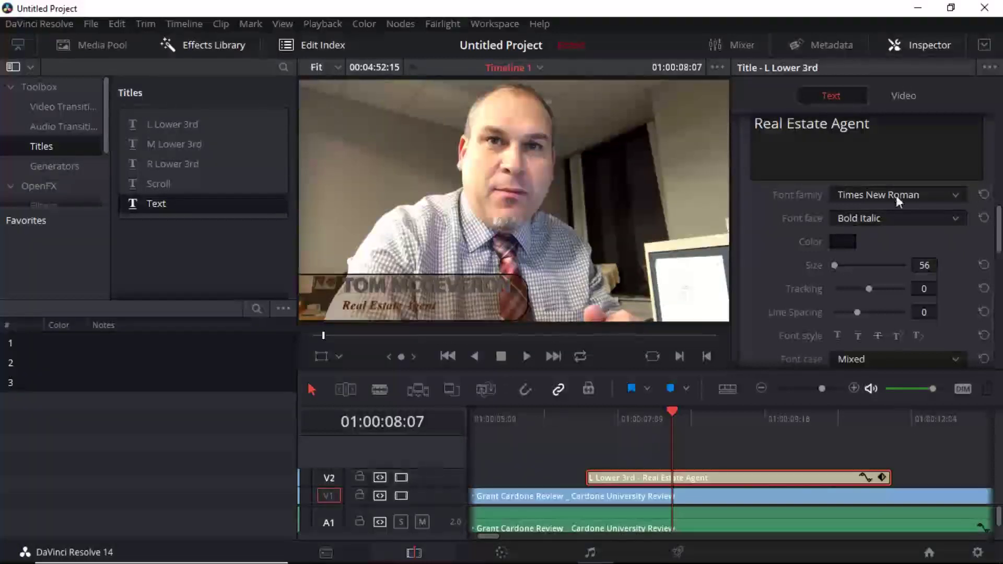
drag(999, 235, 999, 264)
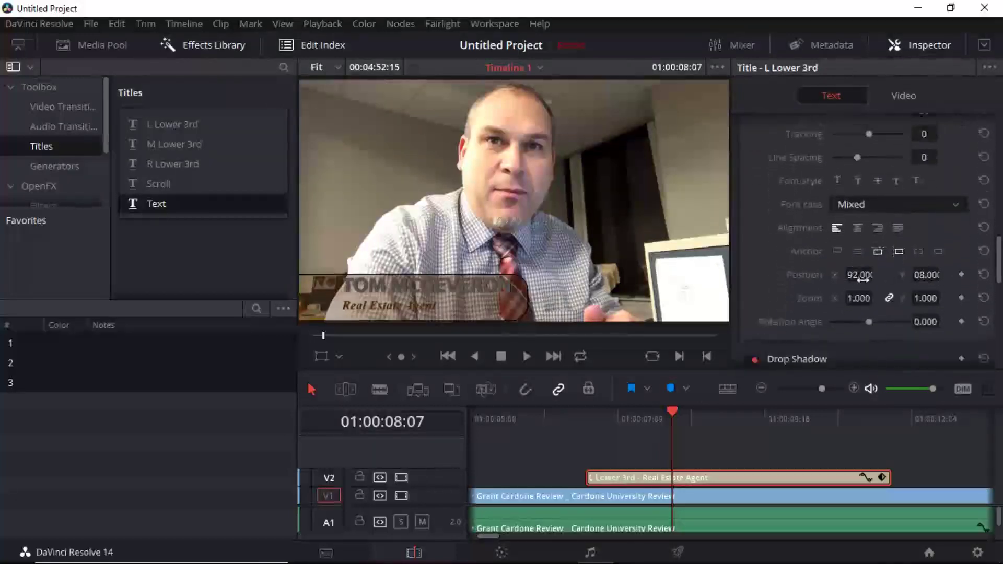
drag(999, 262, 1000, 301)
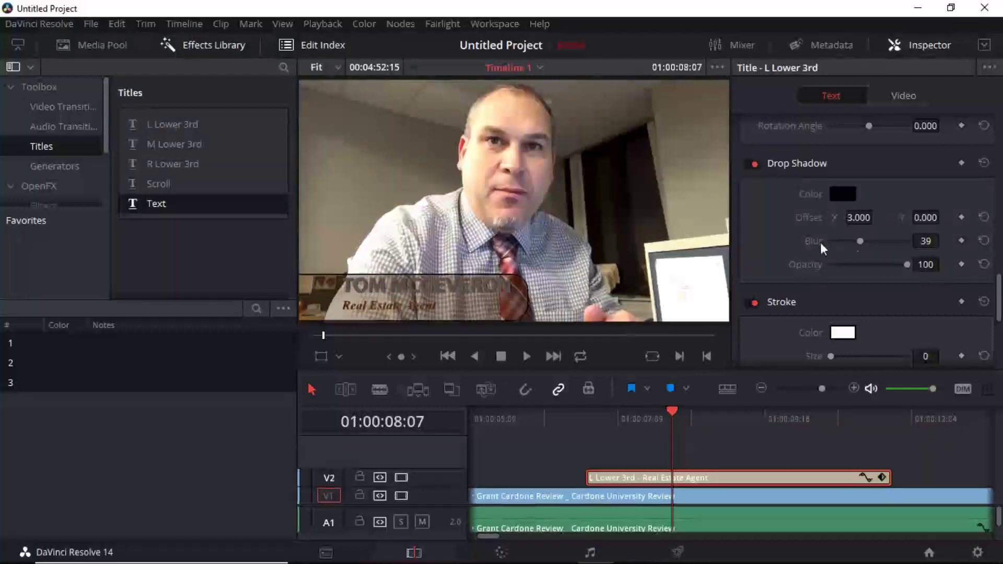
click(961, 218)
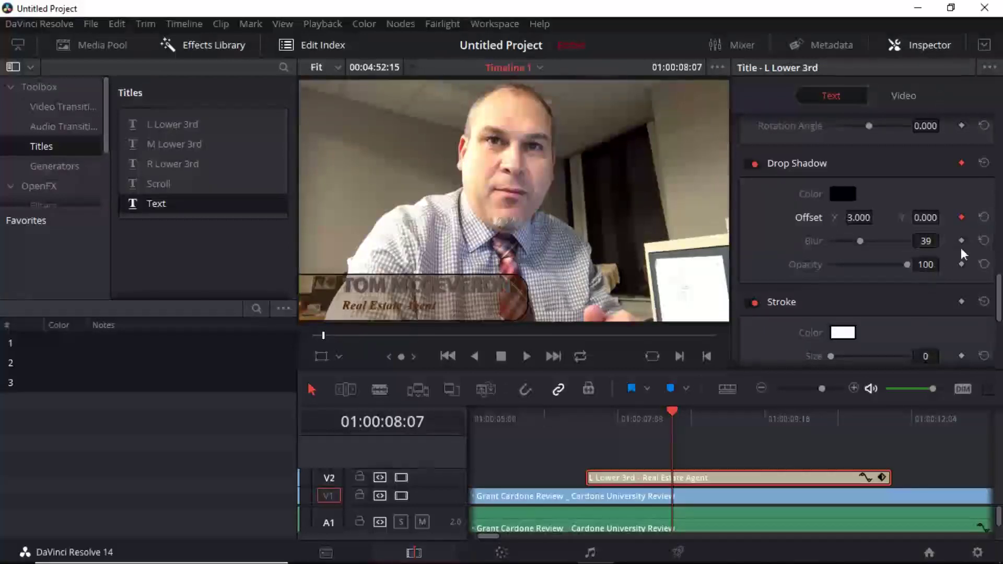
scroll(999, 290, down, 2)
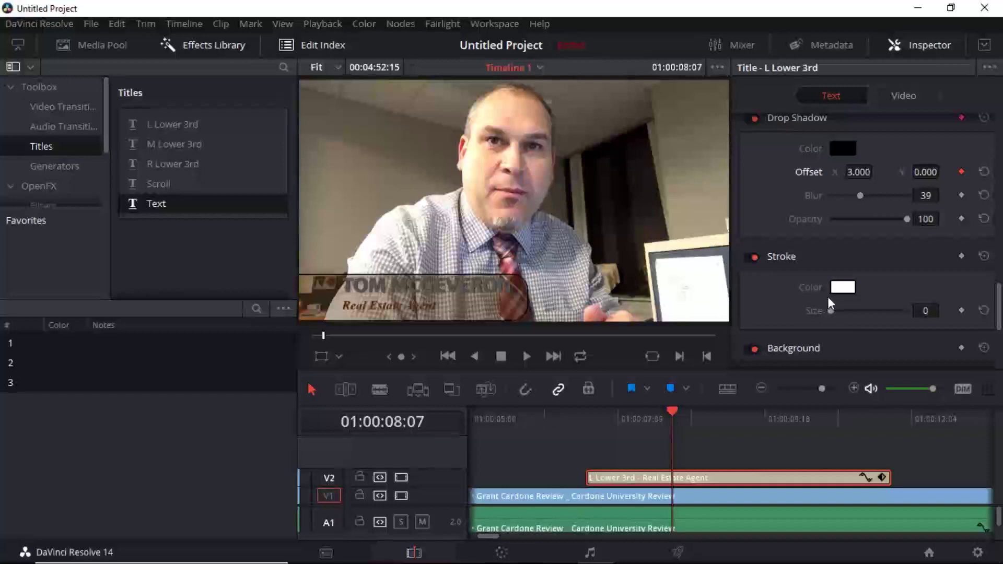
Step: Scroll the Inspector down to review the orange background box settings
drag(999, 310, 999, 348)
scroll(995, 337, down, 1)
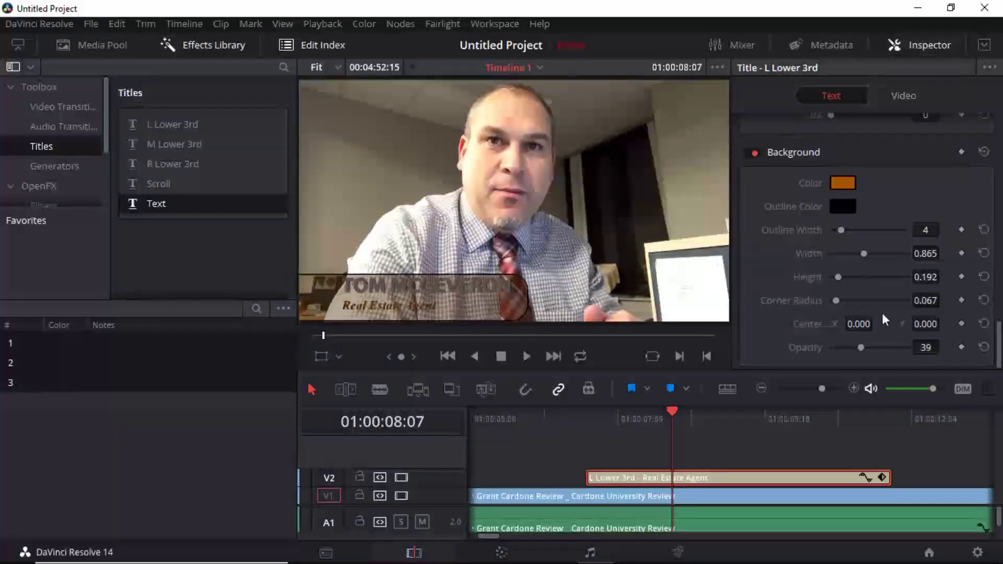
Step: Add a keyframe for the title background's Center position
click(962, 324)
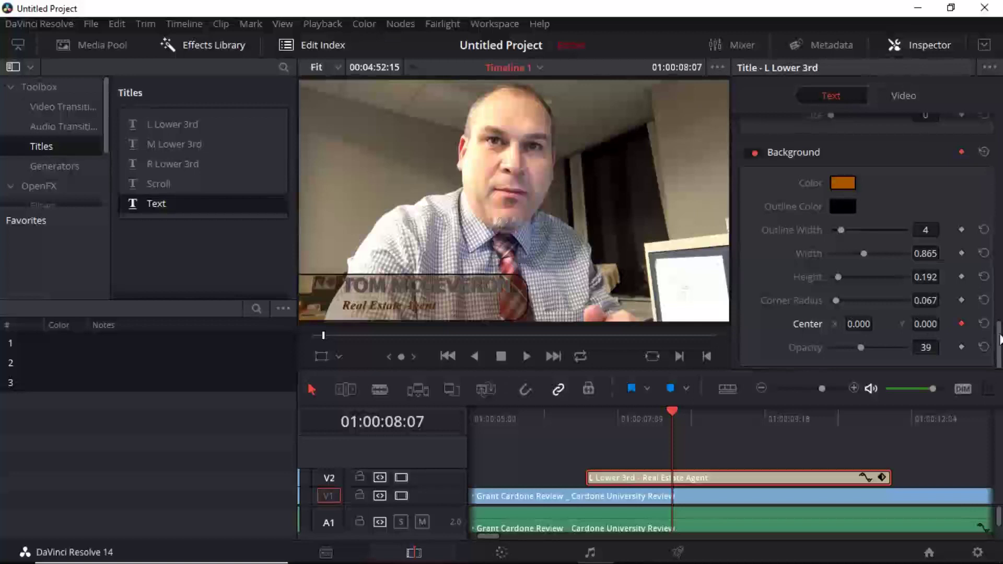
drag(998, 338, 995, 125)
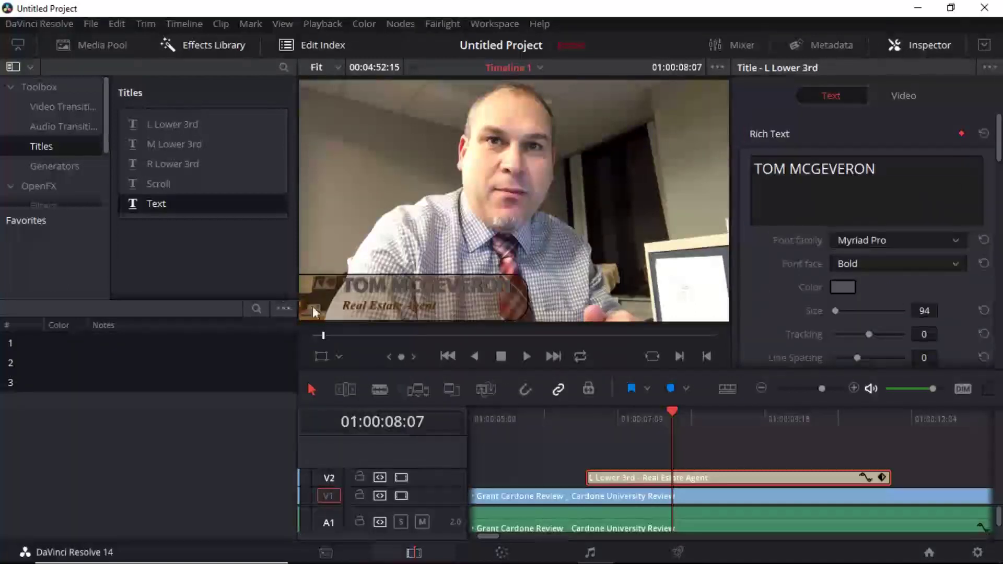
drag(1000, 146, 1000, 181)
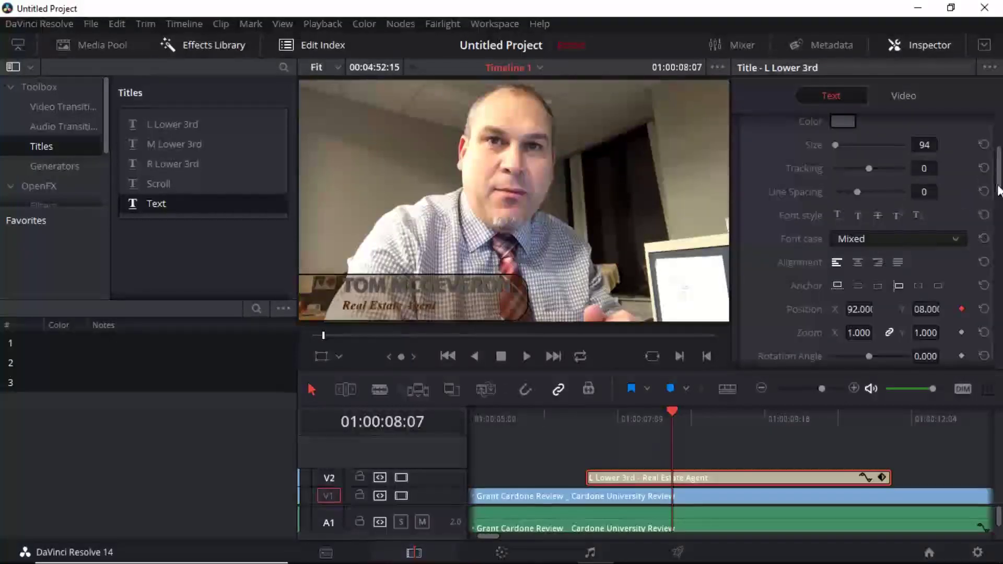
scroll(996, 182, up, 2)
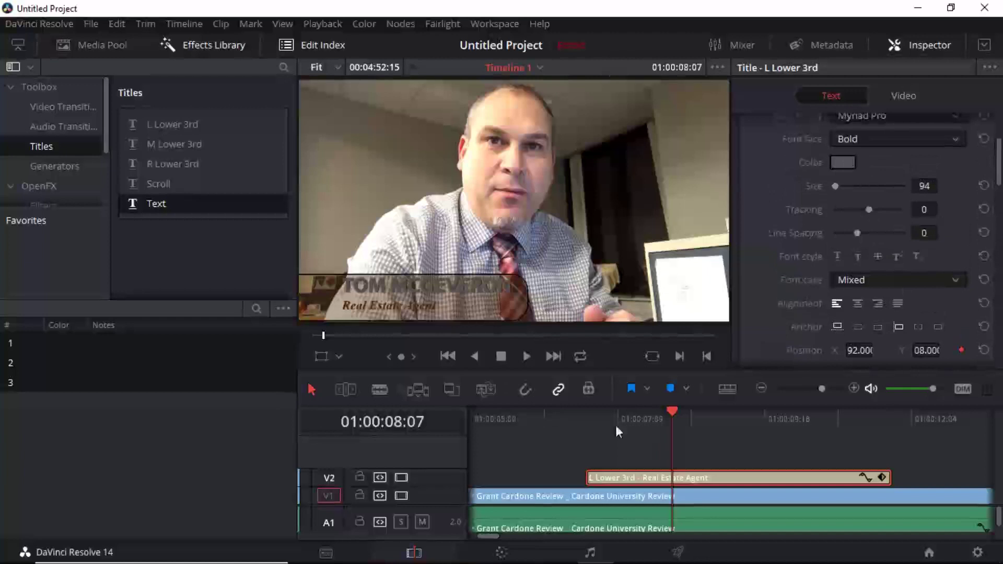
Step: At 01:00:06:22, drag the name text's Position X left toward off-screen
drag(671, 411, 590, 421)
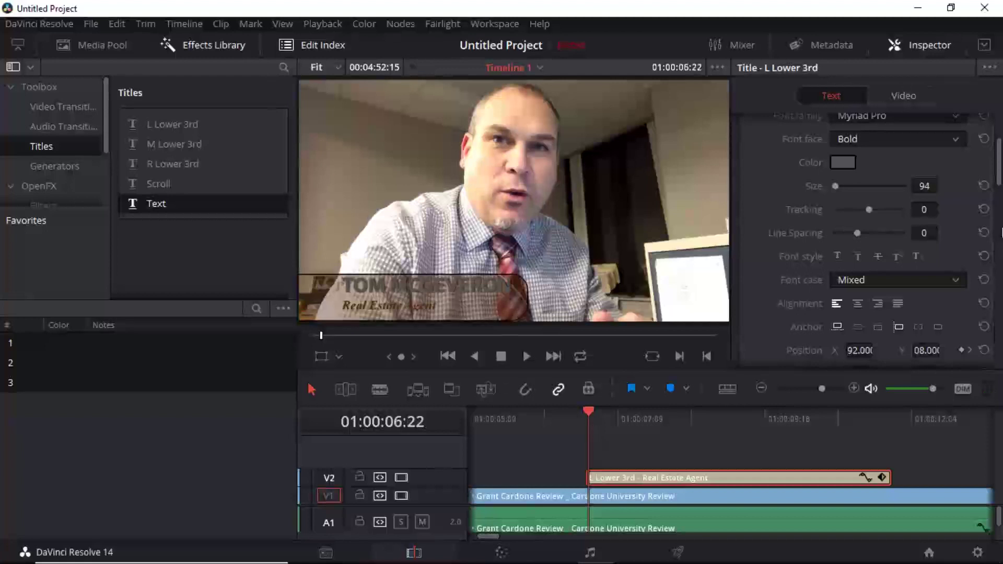
scroll(999, 177, up, 1)
scroll(999, 177, up, 3)
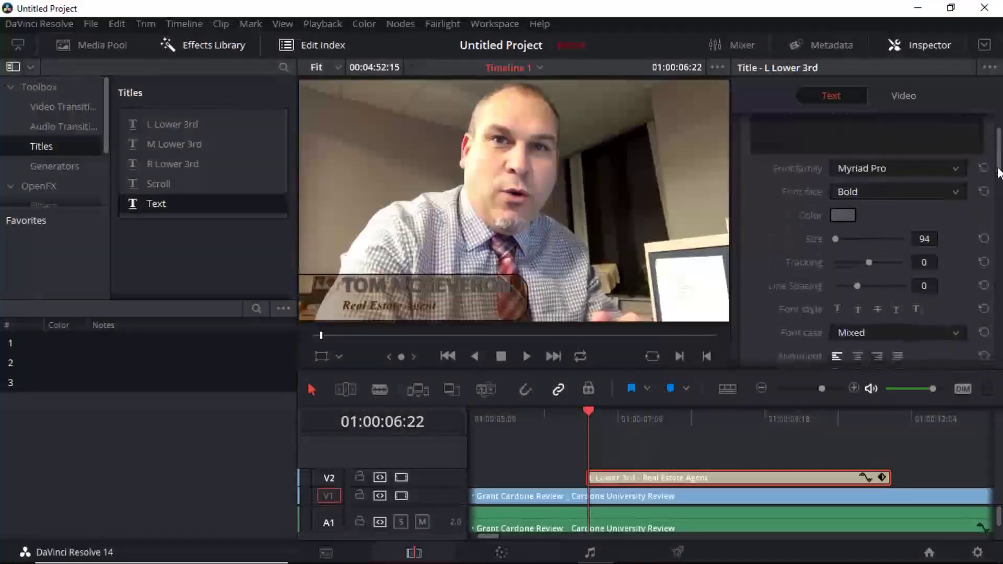
scroll(999, 167, down, 9)
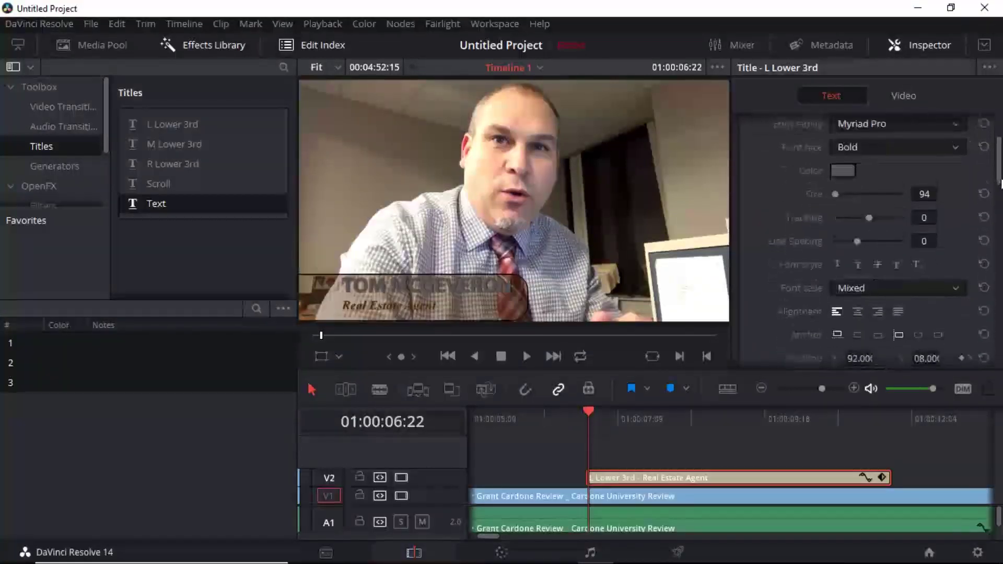
scroll(870, 203, down, 1)
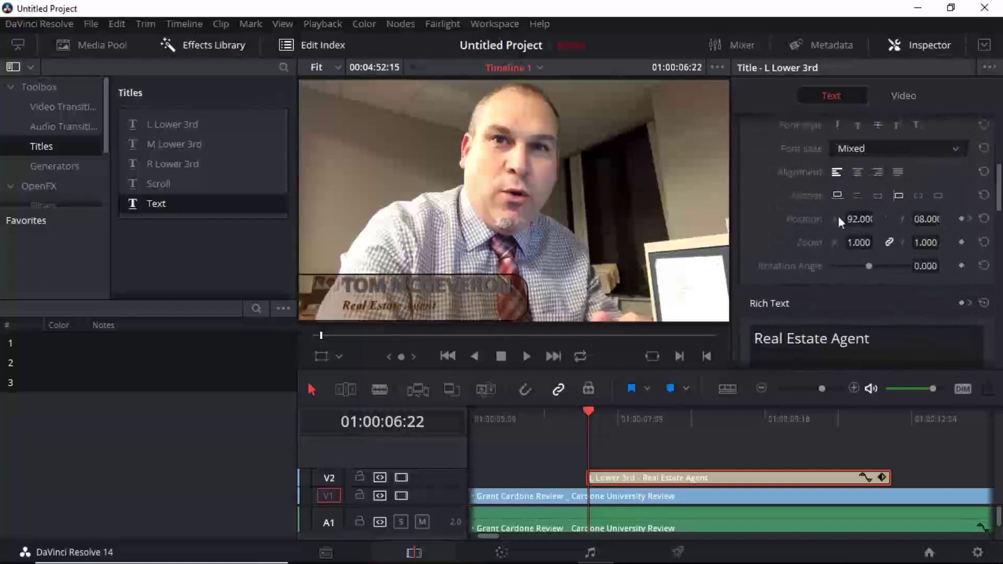
drag(860, 220, 957, 223)
Step: Set the name text's Position X to about 847 so it sits out of frame
mouse_move(877, 222)
mouse_down()
mouse_move(906, 224)
mouse_move(883, 230)
mouse_move(869, 211)
mouse_up()
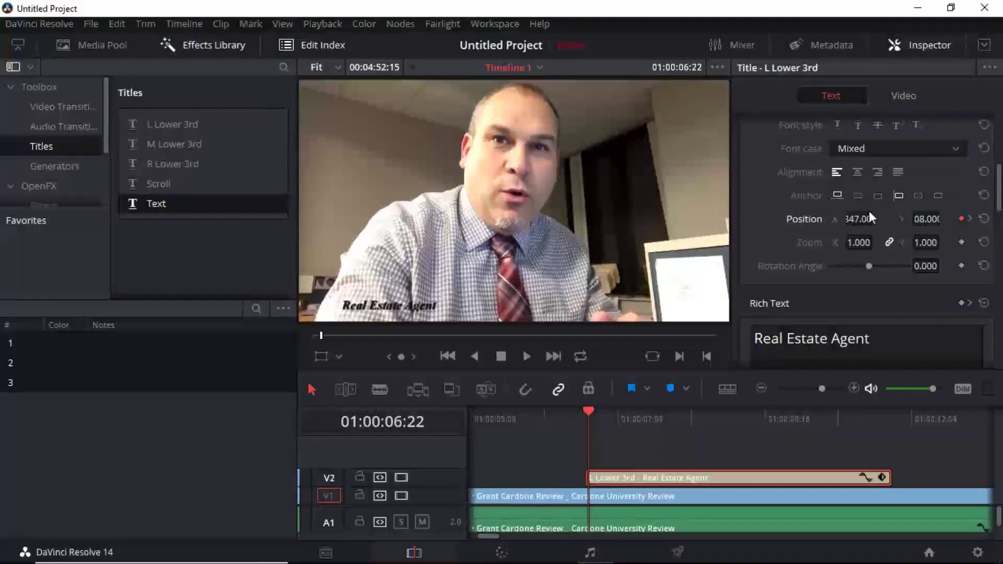
click(858, 219)
key(Return)
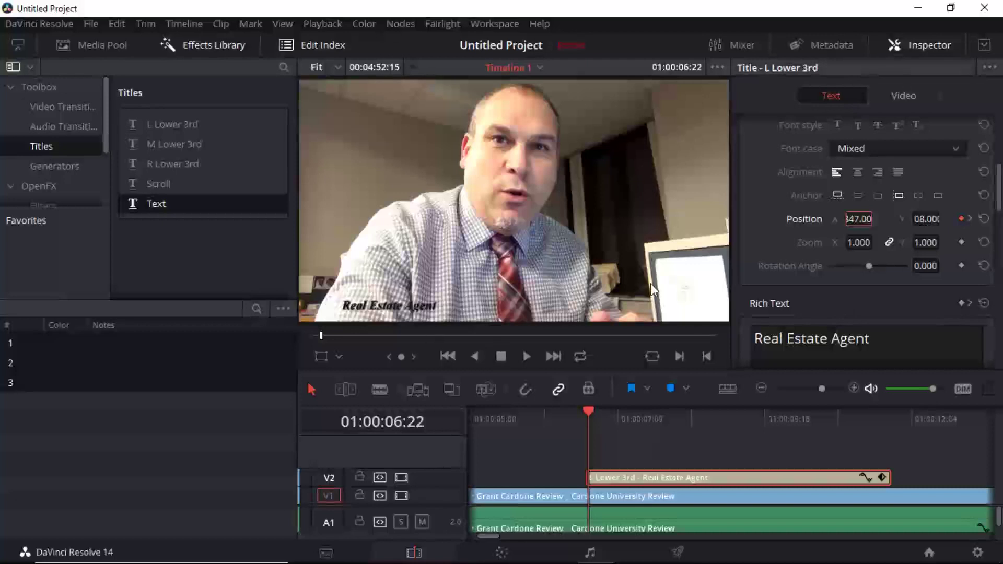
Step: Set the Real Estate Agent line's Position X to 7, then preview the slide-in animation
scroll(993, 191, down, 5)
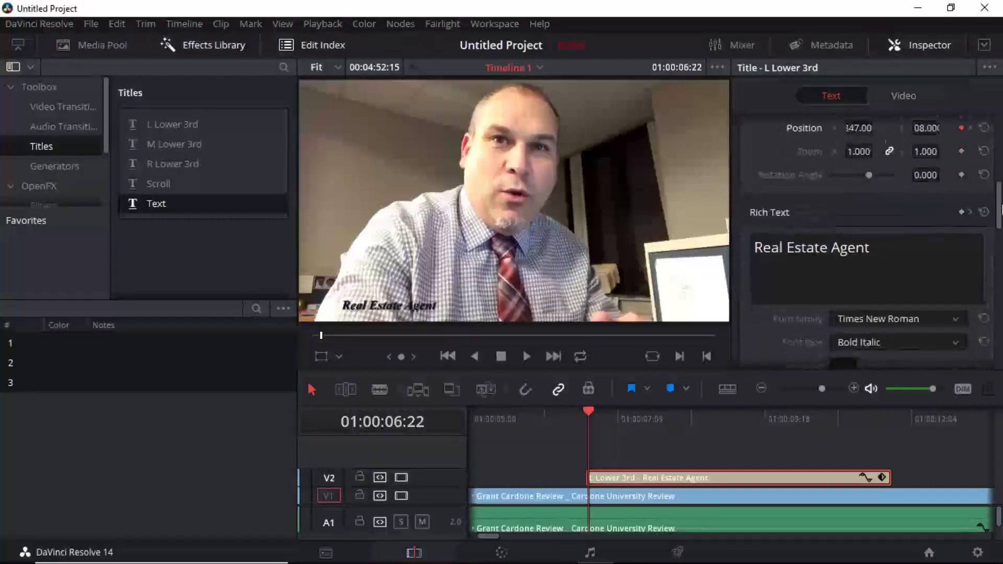
scroll(904, 243, down, 8)
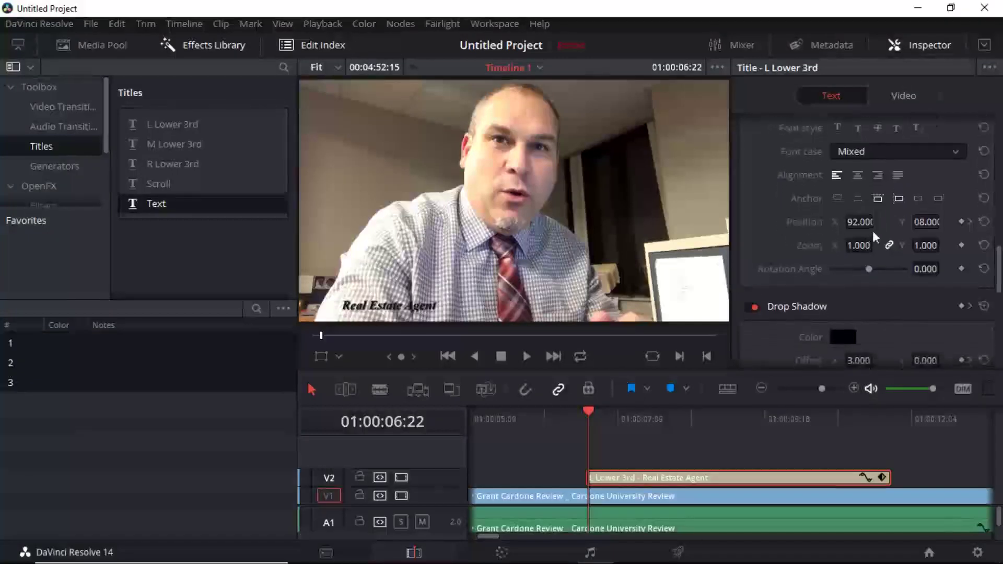
double_click(857, 222)
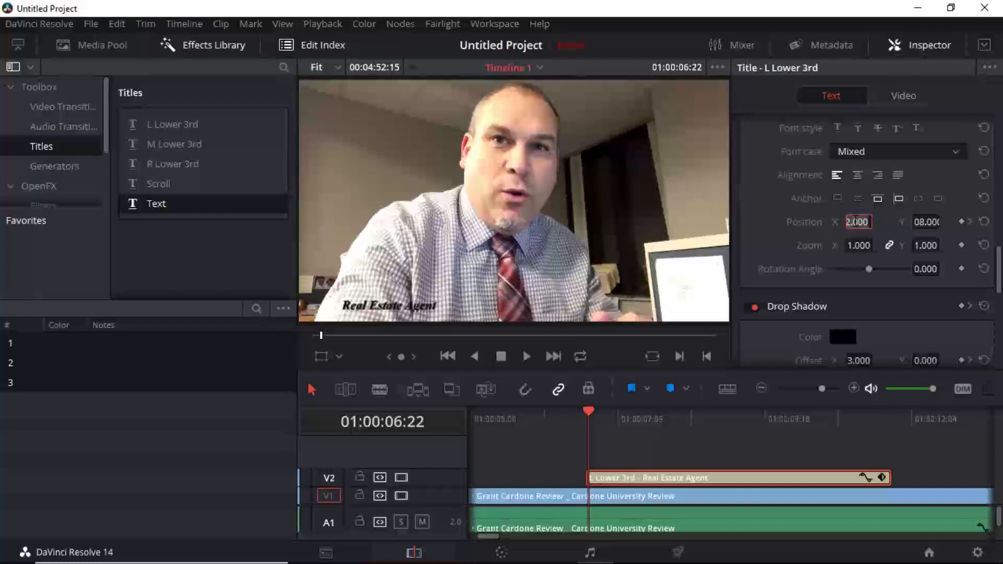
text(7)
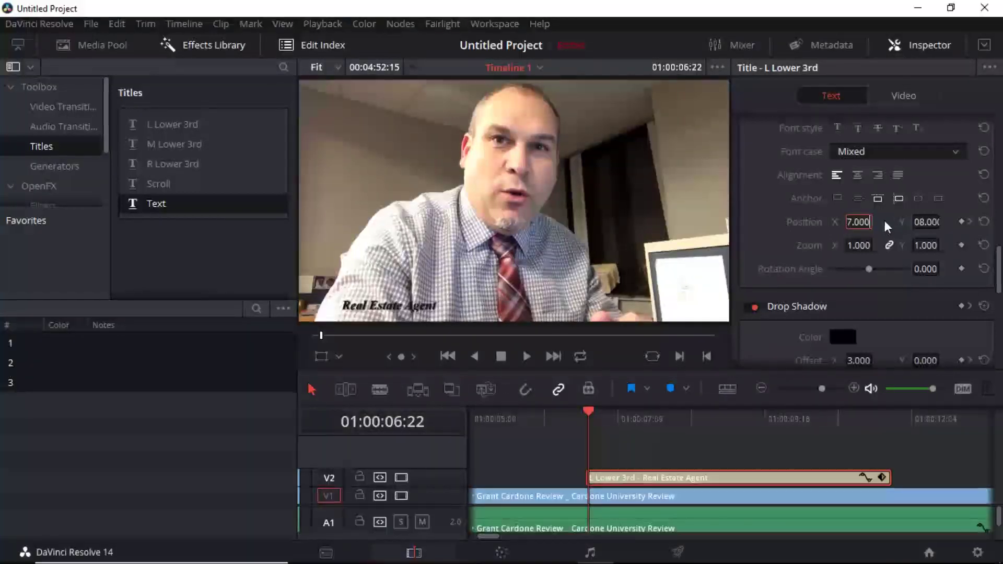
key(Return)
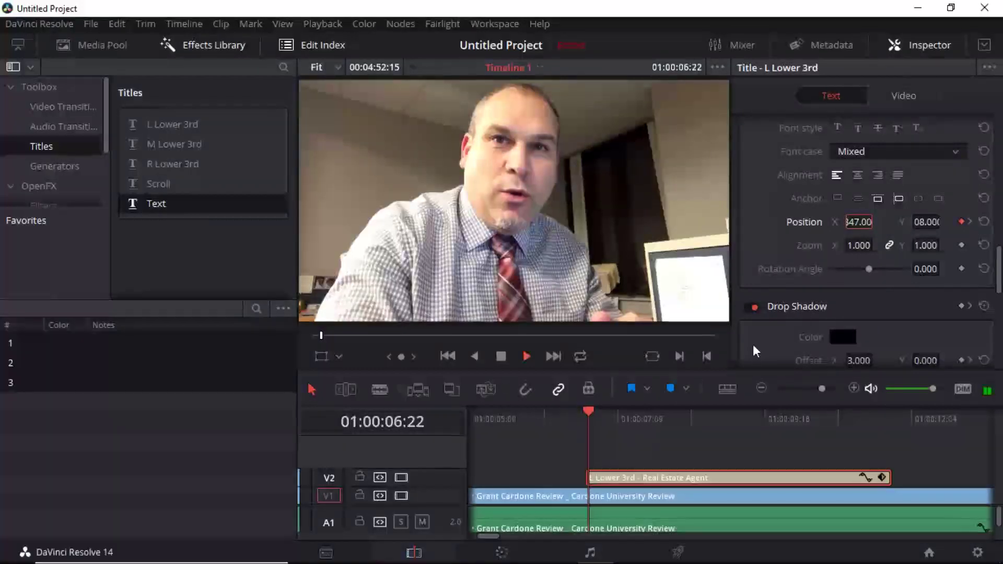
key(space)
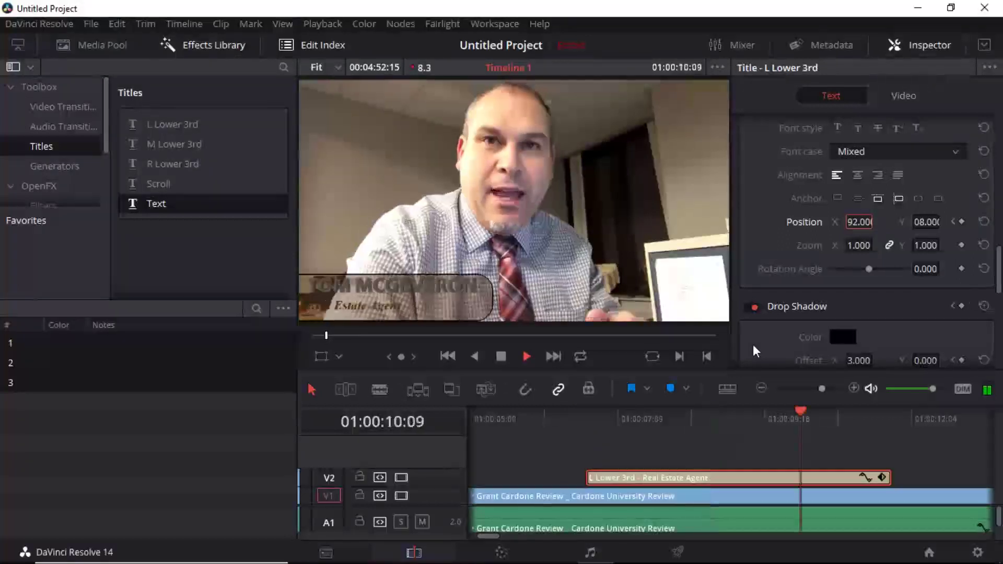
key(space)
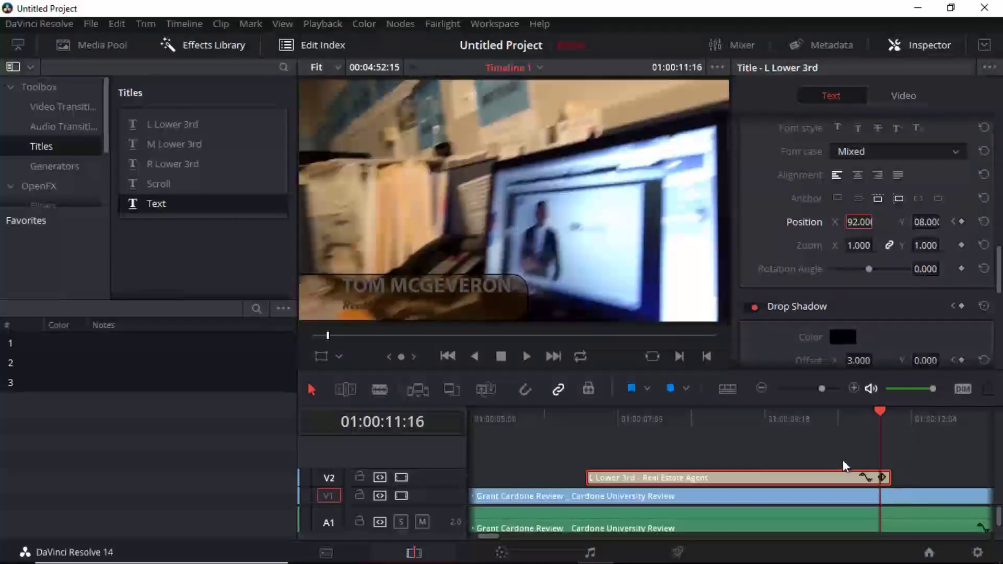
Step: Extend the V2 title clip about 2:23 longer, replay it from its start, and select it
drag(824, 388, 815, 389)
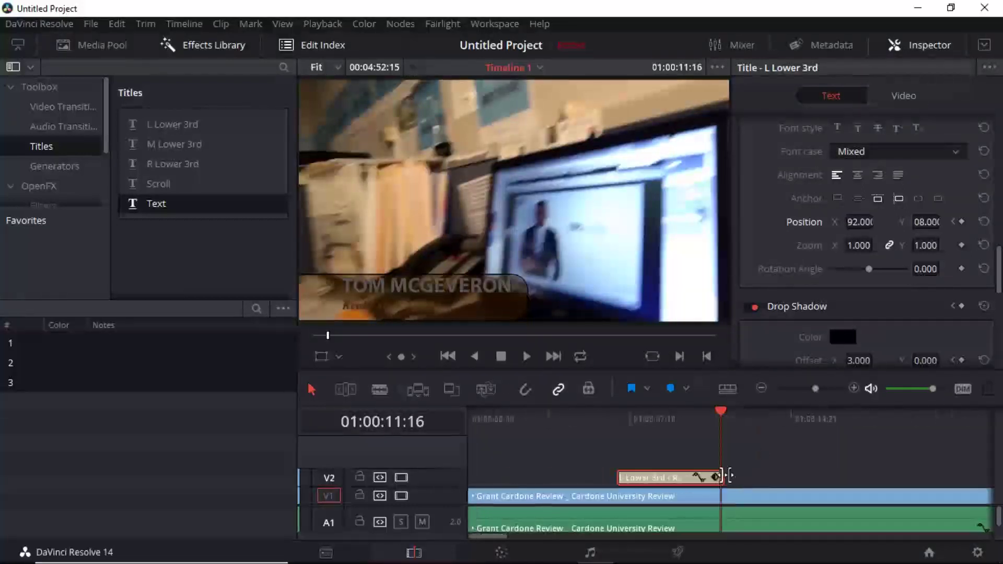
drag(726, 475, 917, 473)
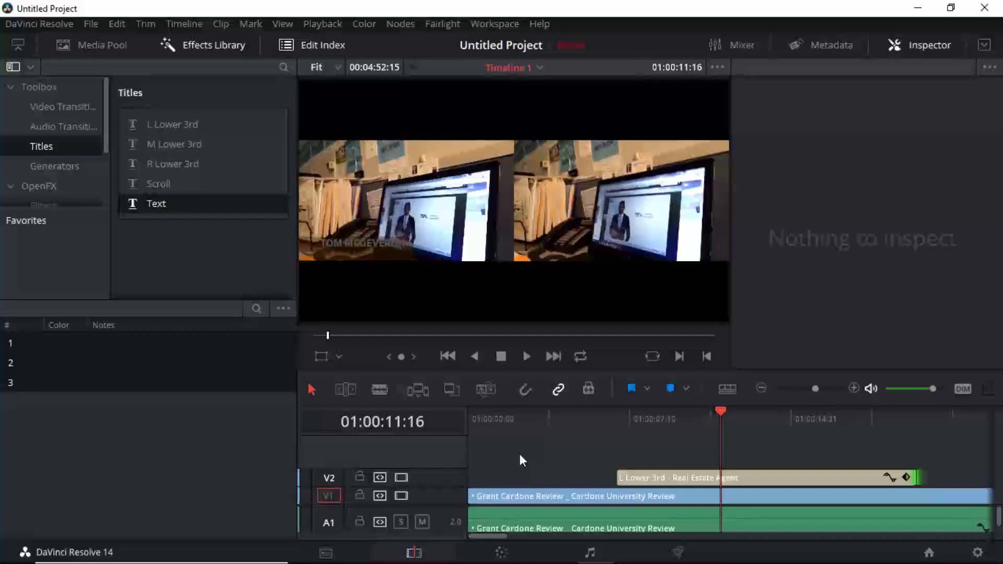
click(625, 444)
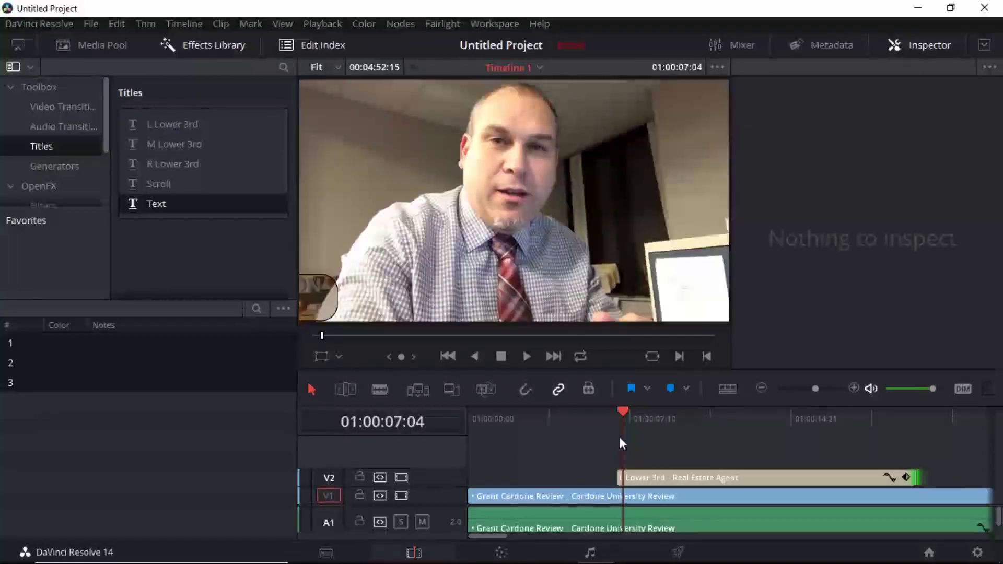
key(Right)
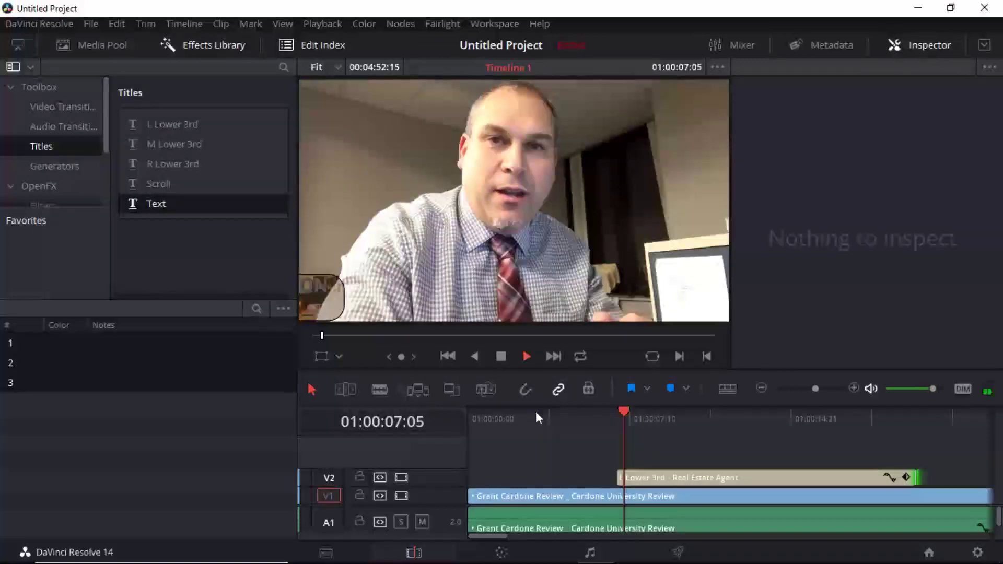
key(space)
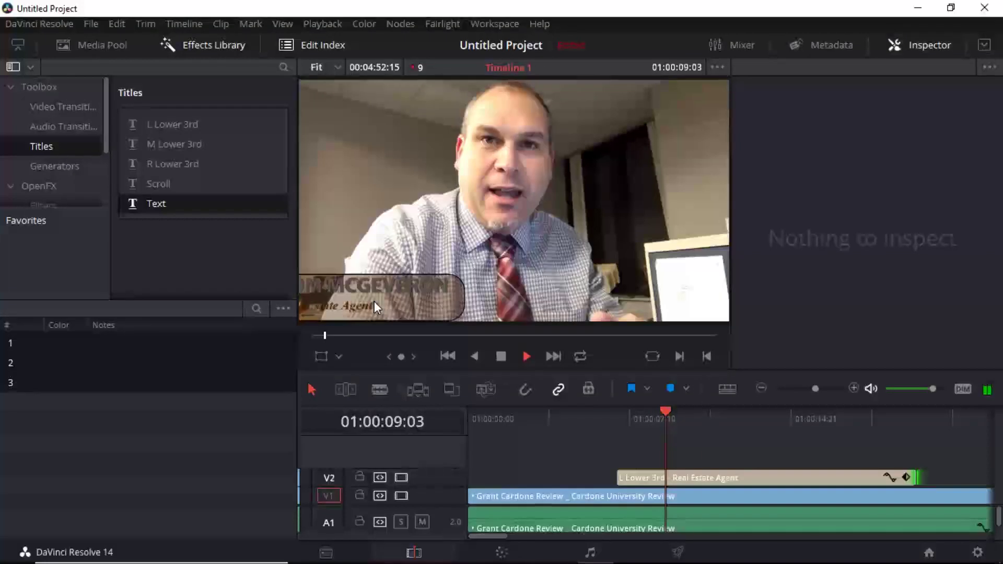
key(space)
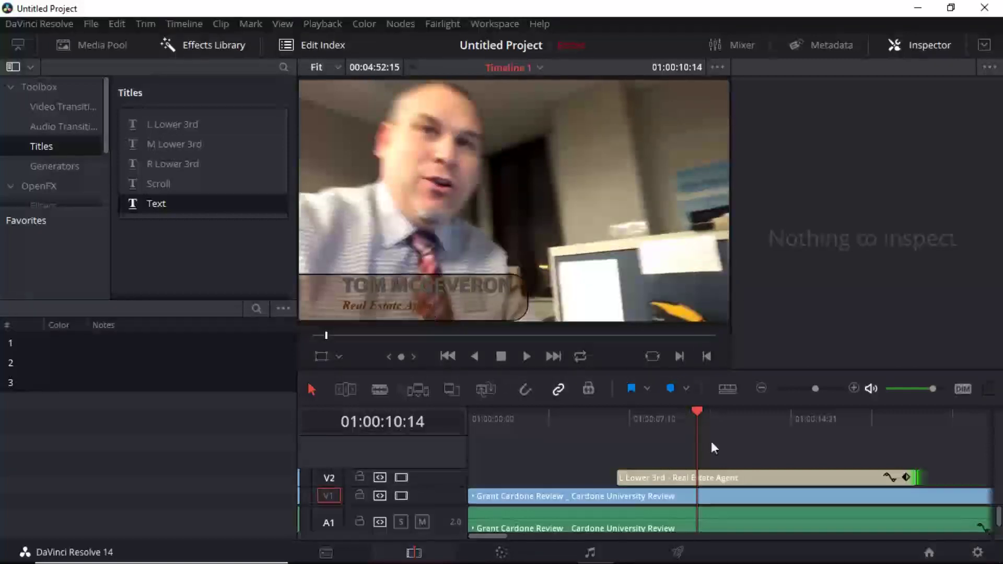
click(715, 476)
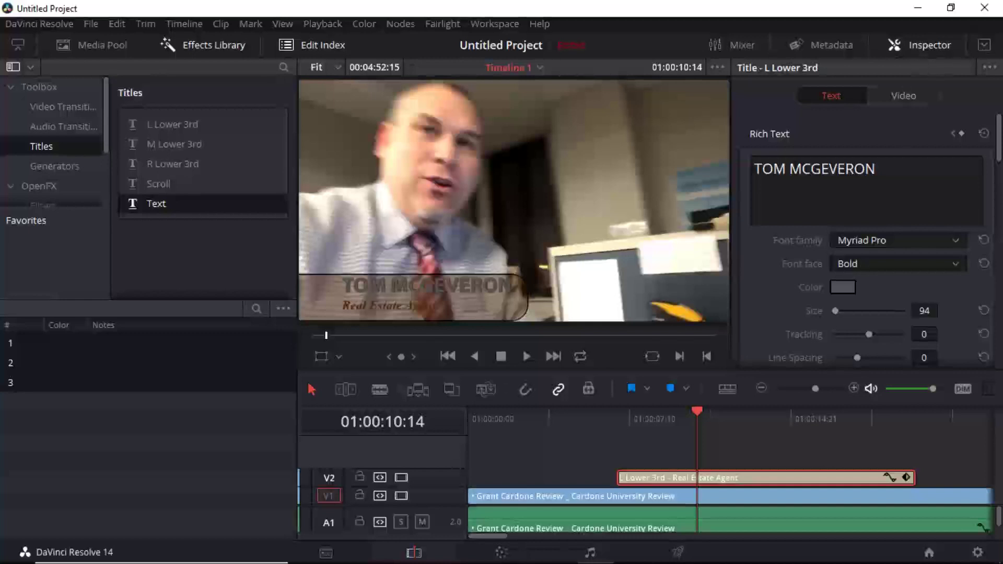
drag(998, 156, 991, 260)
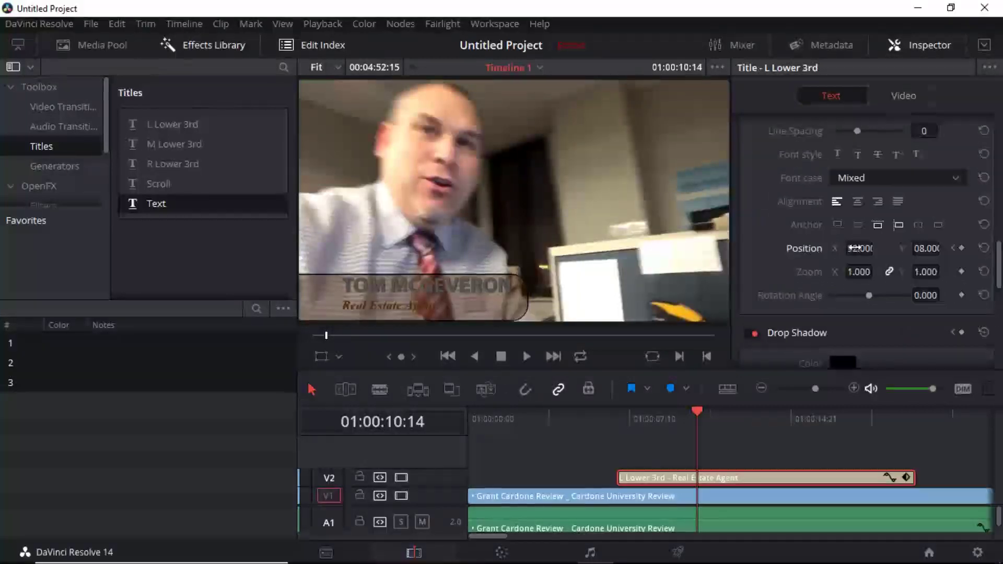
drag(1000, 268, 998, 194)
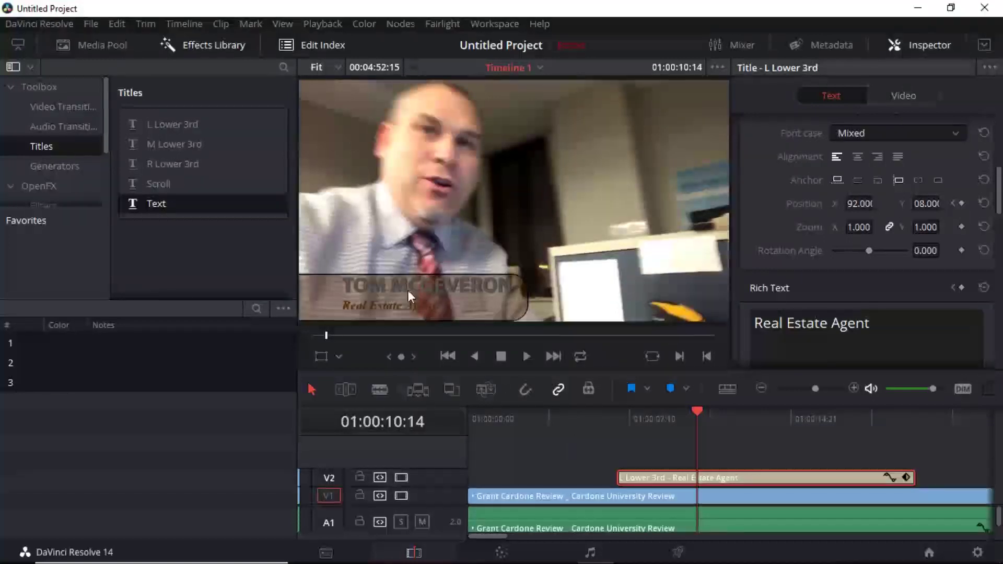
key(space)
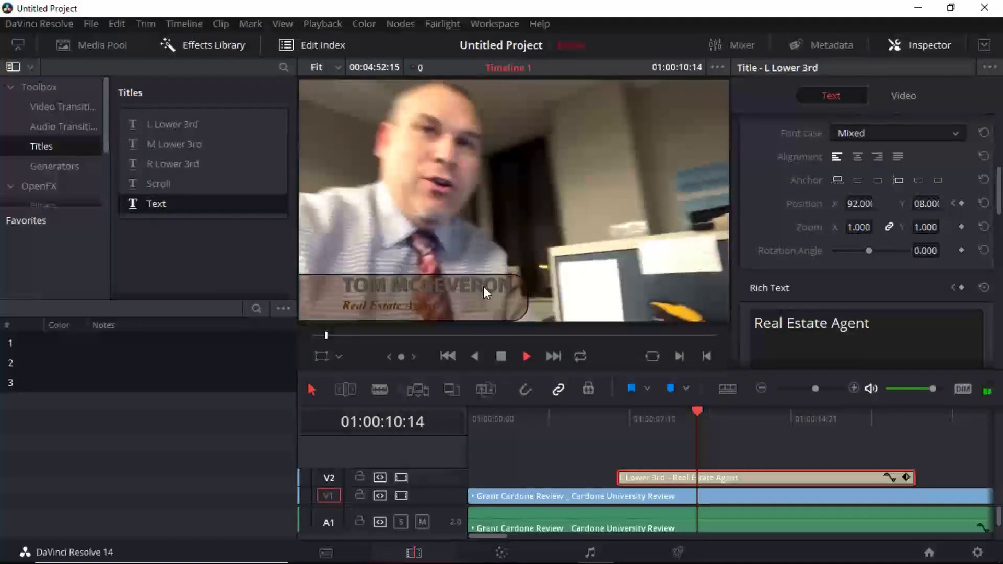
key(space)
Step: Scrub through the lower-third animation and stop at 01:00:15:07, with the title fully on screen
click(670, 422)
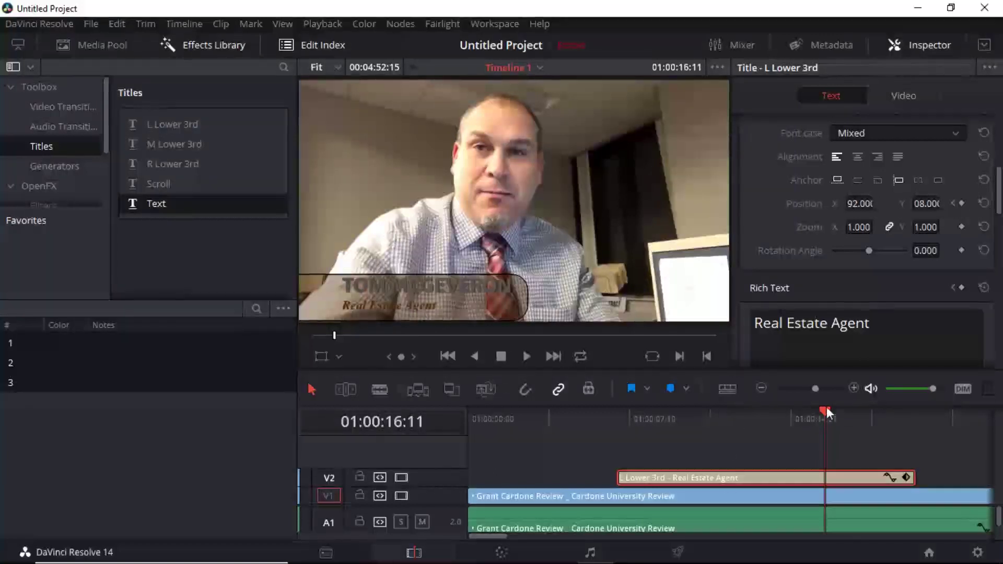
drag(818, 417, 618, 415)
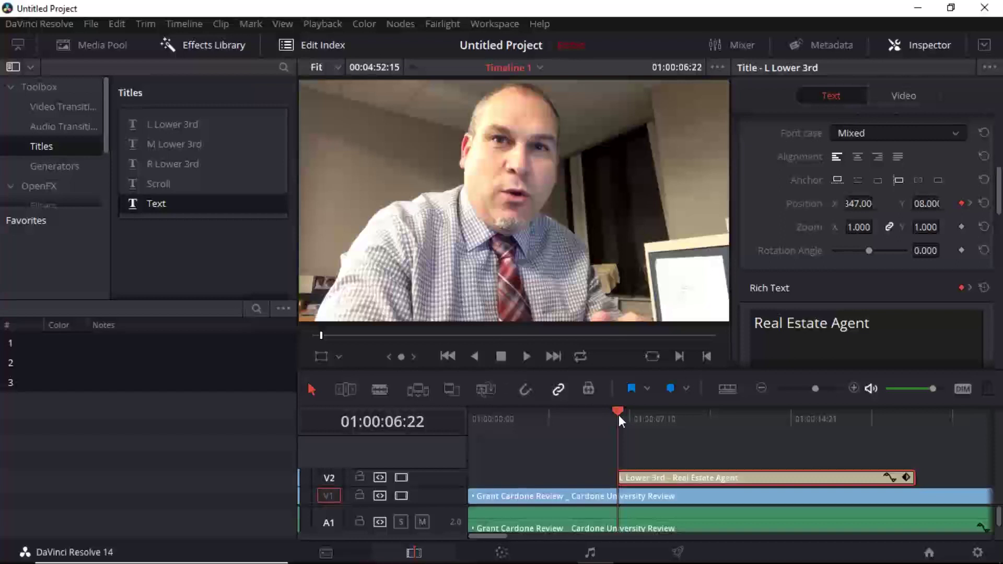
drag(618, 415, 694, 409)
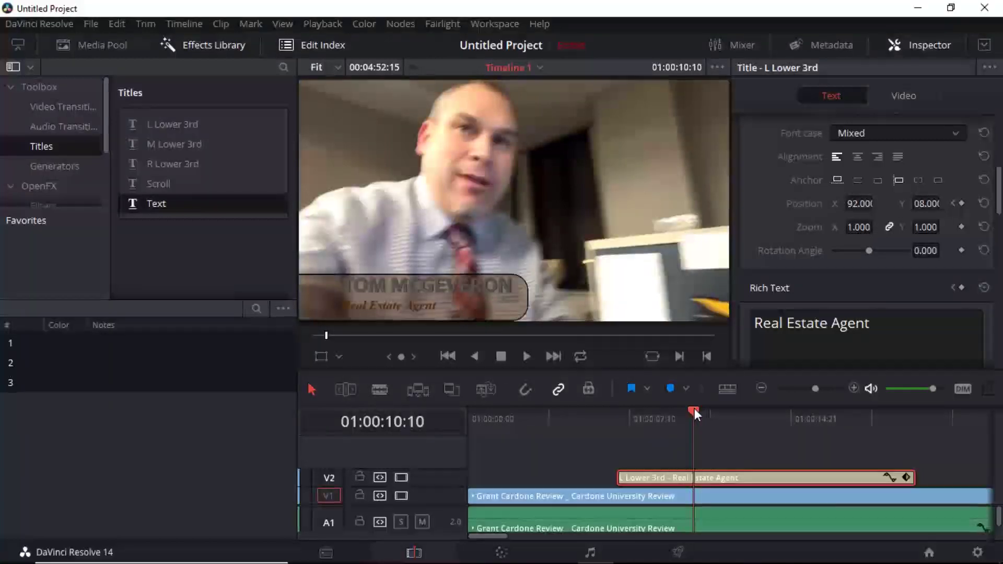
drag(694, 409, 786, 415)
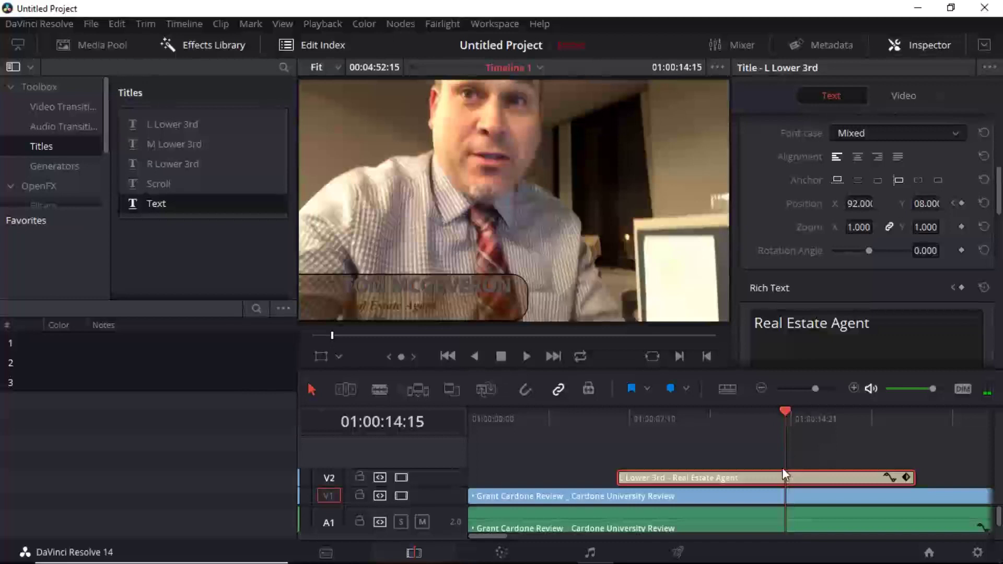
drag(785, 407, 795, 415)
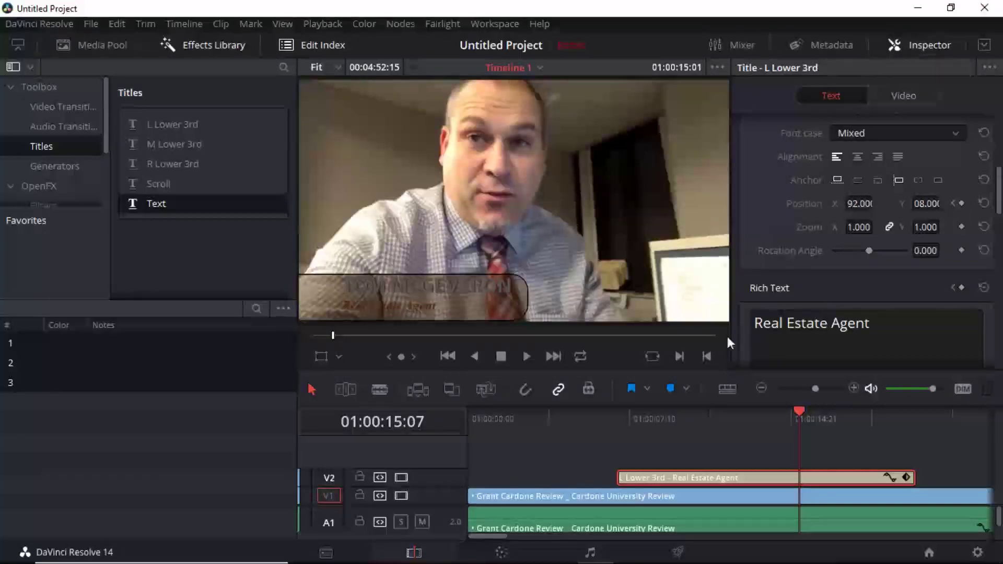
Step: Add a Position keyframe for the lower-third title at 01:00:15:07
click(961, 203)
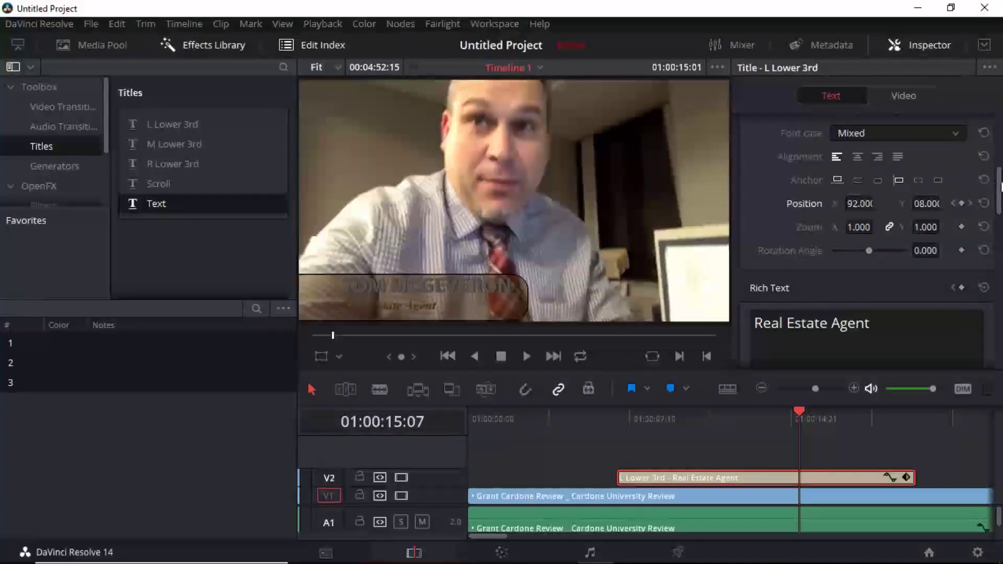
drag(999, 186, 1000, 270)
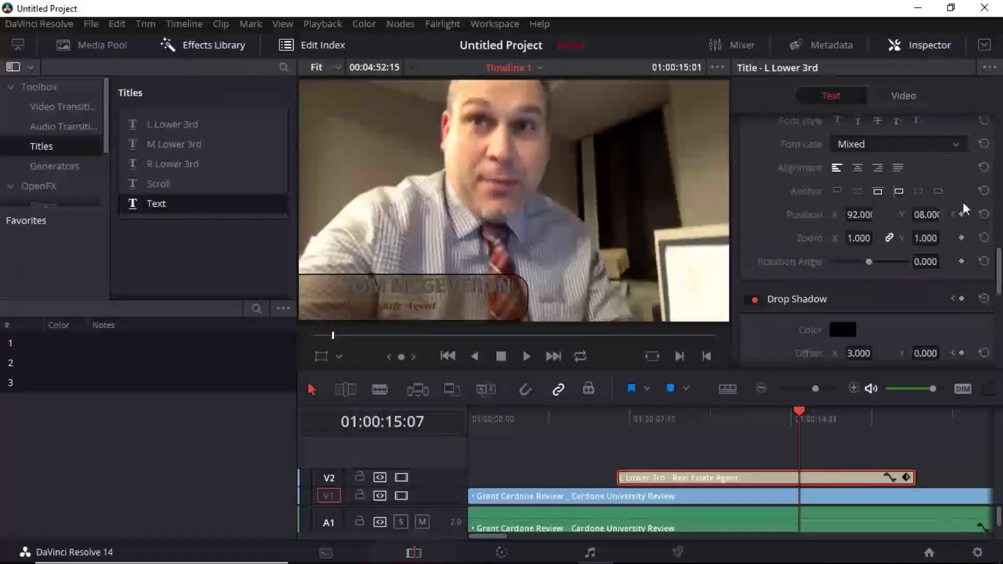
click(961, 215)
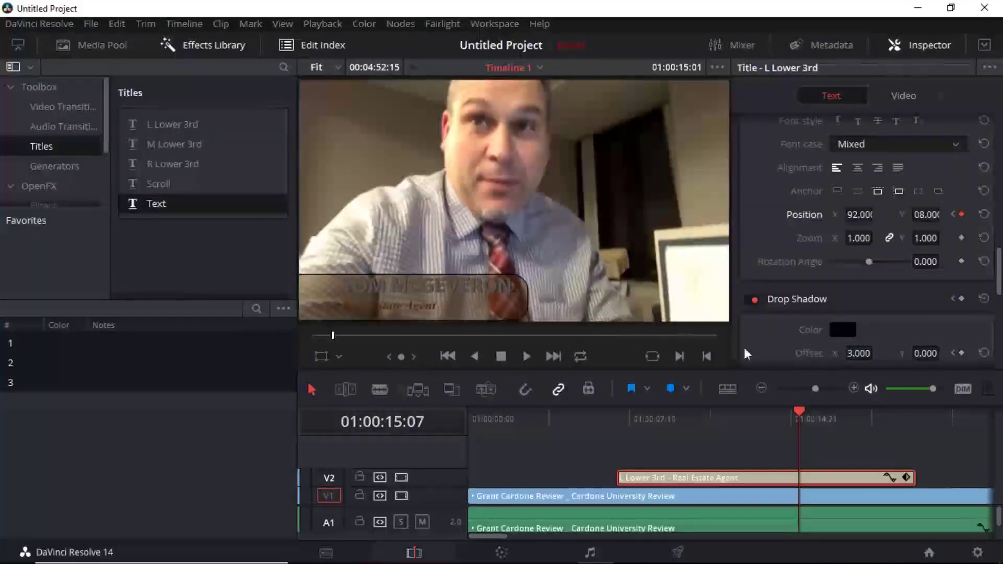
Step: At 01:00:20:14, nudge the title's Position X sideways and begin editing its value
drag(802, 421, 917, 412)
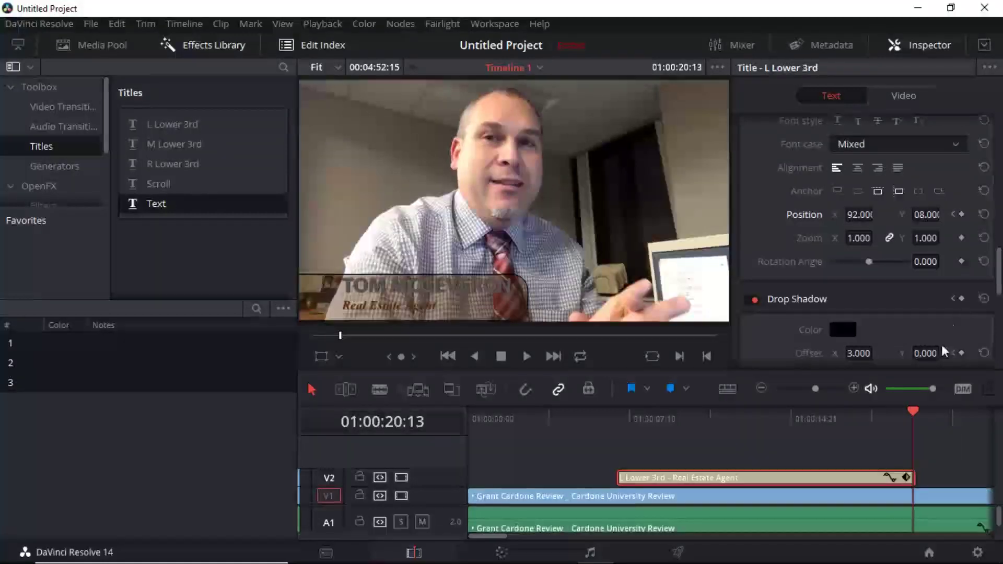
drag(913, 414, 915, 412)
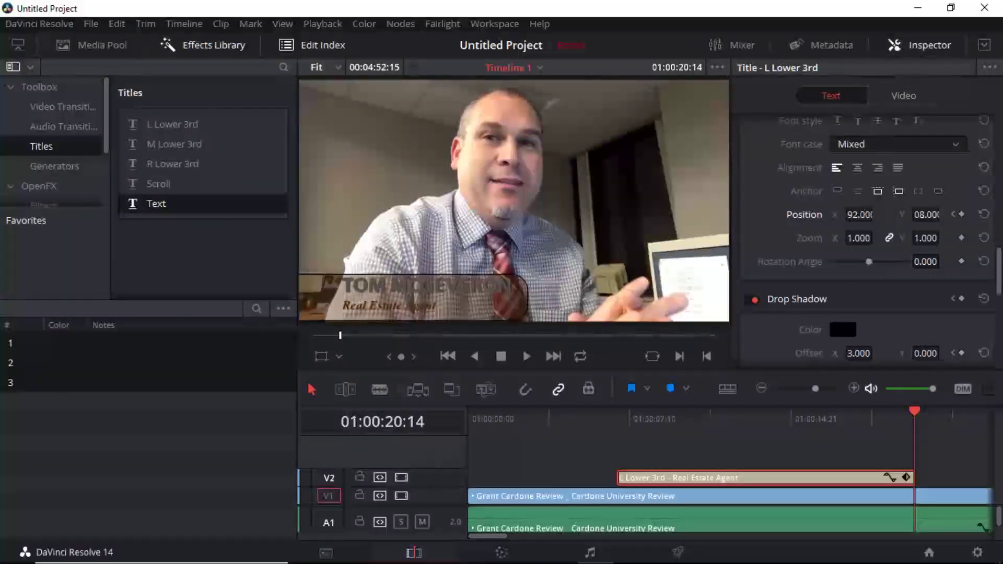
mouse_move(851, 216)
mouse_down()
mouse_move(879, 215)
mouse_move(864, 231)
mouse_move(882, 215)
mouse_move(867, 203)
mouse_move(881, 224)
mouse_move(889, 208)
mouse_move(858, 216)
mouse_up()
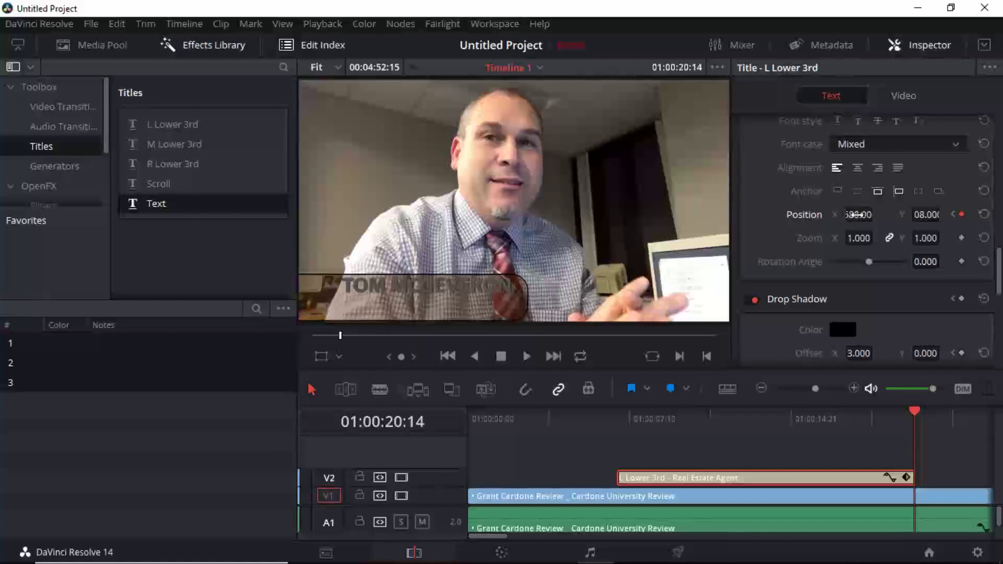
click(860, 215)
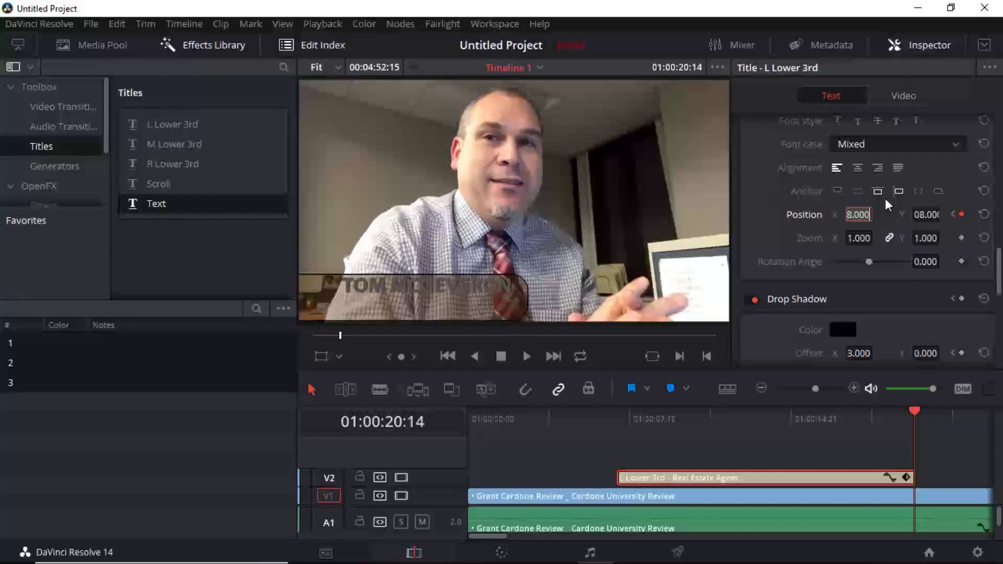
Step: Change the title's Position X at 01:00:20:14 to about 923, pushing it out of frame to the left
text(58)
drag(998, 269, 999, 182)
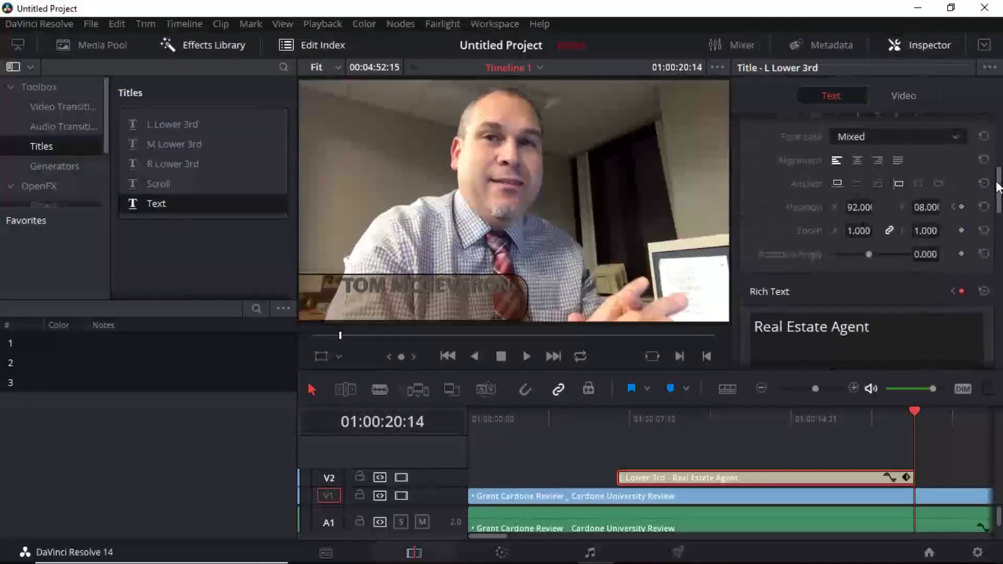
click(860, 207)
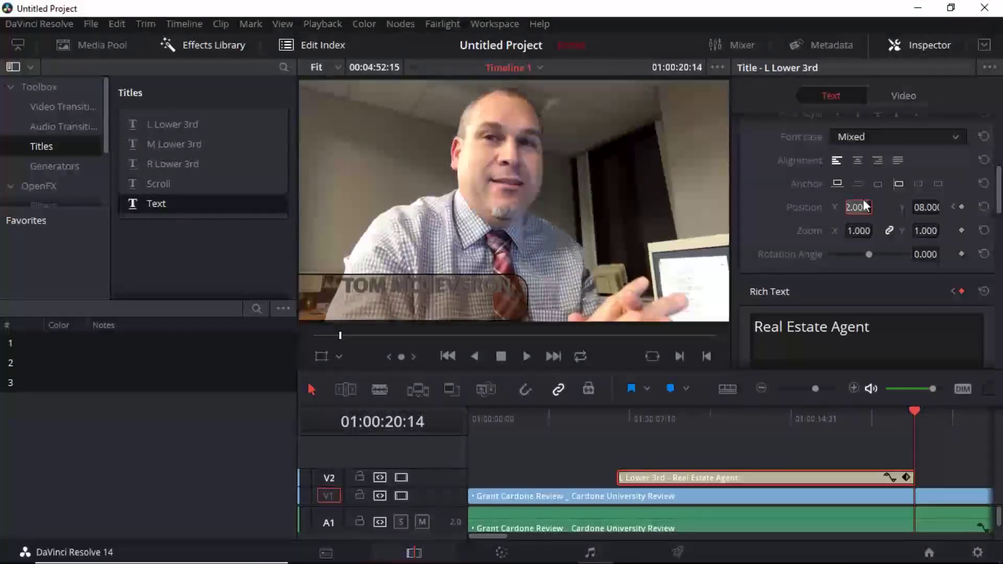
key(ctrl+v)
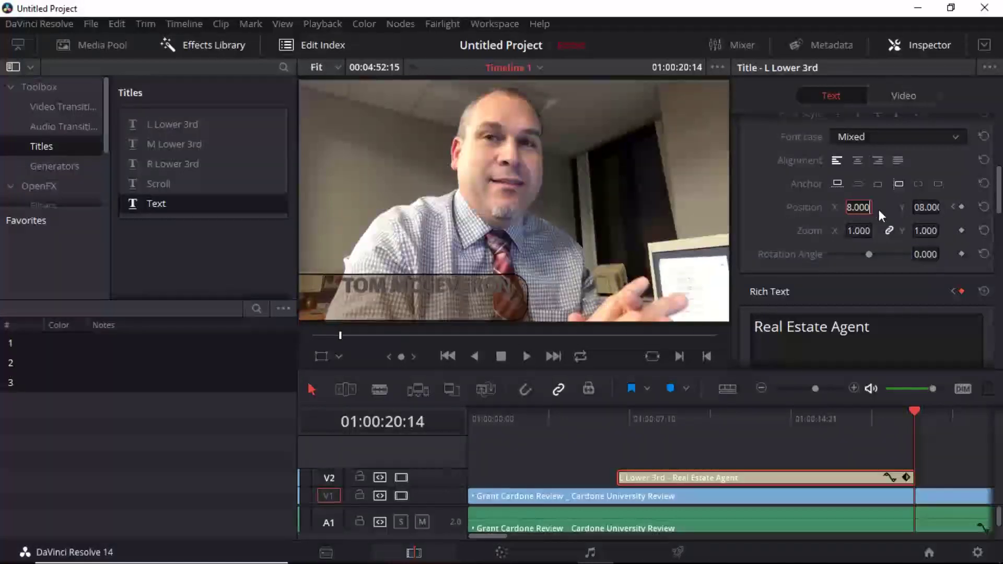
key(Return)
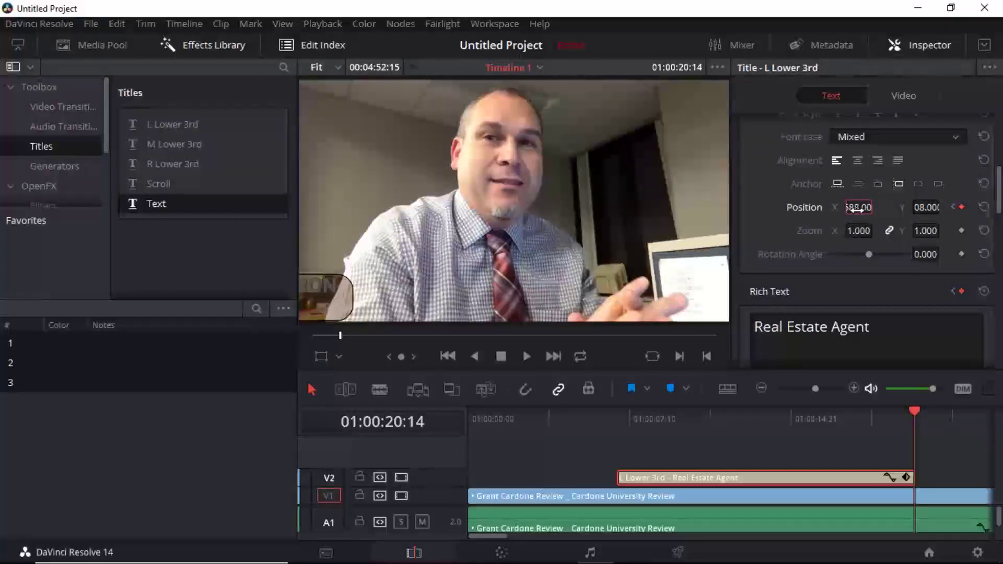
drag(859, 209, 752, 209)
drag(875, 208, 865, 208)
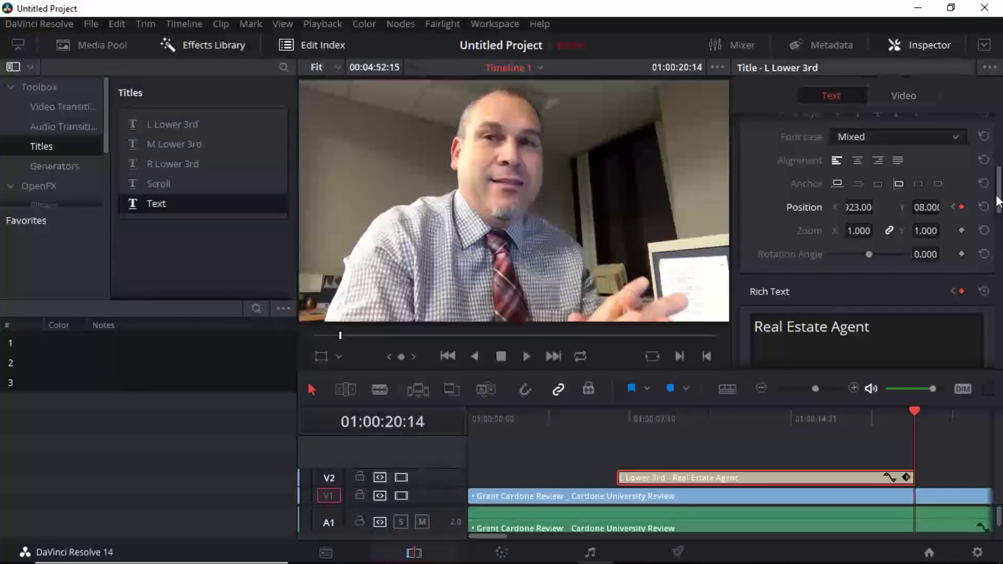
drag(997, 204, 997, 166)
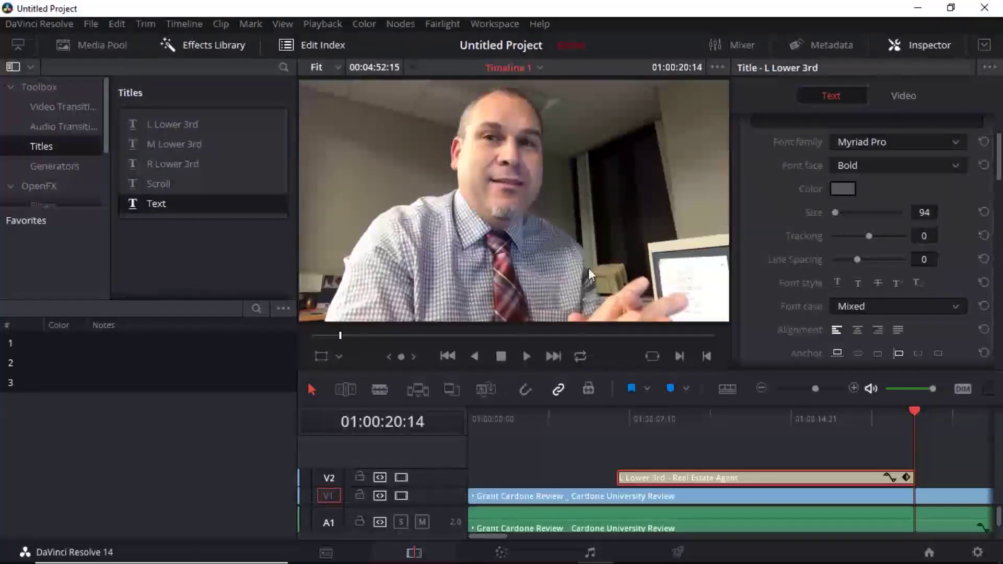
Step: Play back the title's exit animation from 14:18, then switch to the Deliver page
click(789, 424)
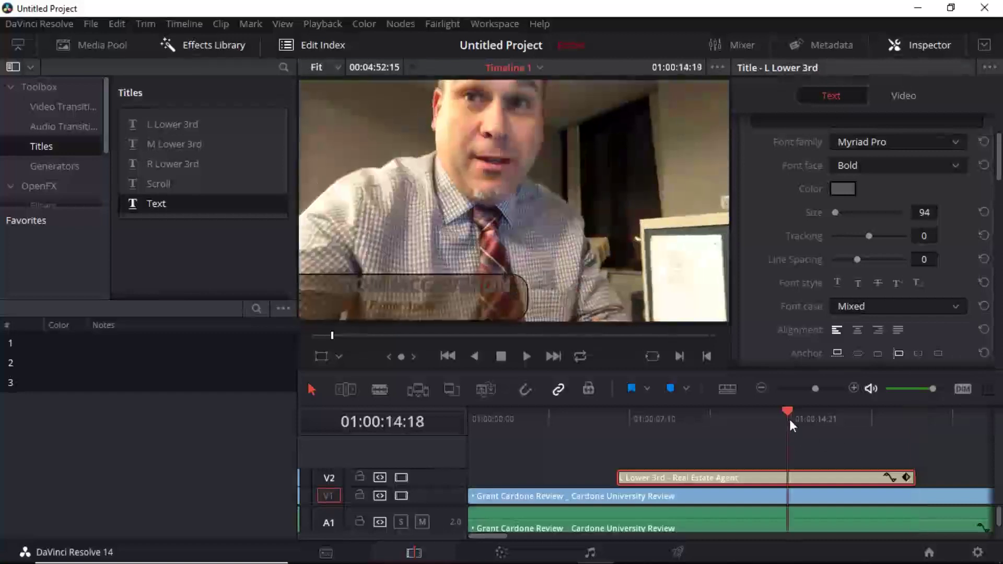
key(space)
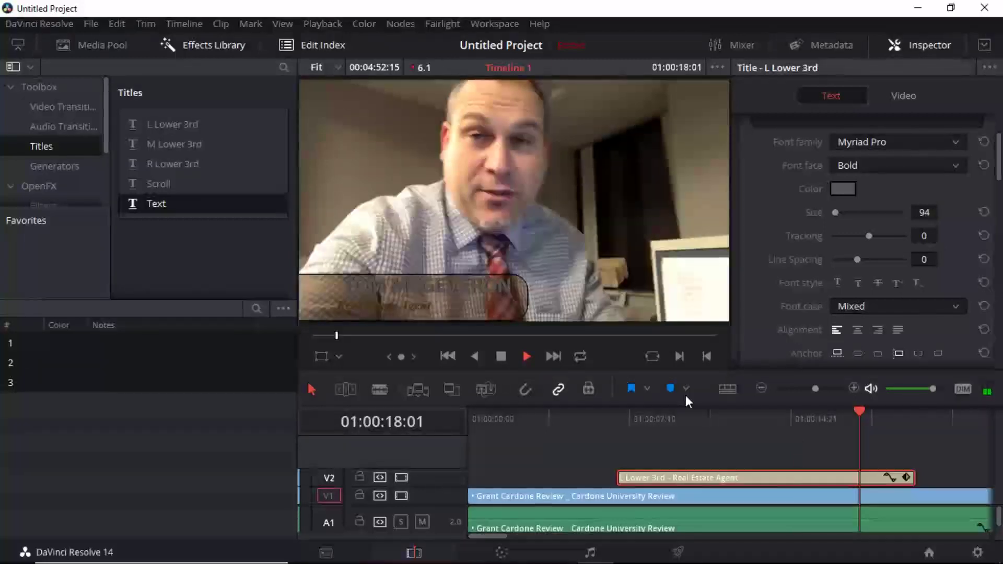
key(space)
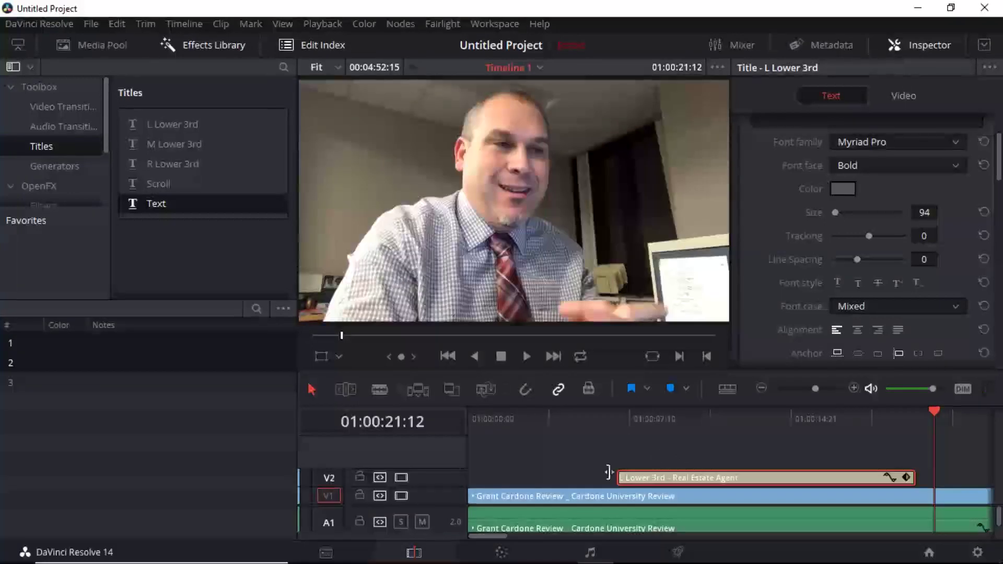
click(677, 552)
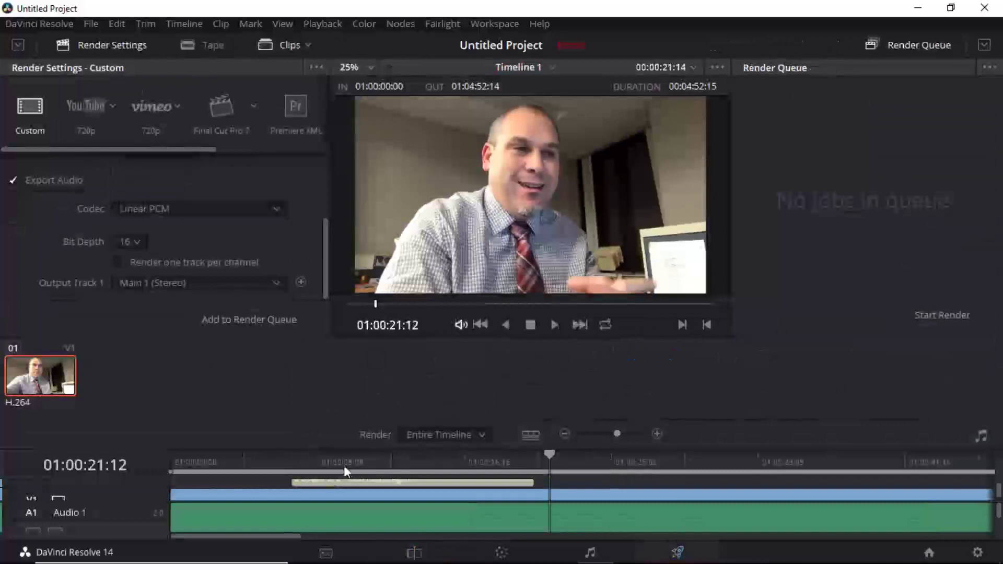
click(391, 458)
key(space)
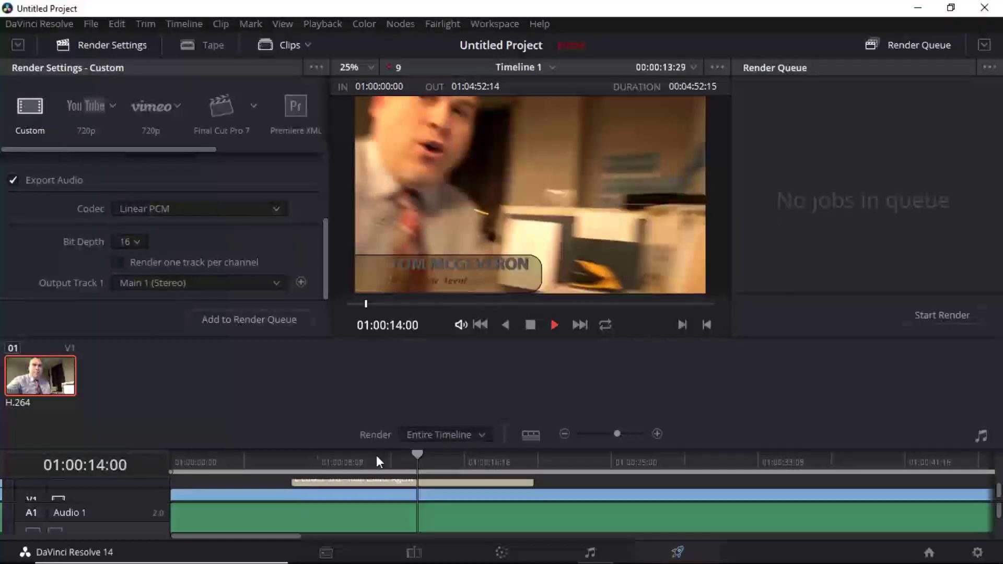
key(space)
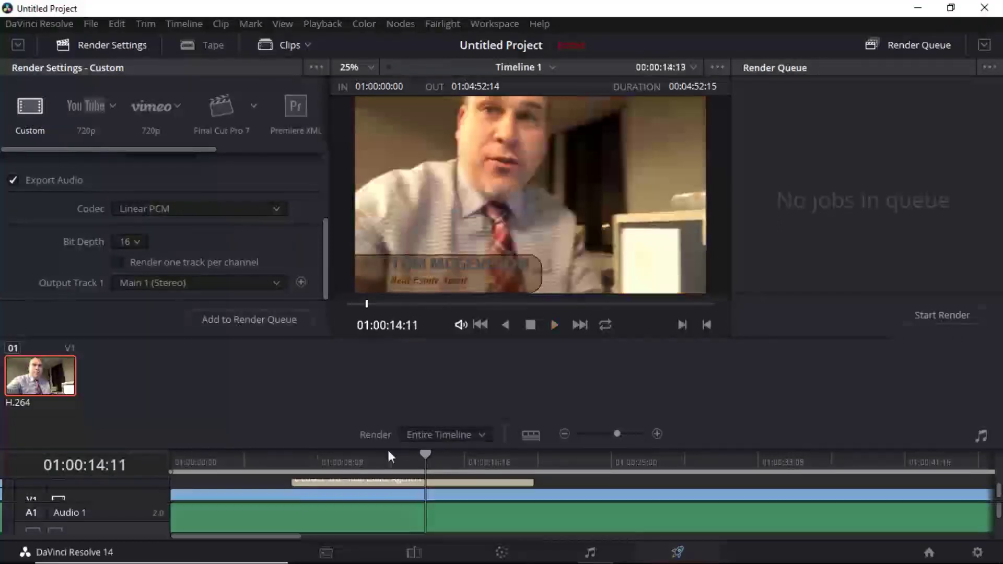
key(XF86AudioMute)
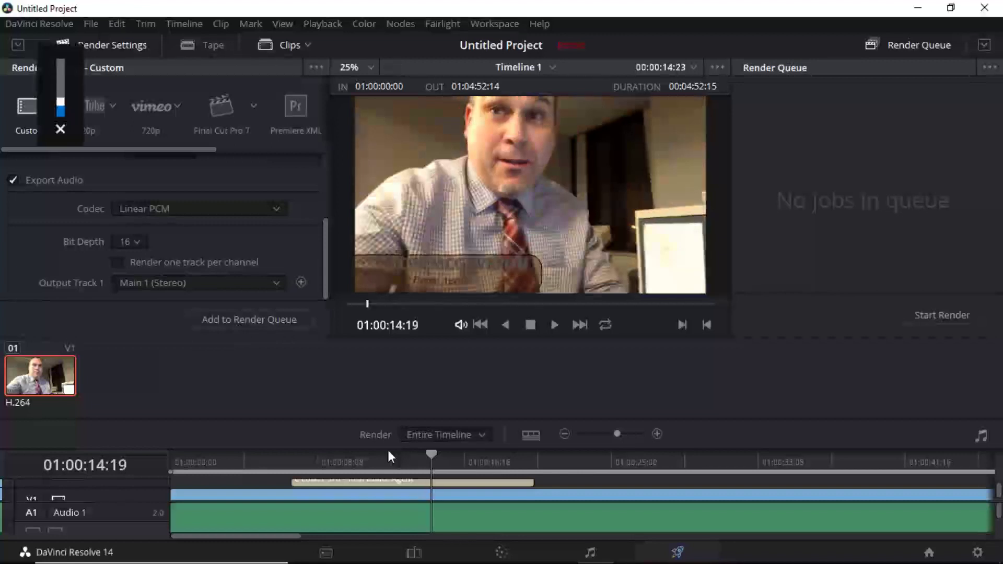
key(space)
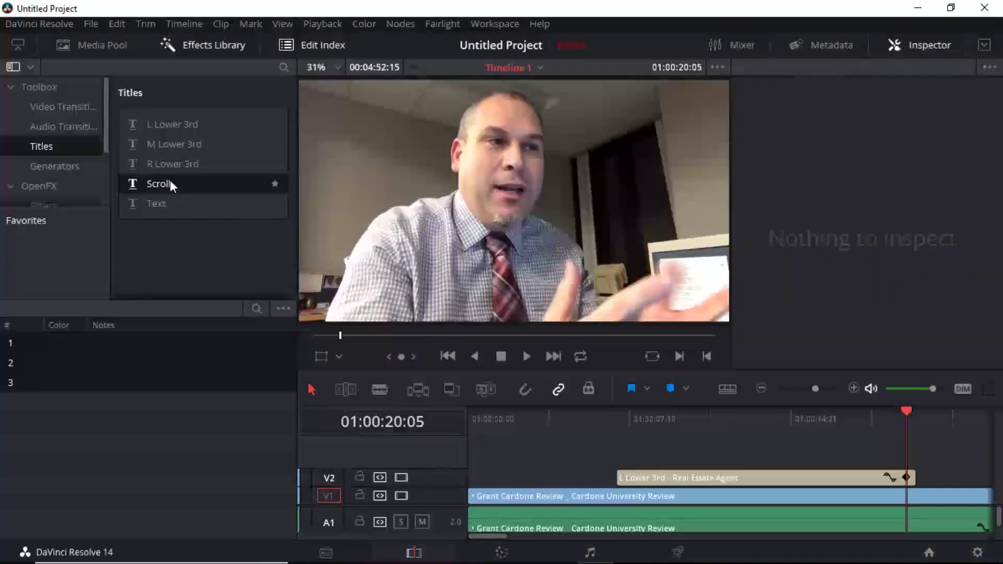
Step: Drop a Scroll title onto a new V3 track, preview it near 01:00:07, and select the clip
drag(167, 184, 606, 437)
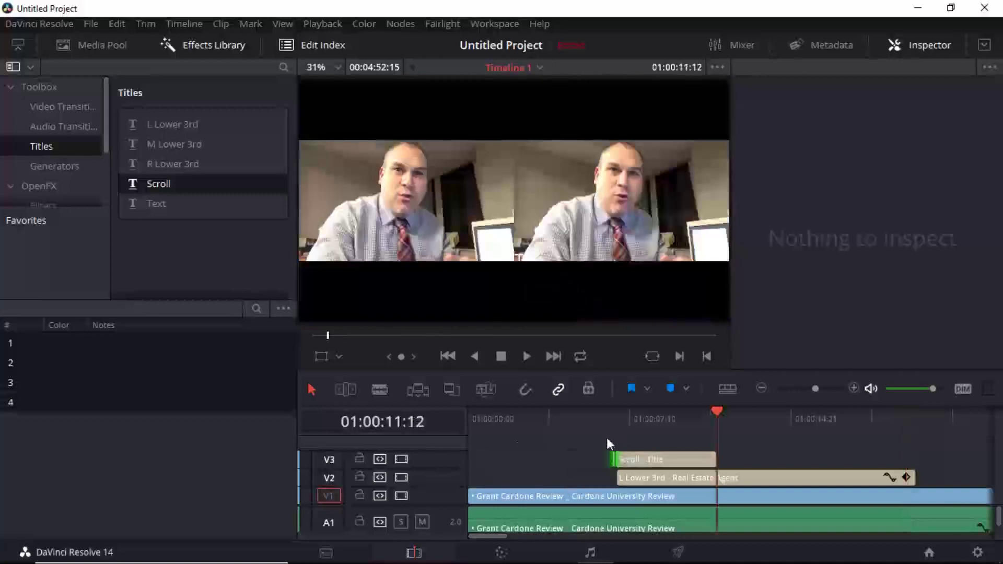
drag(708, 416, 629, 412)
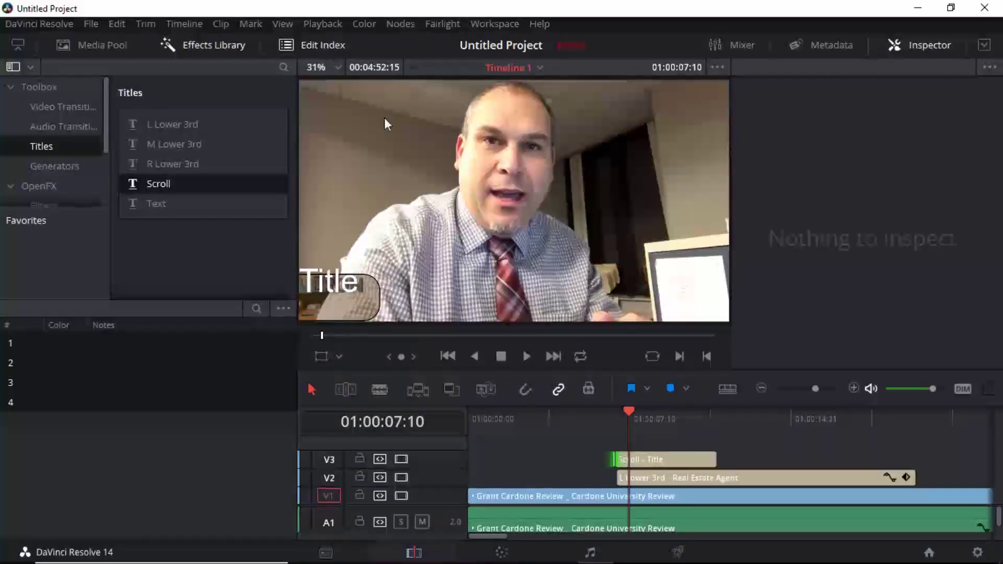
drag(629, 412, 725, 415)
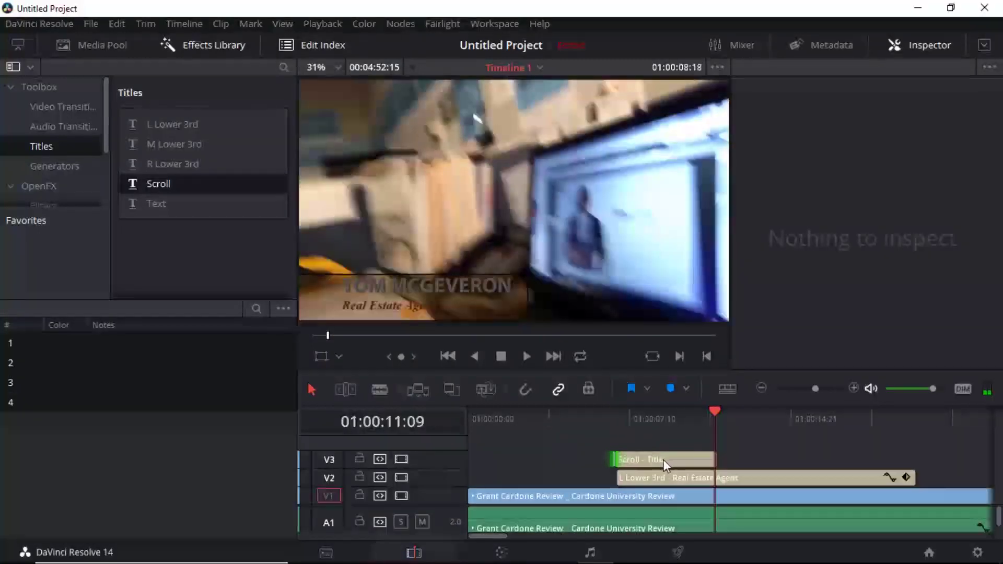
click(663, 459)
Step: Delete the selected Scroll - Title clip from V3
key(Delete)
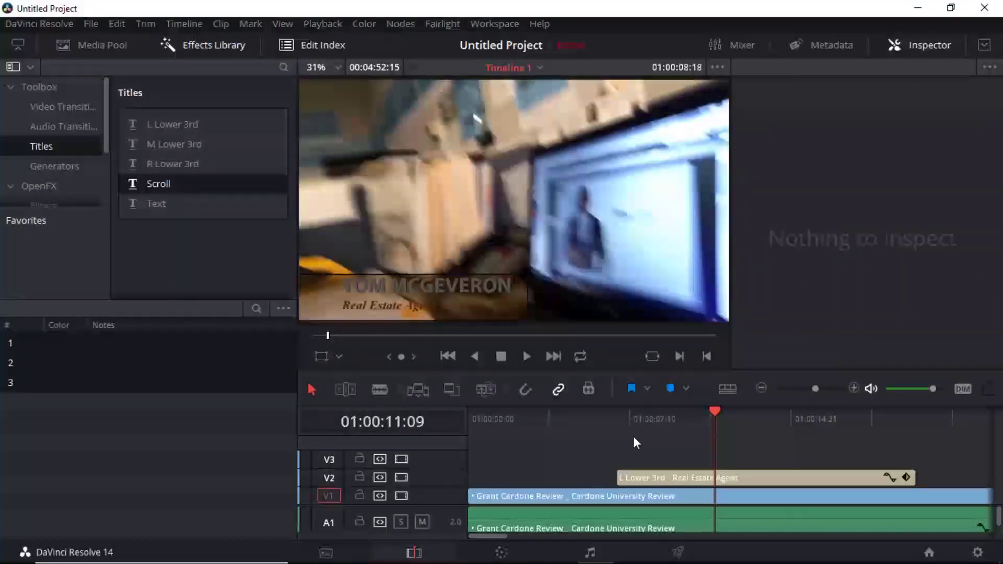